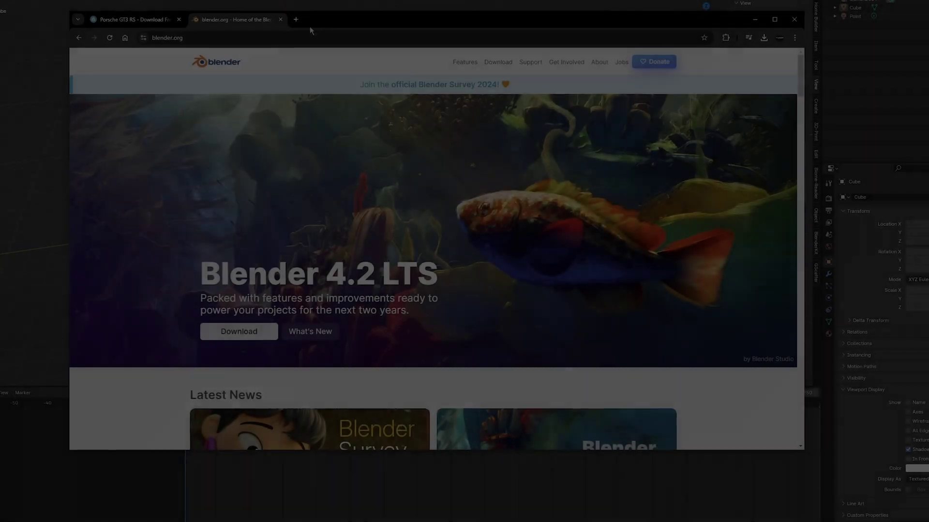
Look over the Blender home page and browse the free car models on CGTrader.
{"action": "scroll", "coordinate": [304, 245], "scroll_direction": "down", "scroll_amount": 4}
{"action": "scroll", "coordinate": [304, 245], "scroll_direction": "up", "scroll_amount": 5}
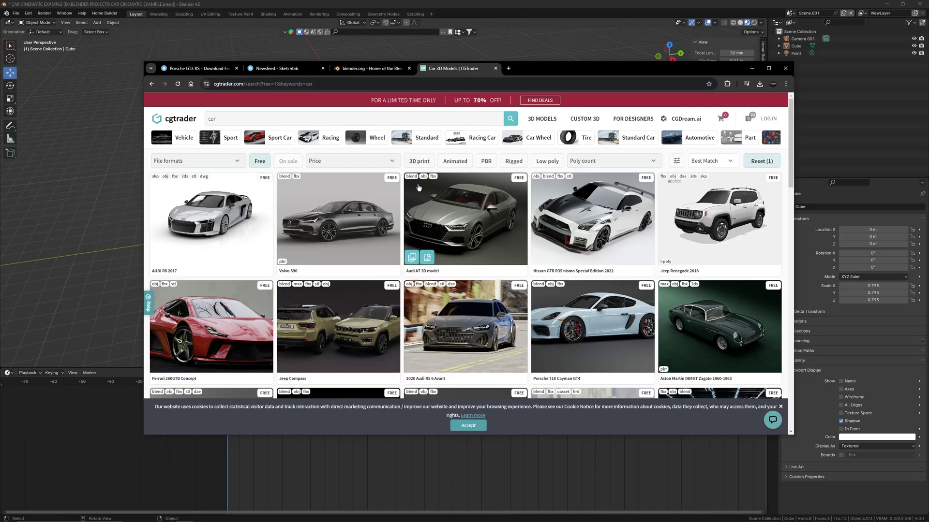
{"action": "scroll", "coordinate": [293, 239], "scroll_direction": "down", "scroll_amount": 3}
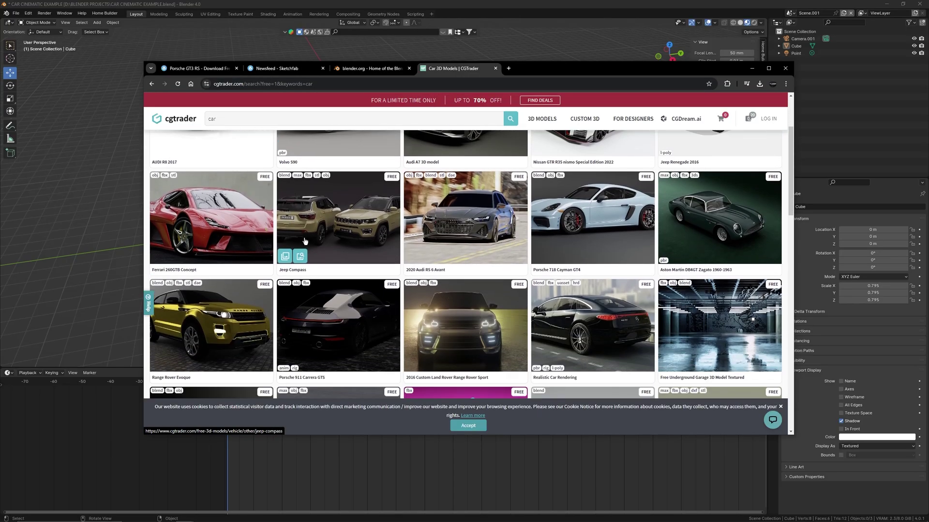
{"action": "scroll", "coordinate": [393, 252], "scroll_direction": "down", "scroll_amount": 4}
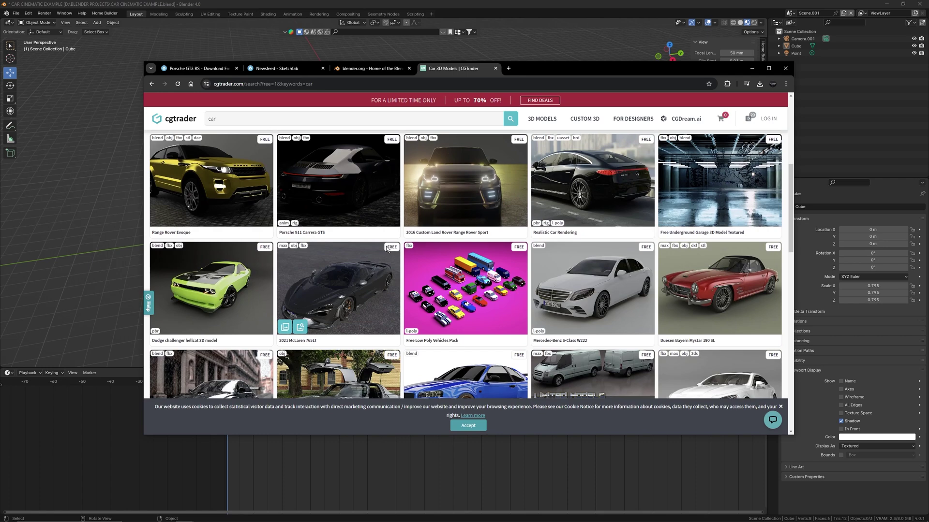
{"action": "scroll", "coordinate": [380, 251], "scroll_direction": "down", "scroll_amount": 1}
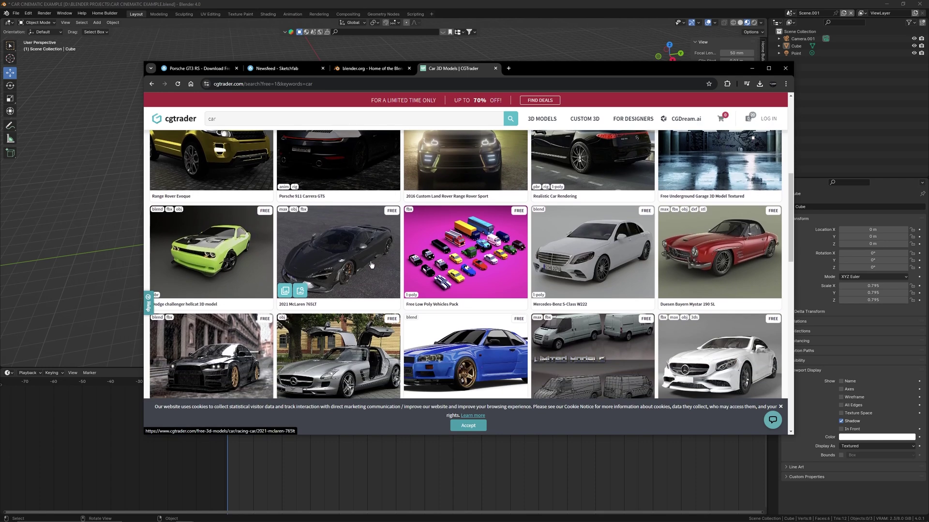
{"action": "scroll", "coordinate": [371, 264], "scroll_direction": "down", "scroll_amount": 7}
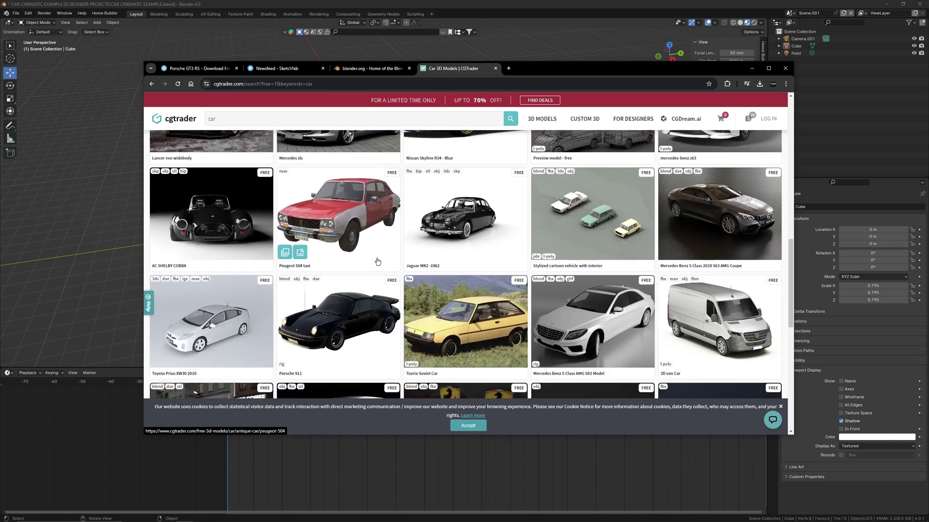
{"action": "scroll", "coordinate": [377, 262], "scroll_direction": "down", "scroll_amount": 20}
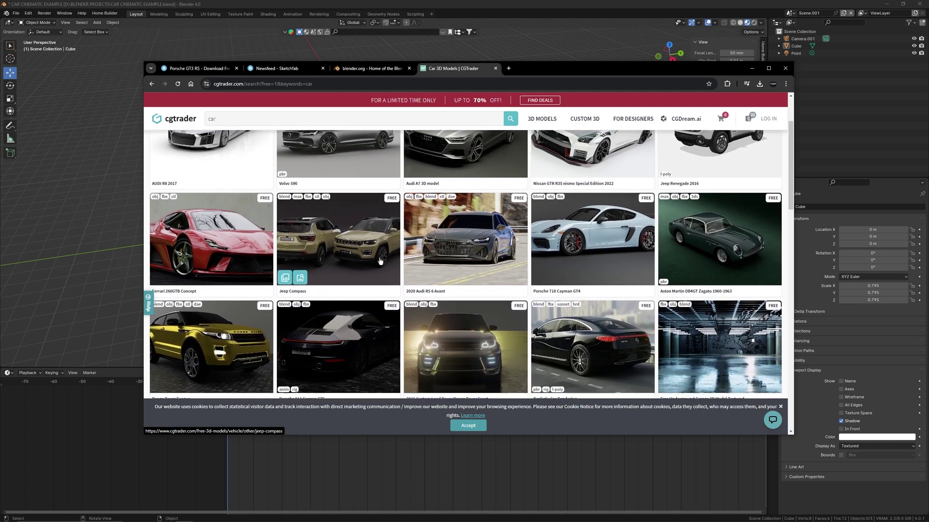
{"action": "scroll", "coordinate": [379, 261], "scroll_direction": "up", "scroll_amount": 2}
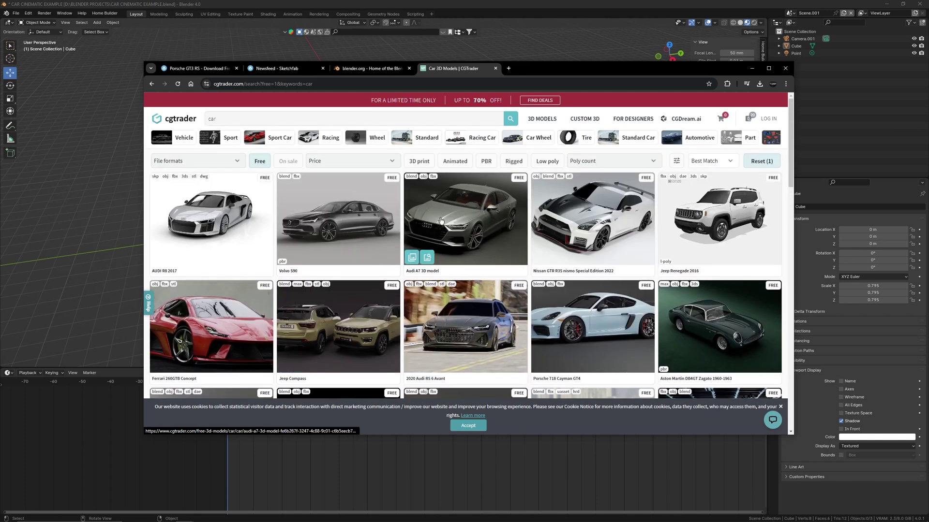
View the Porsche GT3 RS model page on Sketchfab, including its model information and 3D preview.
{"action": "left_click", "coordinate": [203, 72]}
{"action": "scroll", "coordinate": [193, 360], "scroll_direction": "down", "scroll_amount": 2}
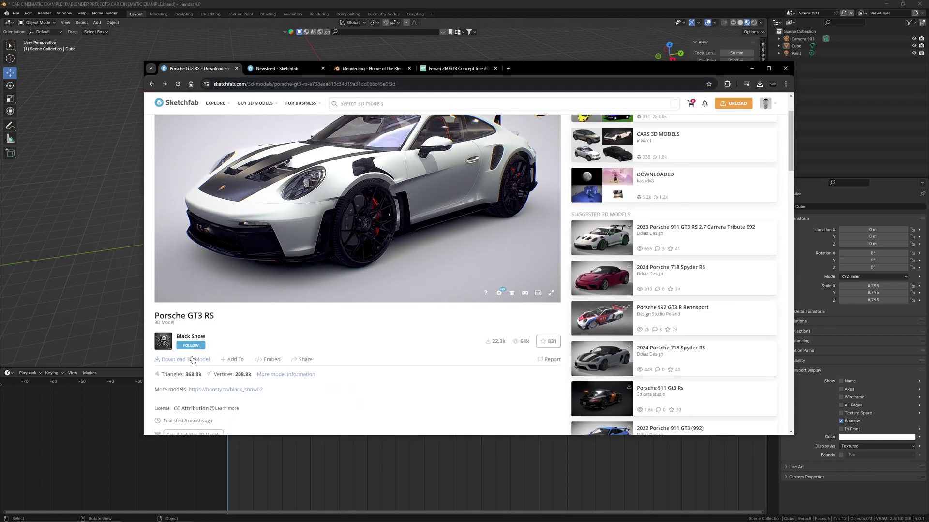
{"action": "scroll", "coordinate": [193, 360], "scroll_direction": "up", "scroll_amount": 2}
{"action": "left_click_drag", "start_coordinate": [370, 347], "coordinate": [349, 307]}
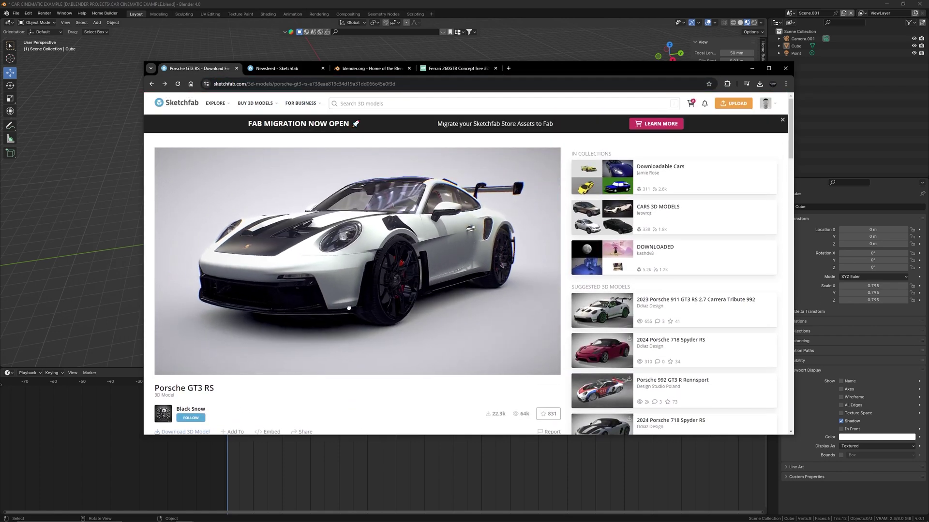
Browse the full first page of free car search results on CGTrader for suitable models.
{"action": "scroll", "coordinate": [419, 271], "scroll_direction": "down", "scroll_amount": 5}
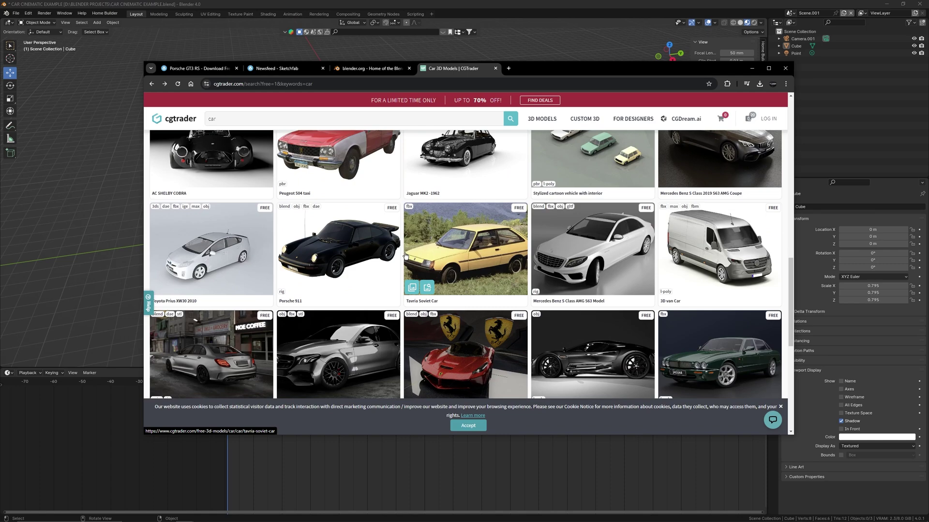
{"action": "scroll", "coordinate": [434, 325], "scroll_direction": "up", "scroll_amount": 4}
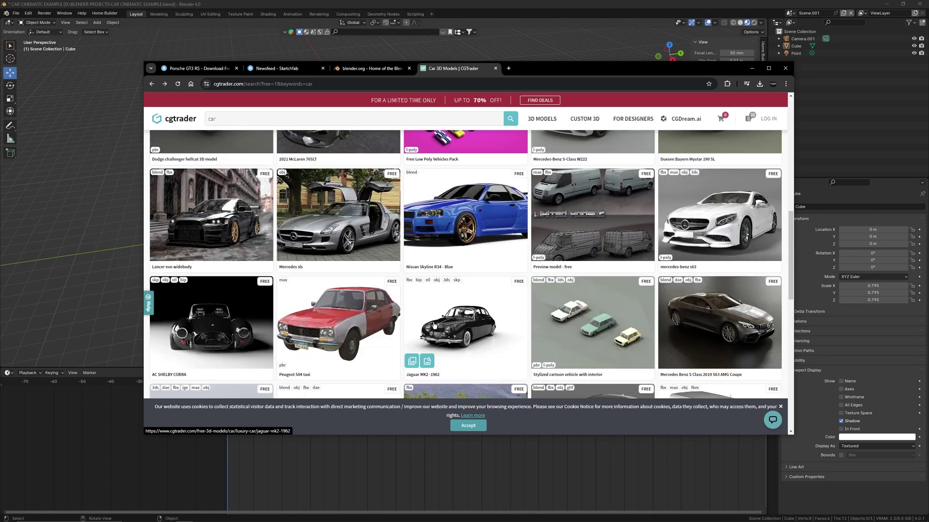
{"action": "scroll", "coordinate": [434, 325], "scroll_direction": "down", "scroll_amount": 5}
{"action": "scroll", "coordinate": [435, 324], "scroll_direction": "up", "scroll_amount": 1}
{"action": "scroll", "coordinate": [438, 324], "scroll_direction": "down", "scroll_amount": 1}
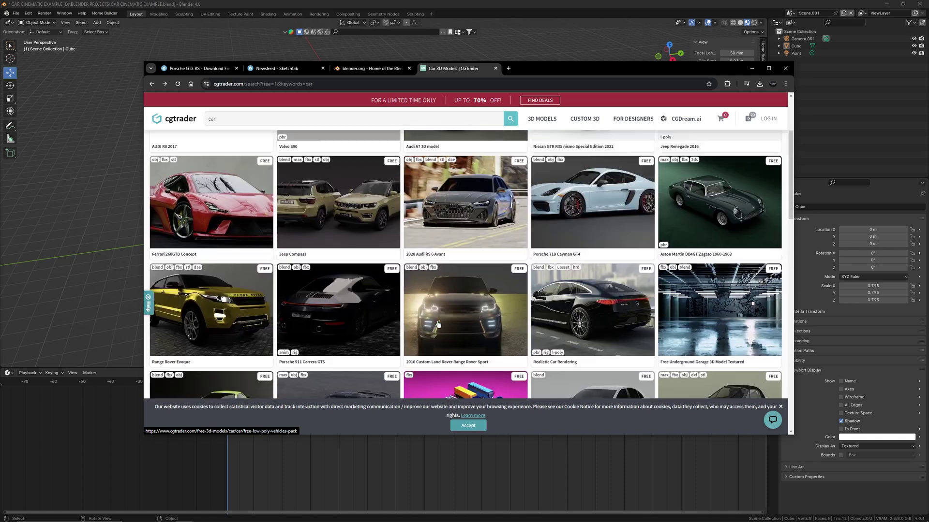
{"action": "scroll", "coordinate": [438, 324], "scroll_direction": "up", "scroll_amount": 2}
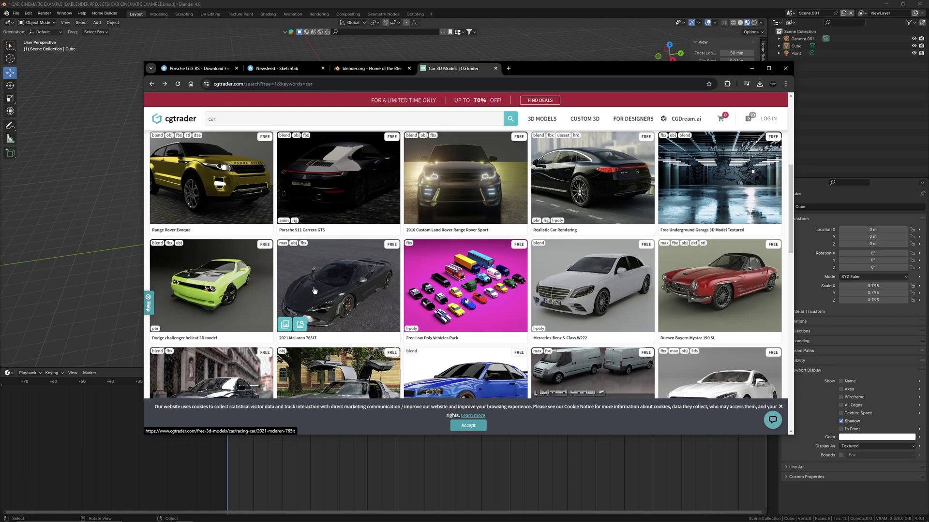
{"action": "scroll", "coordinate": [324, 288], "scroll_direction": "down", "scroll_amount": 3}
{"action": "scroll", "coordinate": [348, 273], "scroll_direction": "down", "scroll_amount": 4}
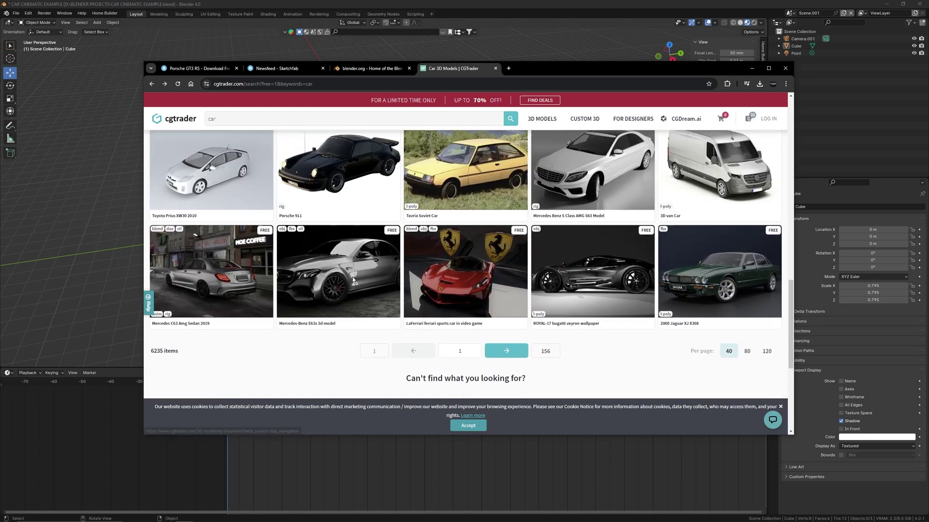
{"action": "scroll", "coordinate": [350, 277], "scroll_direction": "up", "scroll_amount": 6}
{"action": "scroll", "coordinate": [349, 277], "scroll_direction": "up", "scroll_amount": 5}
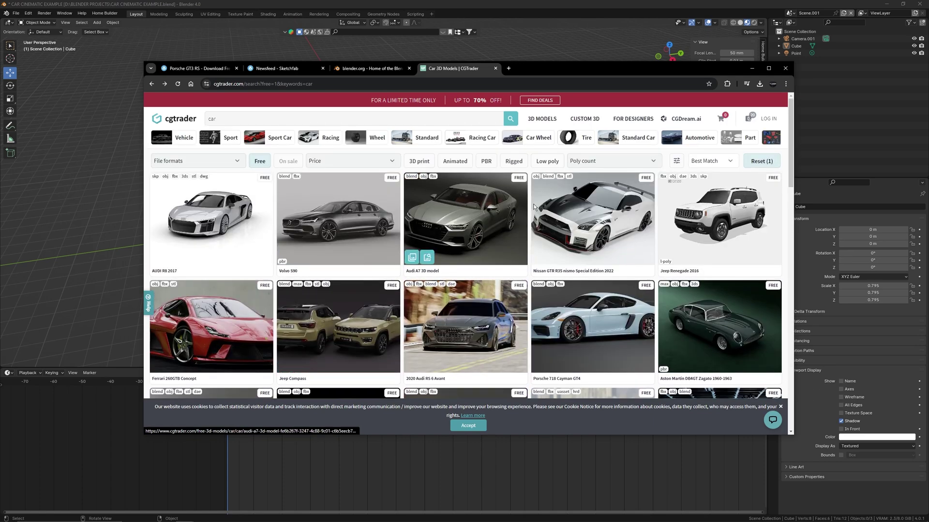
Open the free Ferrari 260GTB Concept listing on CGTrader and look through its preview images.
{"action": "scroll", "coordinate": [232, 220], "scroll_direction": "down", "scroll_amount": 2}
{"action": "left_click", "coordinate": [217, 238]}
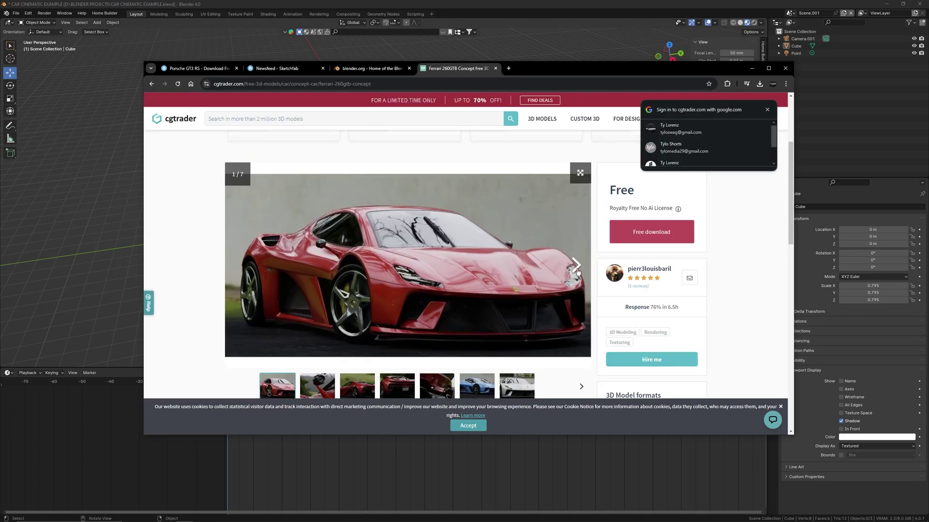
{"action": "left_click", "coordinate": [575, 267]}
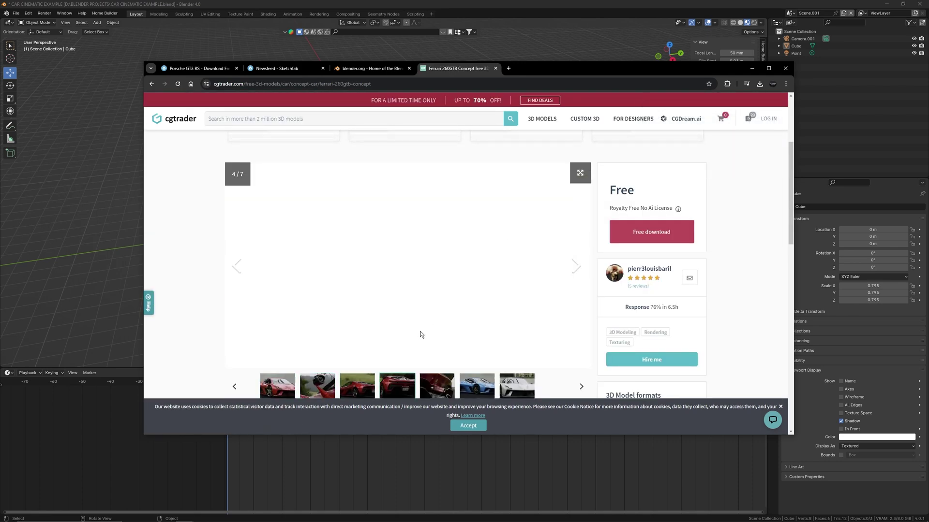
Return to the Porsche GT3 RS page on Sketchfab and rotate the 3D preview to inspect the car from several angles.
{"action": "left_click", "coordinate": [199, 68]}
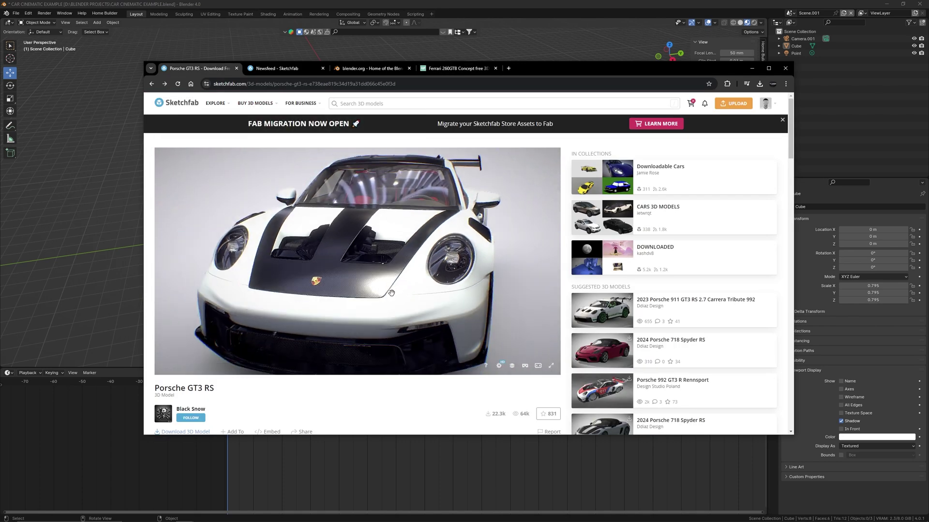
{"action": "left_click_drag", "start_coordinate": [391, 293], "coordinate": [321, 273]}
{"action": "scroll", "coordinate": [288, 386], "scroll_direction": "down", "scroll_amount": 3}
{"action": "scroll", "coordinate": [304, 363], "scroll_direction": "up", "scroll_amount": 3}
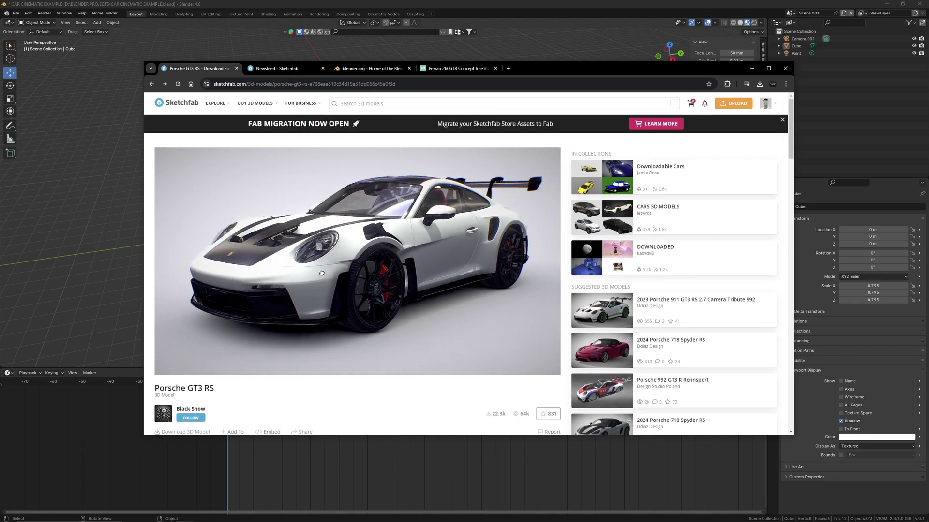
{"action": "scroll", "coordinate": [223, 333], "scroll_direction": "down", "scroll_amount": 2}
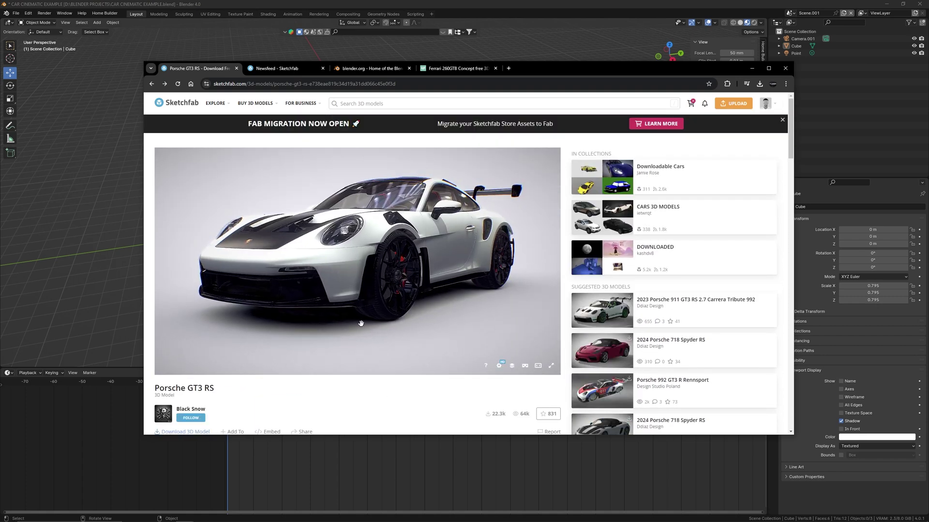
{"action": "left_click_drag", "start_coordinate": [376, 245], "coordinate": [314, 249]}
Open the download options of the Porsche GT3 RS model to see the available formats.
{"action": "scroll", "coordinate": [316, 404], "scroll_direction": "down", "scroll_amount": 1}
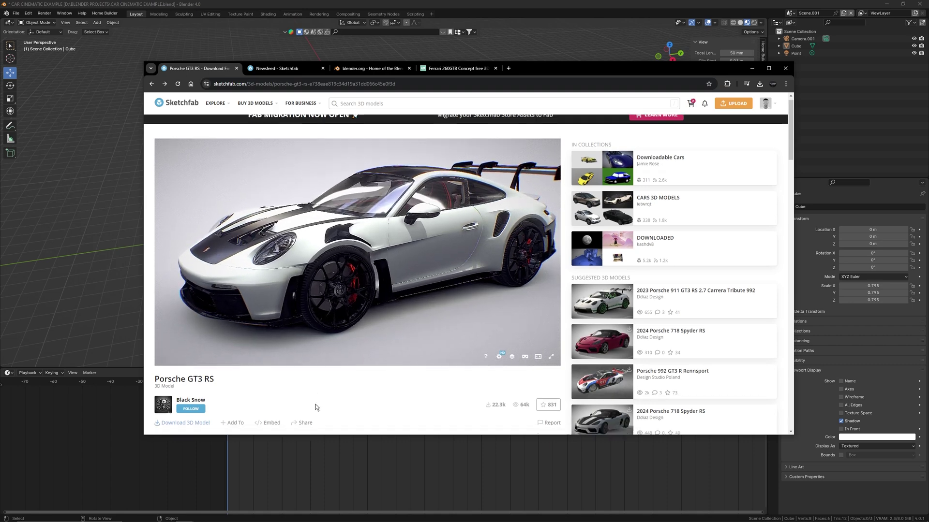
{"action": "scroll", "coordinate": [315, 405], "scroll_direction": "down", "scroll_amount": 4}
{"action": "left_click", "coordinate": [188, 287]}
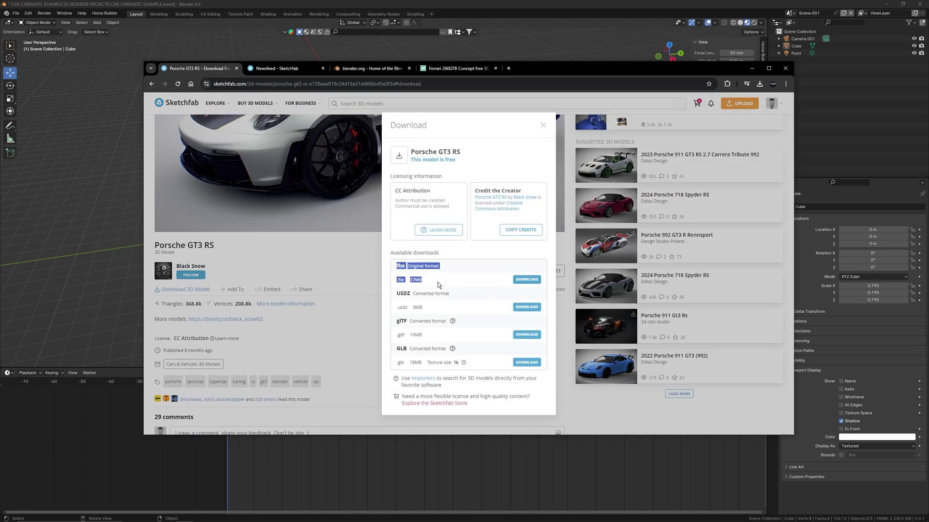
Check the file formats offered for the Ferrari 260GTB Concept on CGTrader, and return to the Porsche download options.
{"action": "left_click", "coordinate": [456, 68]}
{"action": "scroll", "coordinate": [404, 280], "scroll_direction": "up", "scroll_amount": 6}
{"action": "scroll", "coordinate": [584, 309], "scroll_direction": "down", "scroll_amount": 4}
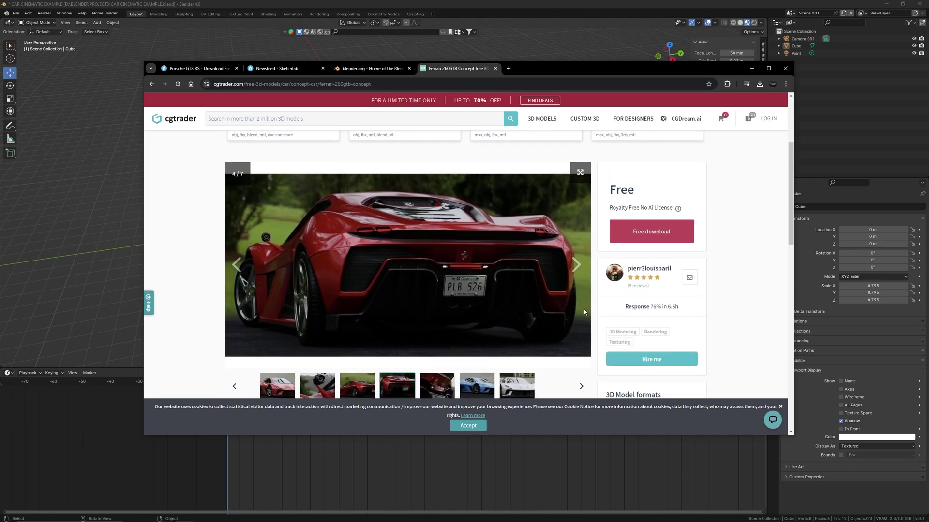
{"action": "scroll", "coordinate": [510, 282], "scroll_direction": "down", "scroll_amount": 8}
{"action": "scroll", "coordinate": [327, 263], "scroll_direction": "up", "scroll_amount": 6}
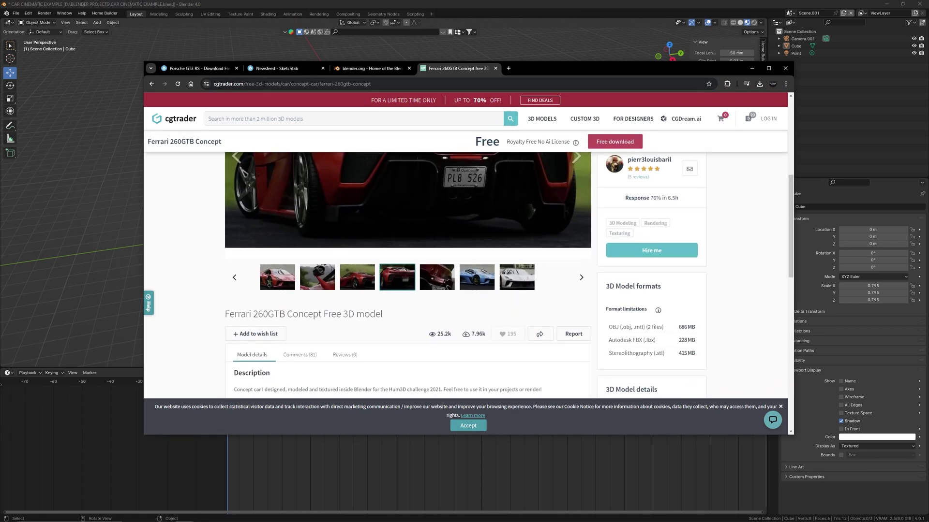
{"action": "key", "text": "ctrl+Tab"}
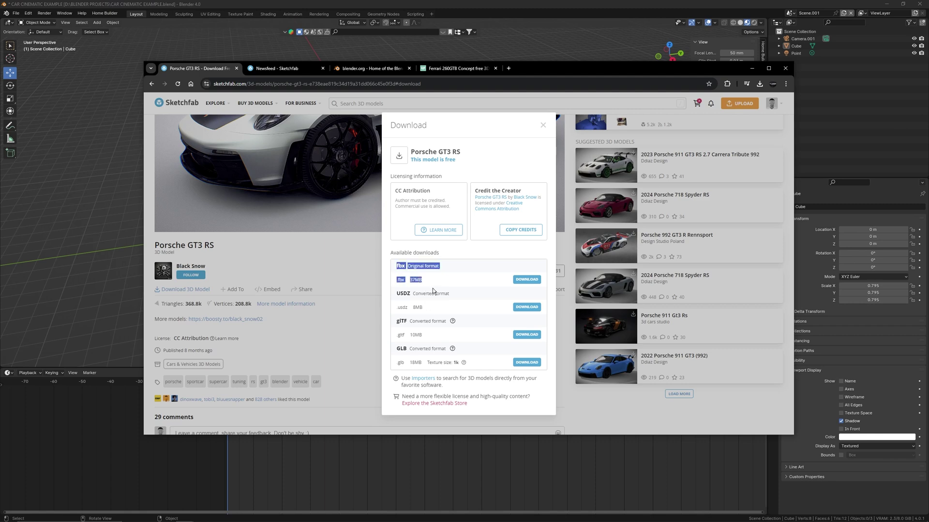
Switch to Blender and delete the camera, cube and point light from the scene.
{"action": "key", "text": "alt+Tab"}
{"action": "middle_click_drag", "start_coordinate": [431, 276], "coordinate": [422, 243]}
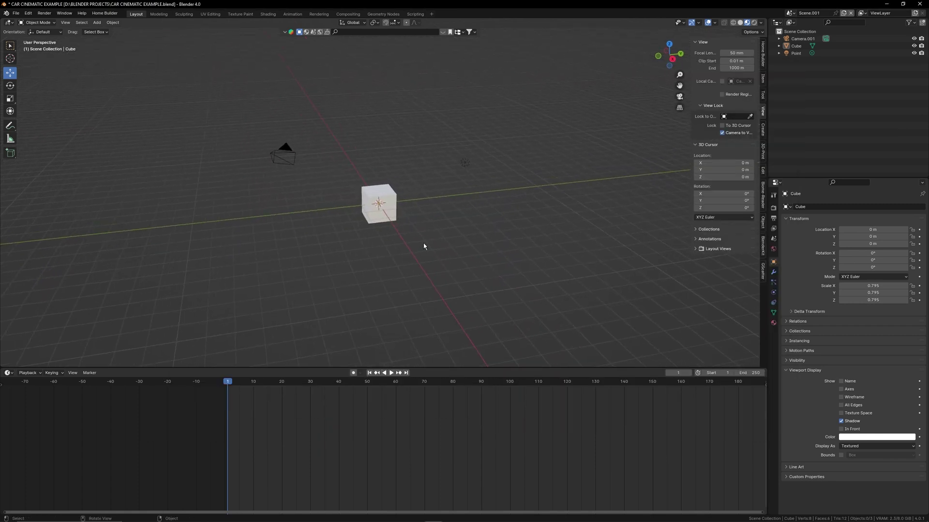
{"action": "left_click_drag", "start_coordinate": [543, 113], "coordinate": [187, 225]}
{"action": "key", "text": "x"}
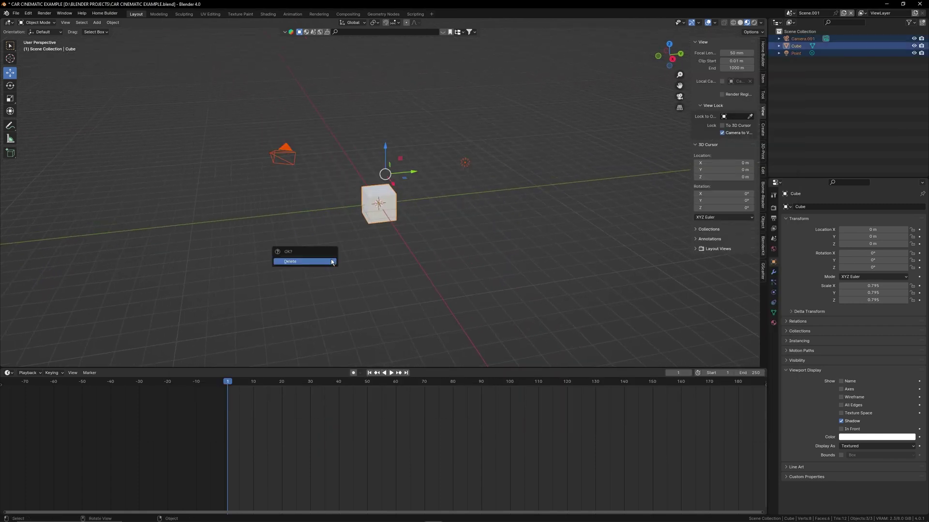
{"action": "left_click", "coordinate": [301, 264]}
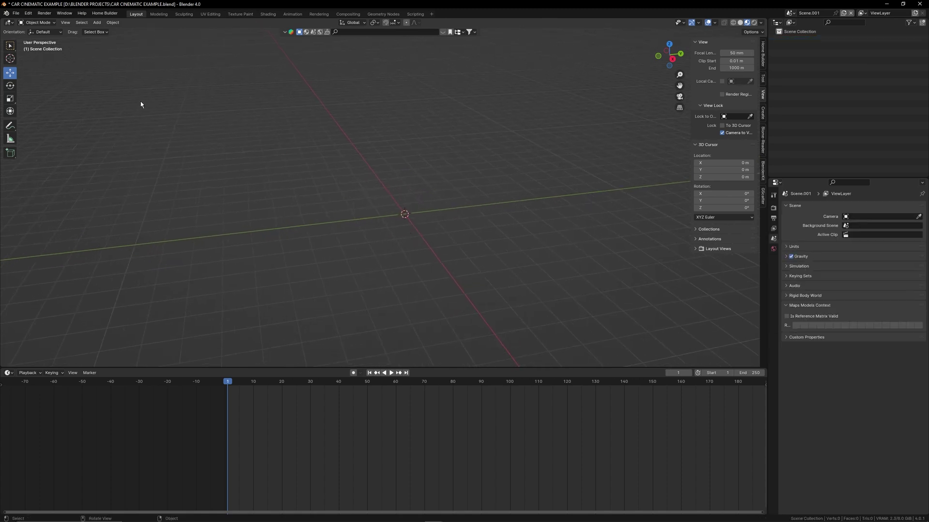
Start an FBX import and go up to the root of the D: drive in the file browser.
{"action": "left_click", "coordinate": [16, 13]}
{"action": "mouse_move", "coordinate": [73, 154]}
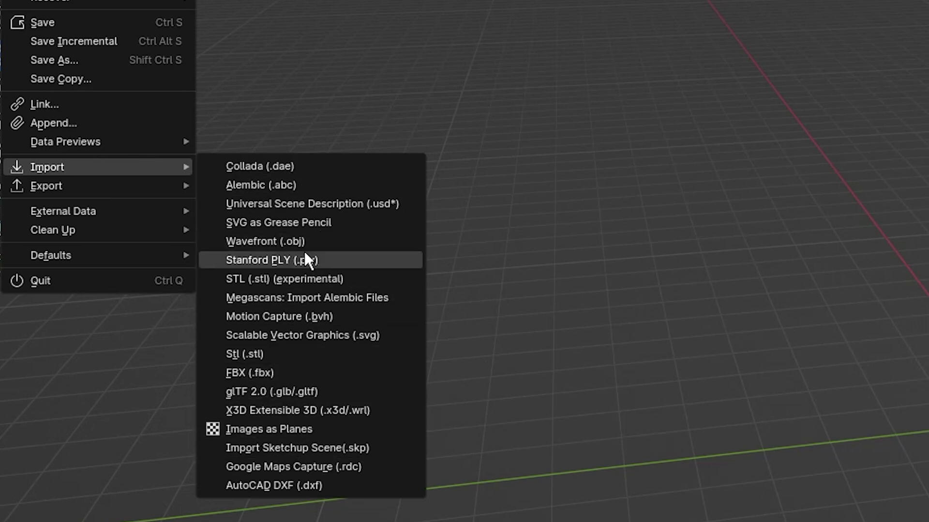
{"action": "left_click", "coordinate": [281, 373]}
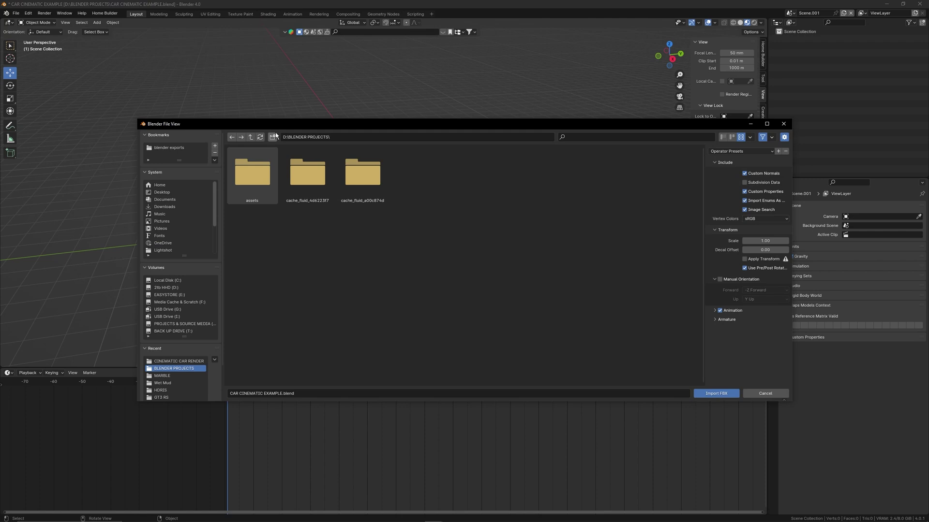
{"action": "left_click_drag", "start_coordinate": [275, 127], "coordinate": [281, 103]}
{"action": "left_click", "coordinate": [262, 110]}
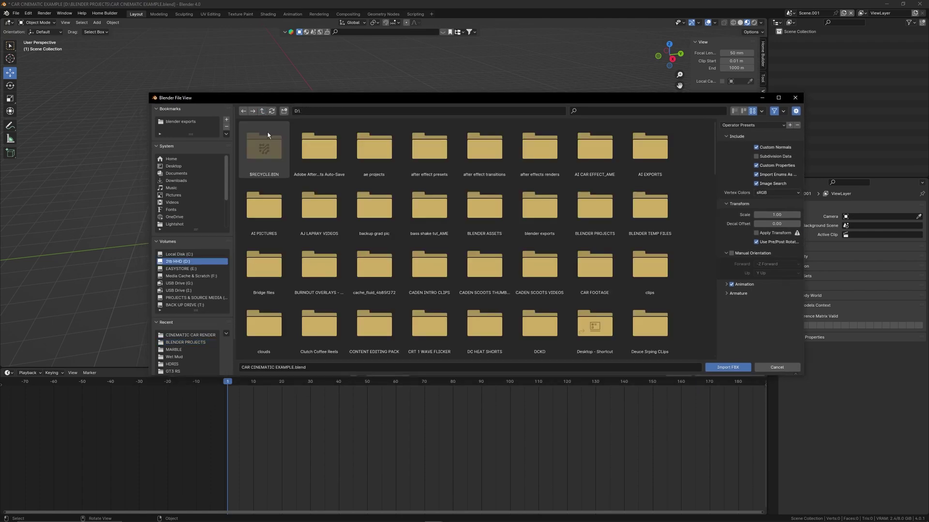
Import GT3 RS.fbx from the GT3 RS folder in BLENDER ASSETS\3D MODELS\porsche-gt3-rs\source.
{"action": "left_click_drag", "start_coordinate": [421, 224], "coordinate": [285, 180]}
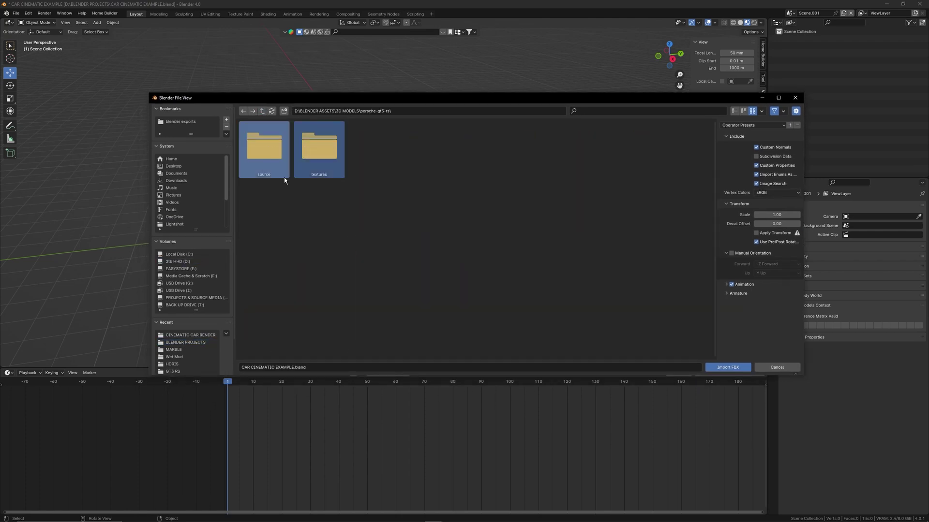
{"action": "left_click_drag", "start_coordinate": [391, 203], "coordinate": [277, 154]}
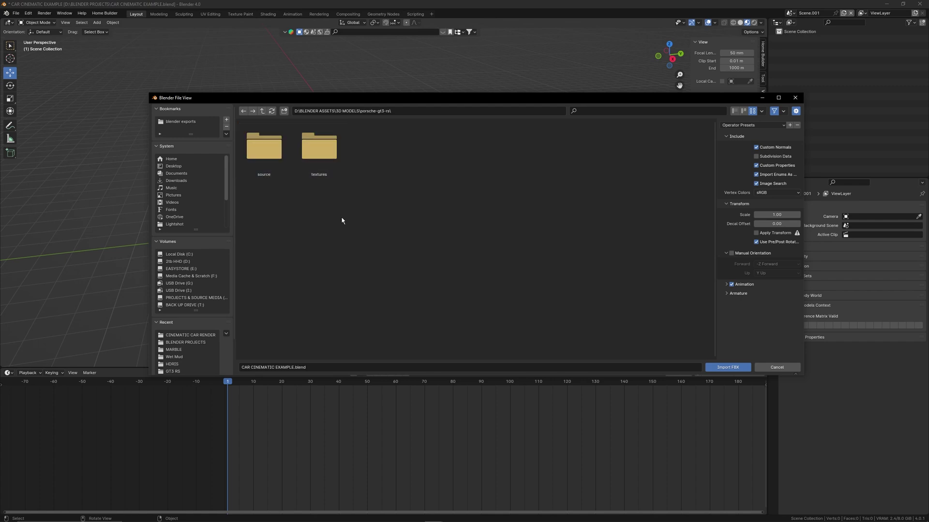
{"action": "double_click", "coordinate": [269, 154]}
{"action": "left_click_drag", "start_coordinate": [324, 101], "coordinate": [329, 95]}
{"action": "left_click_drag", "start_coordinate": [349, 206], "coordinate": [282, 142]}
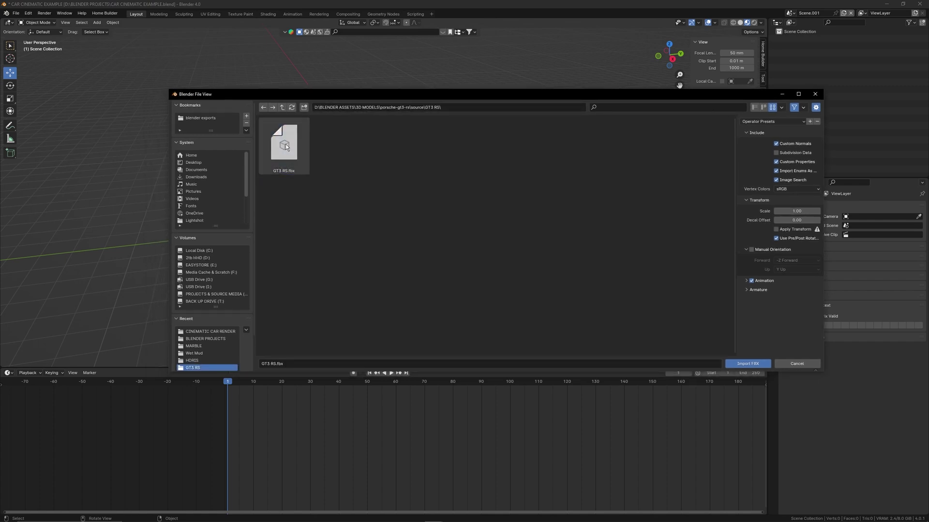
{"action": "left_click", "coordinate": [748, 364]}
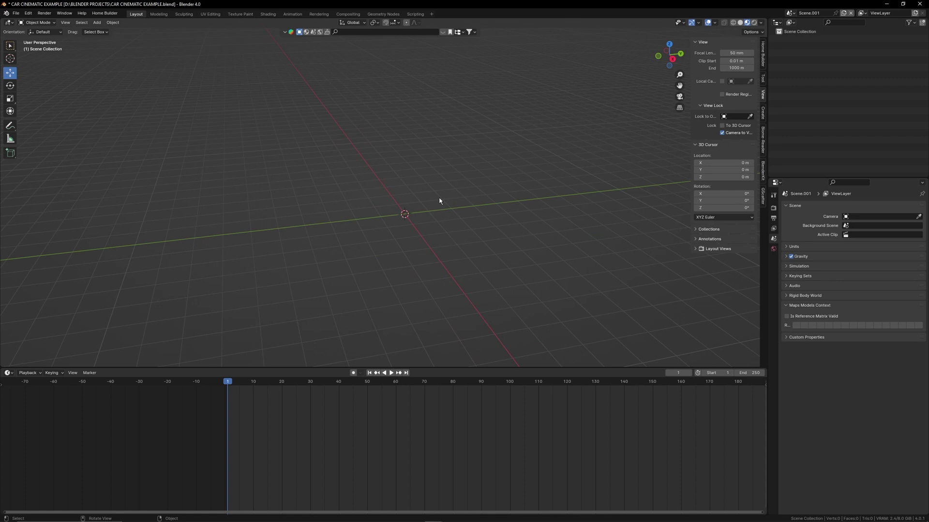
Compare the imported car in Solid, Material Preview and Rendered viewport shading, and return to Material Preview.
{"action": "middle_click_drag", "start_coordinate": [439, 200], "coordinate": [389, 253]}
{"action": "scroll", "coordinate": [393, 255], "scroll_direction": "up", "scroll_amount": 4}
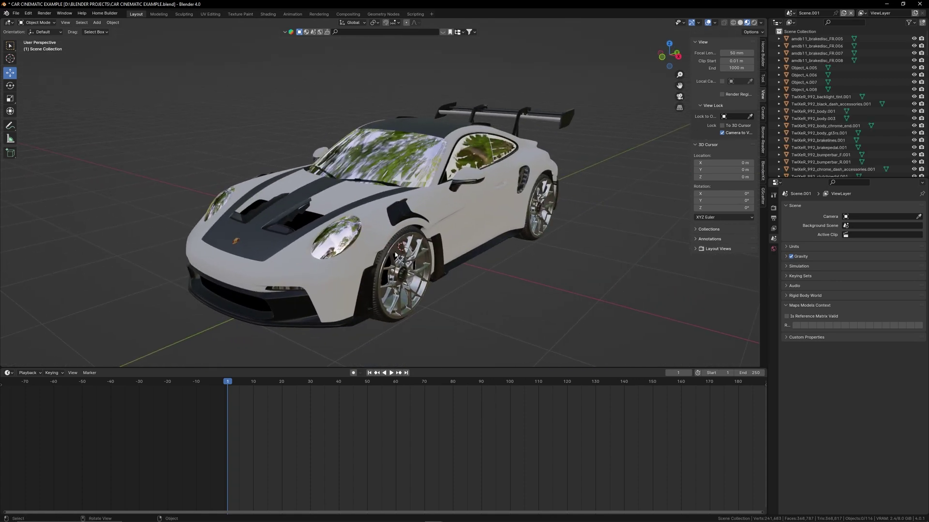
{"action": "left_click", "coordinate": [740, 23]}
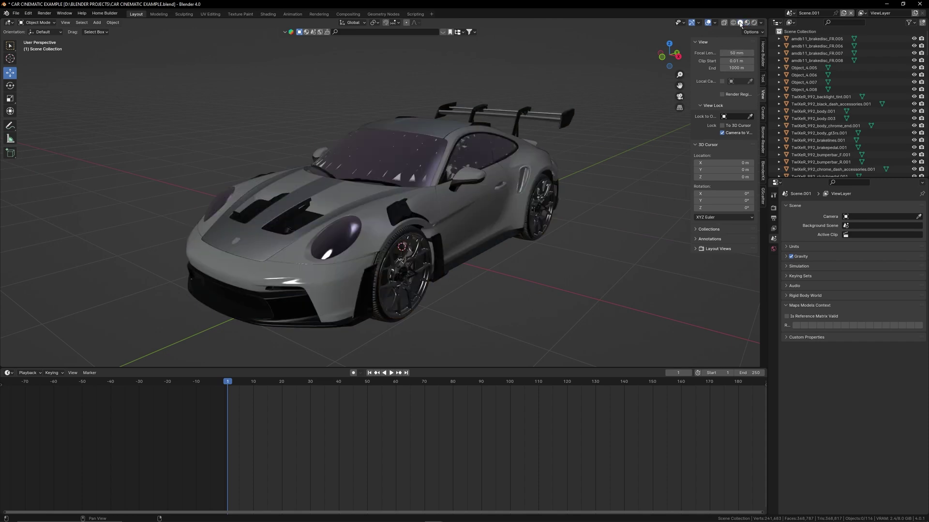
{"action": "left_click", "coordinate": [747, 23]}
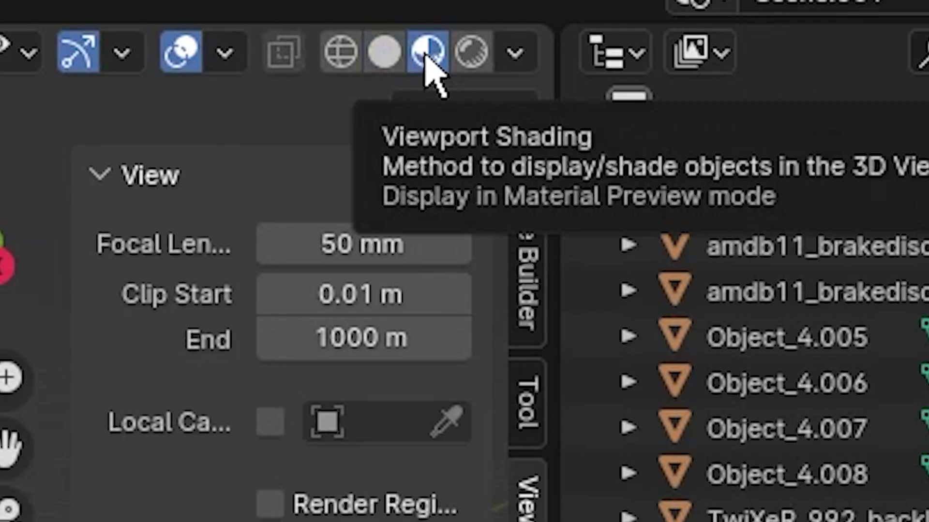
{"action": "left_click", "coordinate": [468, 59]}
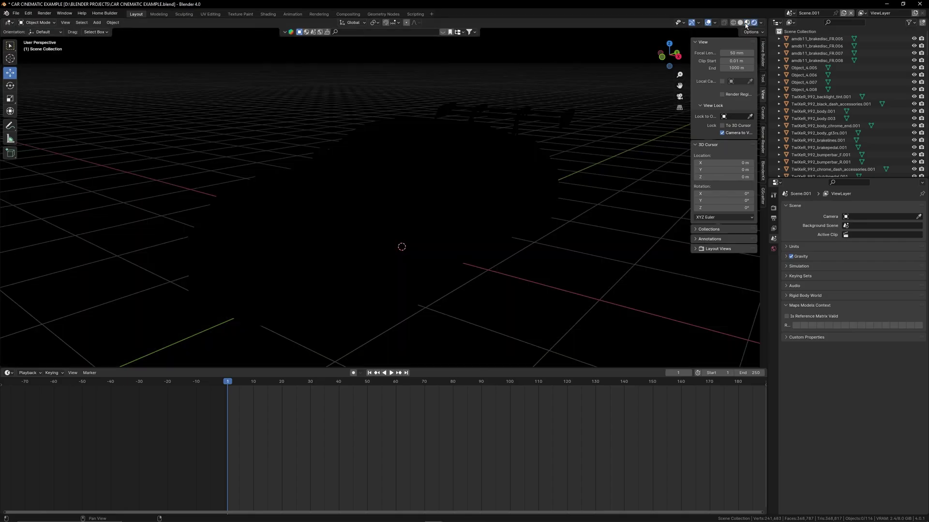
{"action": "left_click", "coordinate": [747, 23]}
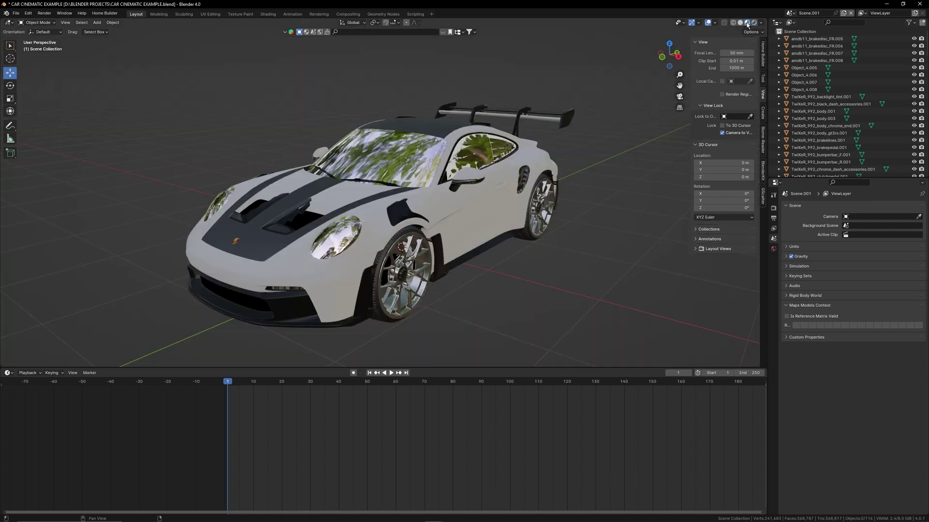
{"action": "left_click", "coordinate": [754, 23]}
{"action": "left_click", "coordinate": [746, 23]}
Inspect the car's hood, headlights, front wheel and left door from the front and side.
{"action": "mouse_move", "coordinate": [500, 204]}
{"action": "middle_mouse_down"}
{"action": "mouse_move", "coordinate": [490, 210]}
{"action": "mouse_move", "coordinate": [539, 181]}
{"action": "mouse_move", "coordinate": [454, 167]}
{"action": "mouse_move", "coordinate": [475, 160]}
{"action": "mouse_move", "coordinate": [531, 175]}
{"action": "mouse_move", "coordinate": [497, 174]}
{"action": "mouse_move", "coordinate": [440, 195]}
{"action": "mouse_move", "coordinate": [449, 210]}
{"action": "mouse_move", "coordinate": [435, 213]}
{"action": "mouse_move", "coordinate": [426, 196]}
{"action": "middle_mouse_up"}
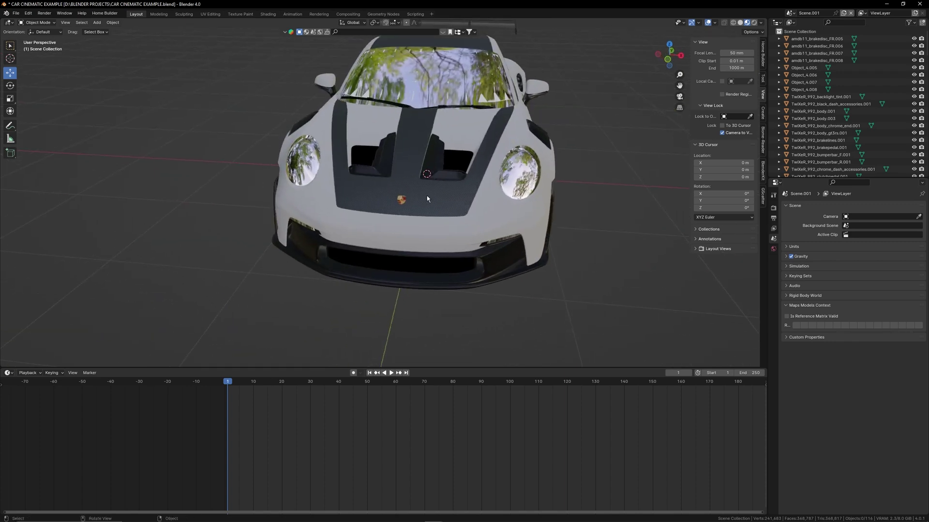
{"action": "left_click", "coordinate": [427, 195]}
{"action": "middle_click_drag", "start_coordinate": [405, 267], "coordinate": [336, 278]}
{"action": "middle_click_drag", "start_coordinate": [474, 283], "coordinate": [426, 273]}
{"action": "scroll", "coordinate": [454, 272], "scroll_direction": "down", "scroll_amount": 2}
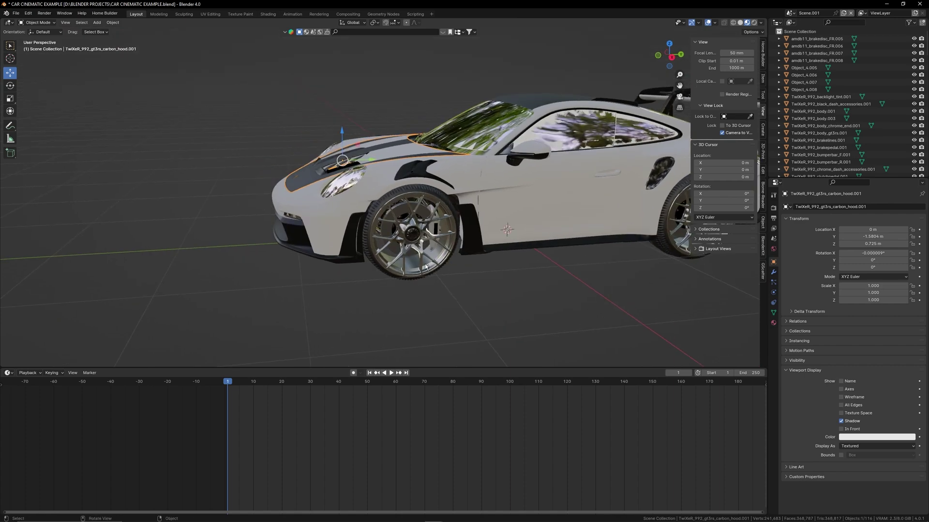
{"action": "middle_click_drag", "start_coordinate": [612, 242], "coordinate": [465, 242], "text": "shift"}
{"action": "left_click", "coordinate": [465, 242]}
{"action": "scroll", "coordinate": [465, 270], "scroll_direction": "up", "scroll_amount": 3}
{"action": "middle_click_drag", "start_coordinate": [465, 307], "coordinate": [491, 317]}
{"action": "left_click", "coordinate": [380, 314]}
{"action": "left_click_drag", "start_coordinate": [354, 329], "coordinate": [321, 280]}
{"action": "middle_click_drag", "start_coordinate": [418, 324], "coordinate": [496, 301], "text": "shift"}
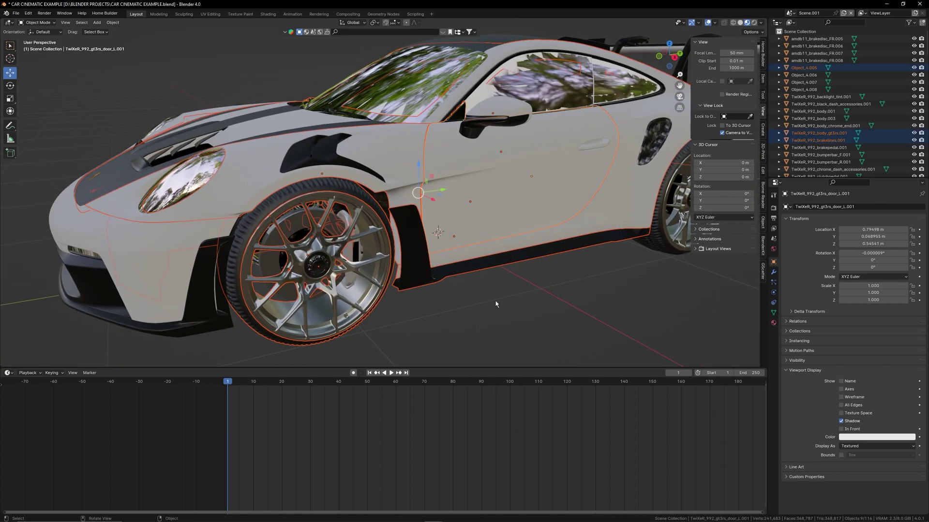
{"action": "middle_click_drag", "start_coordinate": [457, 278], "coordinate": [517, 259]}
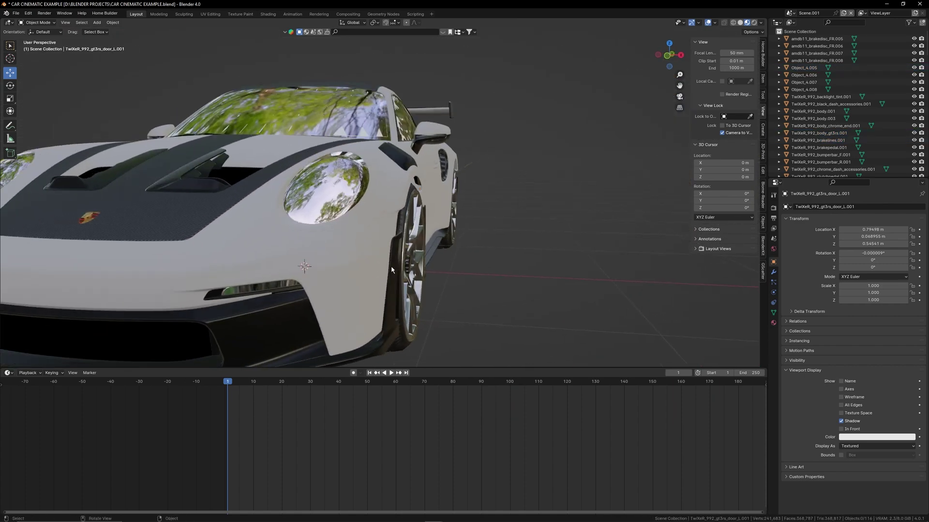
{"action": "middle_click_drag", "start_coordinate": [391, 266], "coordinate": [338, 275]}
Replace the timeline with an enlarged Shader Editor showing the left door's car paint nodes.
{"action": "left_click", "coordinate": [9, 373]}
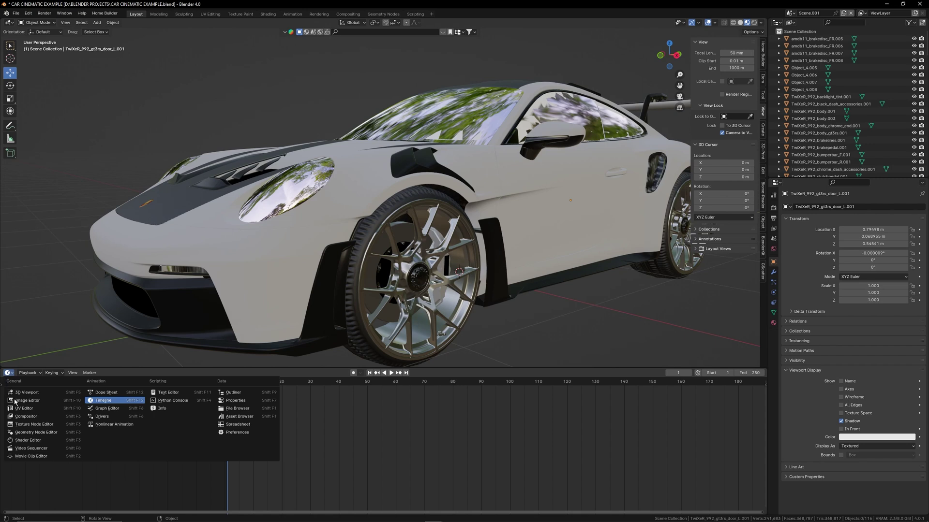
{"action": "left_click", "coordinate": [29, 440]}
{"action": "middle_click_drag", "start_coordinate": [412, 458], "coordinate": [400, 441]}
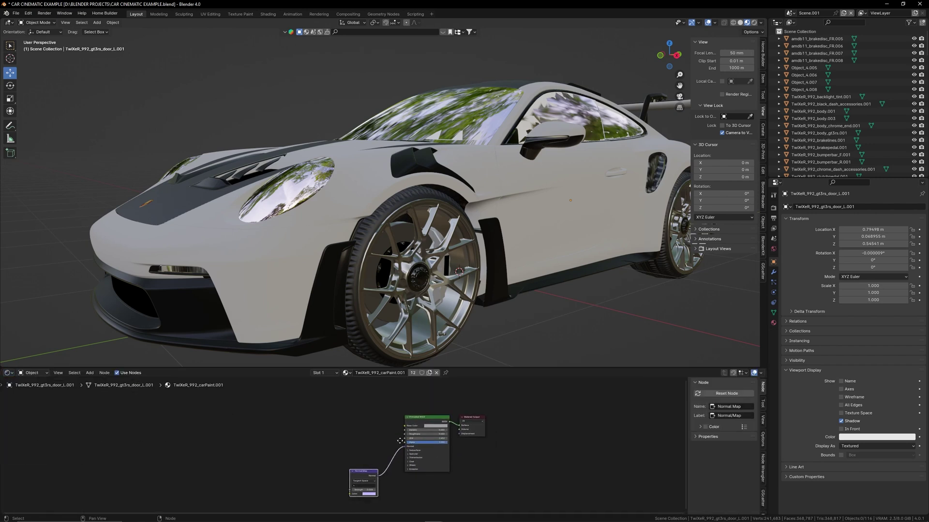
{"action": "left_click_drag", "start_coordinate": [465, 367], "coordinate": [485, 303]}
{"action": "left_click_drag", "start_coordinate": [443, 363], "coordinate": [367, 447]}
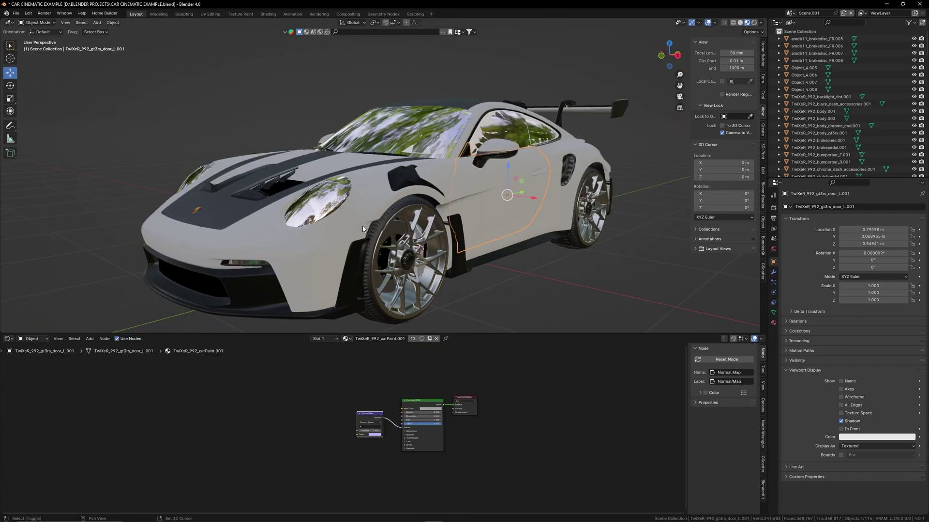
Select the gt3rs body mesh around the side air vent ahead of the rear wheel.
{"action": "mouse_move", "coordinate": [386, 220]}
{"action": "middle_mouse_down"}
{"action": "mouse_move", "coordinate": [373, 233]}
{"action": "mouse_move", "coordinate": [495, 256]}
{"action": "mouse_move", "coordinate": [477, 271]}
{"action": "mouse_move", "coordinate": [434, 256]}
{"action": "mouse_move", "coordinate": [383, 269]}
{"action": "mouse_move", "coordinate": [431, 280]}
{"action": "mouse_move", "coordinate": [424, 174]}
{"action": "mouse_move", "coordinate": [383, 227]}
{"action": "middle_mouse_up"}
{"action": "scroll", "coordinate": [431, 283], "scroll_direction": "down", "scroll_amount": 4}
{"action": "scroll", "coordinate": [424, 174], "scroll_direction": "down", "scroll_amount": 1}
{"action": "middle_click_drag", "start_coordinate": [517, 189], "coordinate": [520, 204]}
{"action": "scroll", "coordinate": [519, 204], "scroll_direction": "down", "scroll_amount": 2}
{"action": "middle_click_drag", "start_coordinate": [624, 169], "coordinate": [413, 228], "text": "shift"}
{"action": "left_click", "coordinate": [559, 197]}
{"action": "scroll", "coordinate": [440, 217], "scroll_direction": "up", "scroll_amount": 4}
{"action": "scroll", "coordinate": [442, 204], "scroll_direction": "up", "scroll_amount": 1}
{"action": "scroll", "coordinate": [413, 227], "scroll_direction": "up", "scroll_amount": 6}
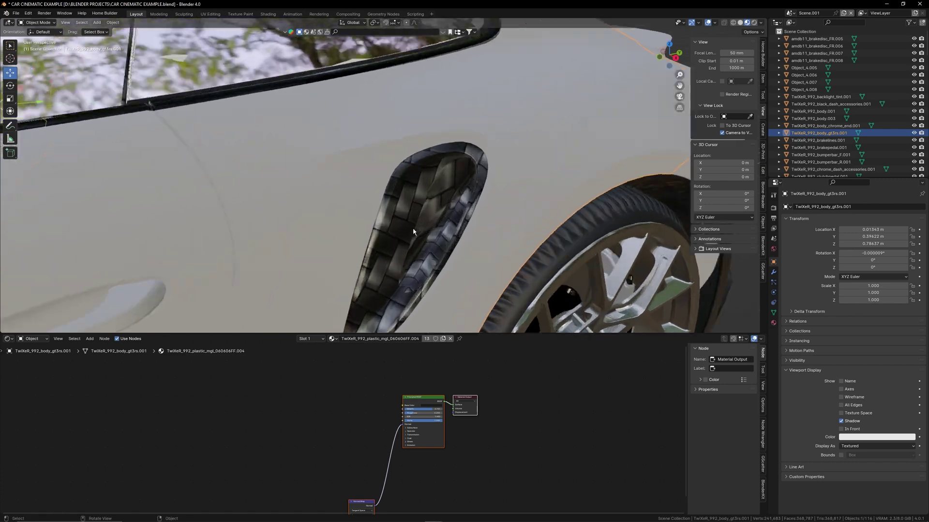
Examine the carbon texture in the side air vent and the area around the rear wing.
{"action": "left_click_drag", "start_coordinate": [528, 77], "coordinate": [426, 198]}
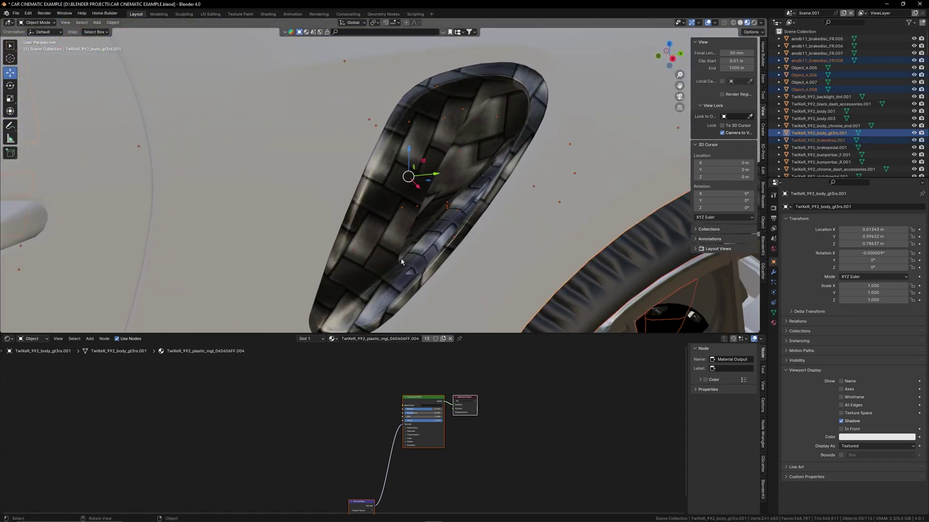
{"action": "scroll", "coordinate": [411, 252], "scroll_direction": "down", "scroll_amount": 4}
{"action": "scroll", "coordinate": [434, 198], "scroll_direction": "down", "scroll_amount": 1}
{"action": "middle_click_drag", "start_coordinate": [486, 164], "coordinate": [466, 209]}
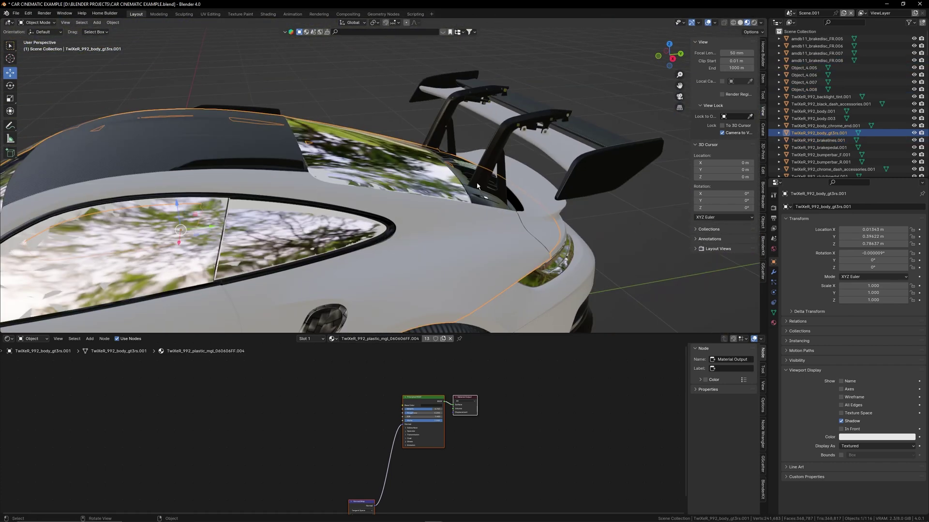
{"action": "middle_click_drag", "start_coordinate": [203, 193], "coordinate": [398, 201], "text": "shift"}
{"action": "scroll", "coordinate": [392, 215], "scroll_direction": "up", "scroll_amount": 3}
{"action": "left_click_drag", "start_coordinate": [505, 169], "coordinate": [247, 268]}
{"action": "scroll", "coordinate": [252, 267], "scroll_direction": "down", "scroll_amount": 6}
{"action": "middle_click_drag", "start_coordinate": [290, 242], "coordinate": [518, 220]}
{"action": "scroll", "coordinate": [315, 172], "scroll_direction": "up", "scroll_amount": 6}
{"action": "scroll", "coordinate": [503, 221], "scroll_direction": "up", "scroll_amount": 5}
{"action": "scroll", "coordinate": [495, 226], "scroll_direction": "down", "scroll_amount": 4}
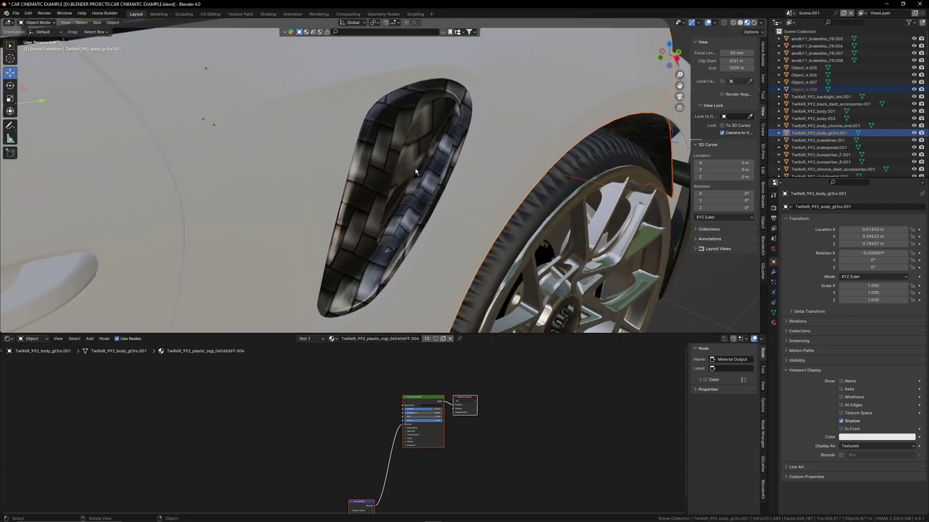
{"action": "scroll", "coordinate": [404, 176], "scroll_direction": "down", "scroll_amount": 2}
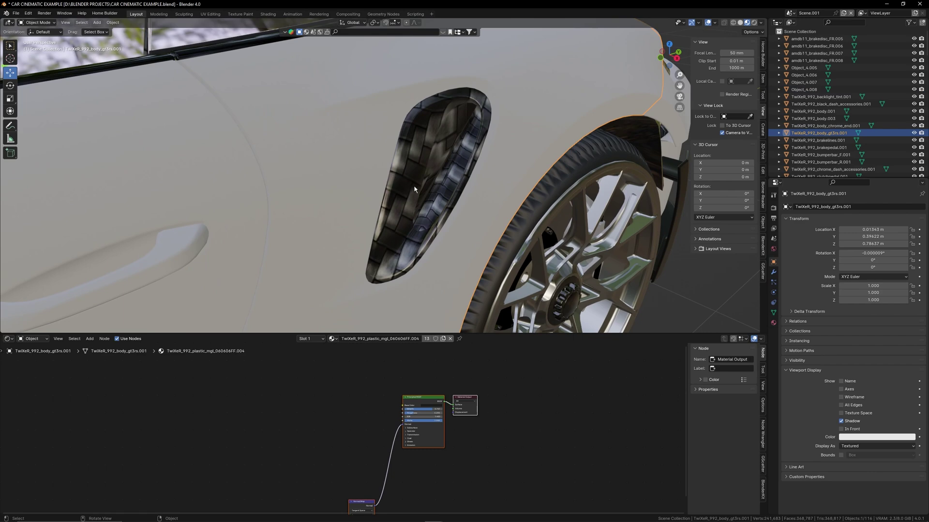
{"action": "scroll", "coordinate": [490, 178], "scroll_direction": "down", "scroll_amount": 4}
{"action": "scroll", "coordinate": [418, 144], "scroll_direction": "up", "scroll_amount": 5}
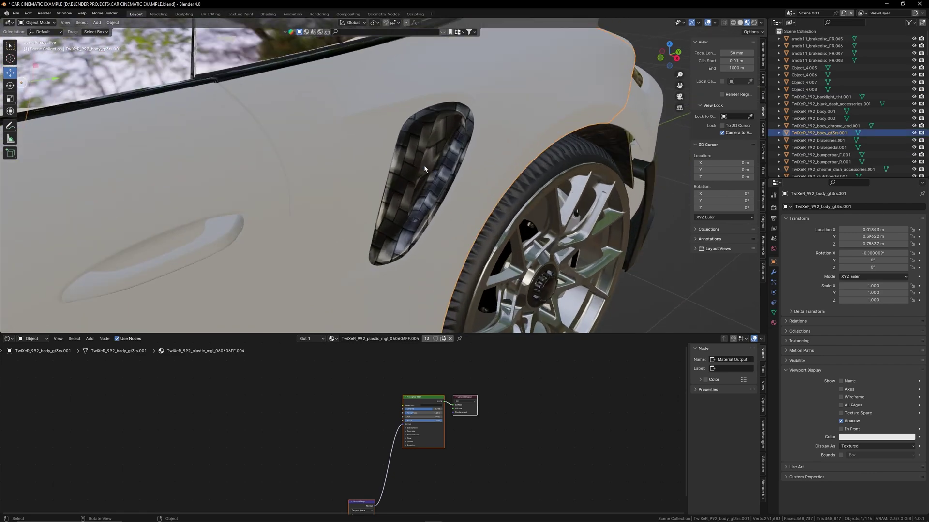
Enter Edit Mode on the gt3rs body, clear the selection and select a single face inside the side vent.
{"action": "key", "text": "Tab"}
{"action": "scroll", "coordinate": [484, 145], "scroll_direction": "up", "scroll_amount": 3}
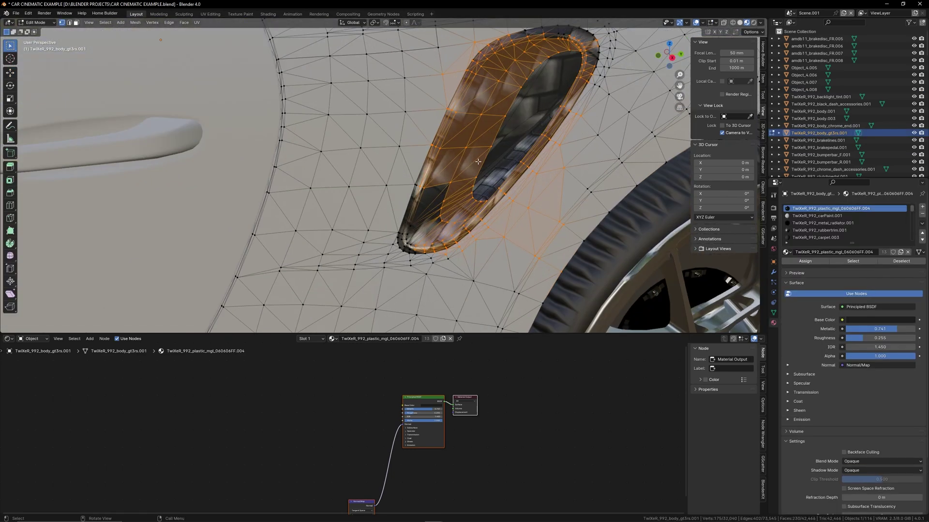
{"action": "key", "text": "alt+a"}
{"action": "left_click_drag", "start_coordinate": [491, 121], "coordinate": [441, 185]}
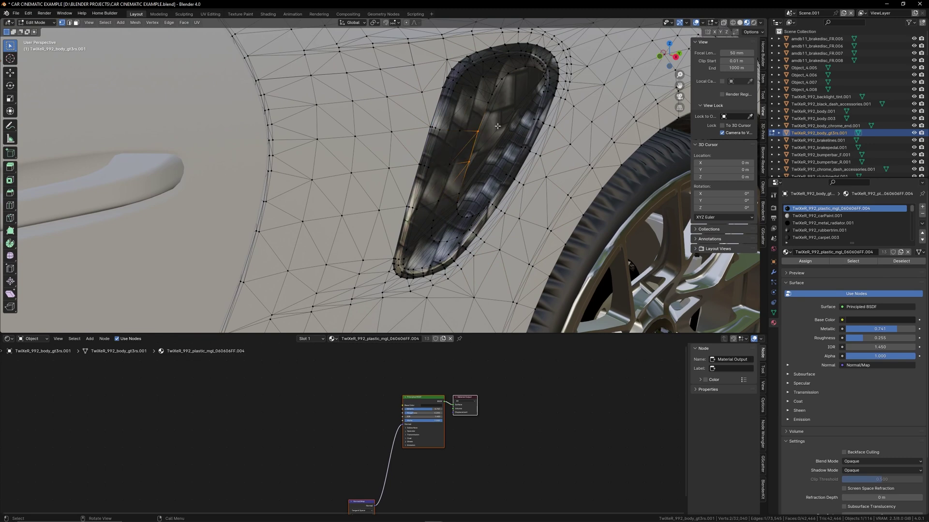
{"action": "left_click_drag", "start_coordinate": [500, 119], "coordinate": [428, 183]}
{"action": "mouse_move", "coordinate": [495, 142]}
{"action": "middle_mouse_down"}
{"action": "mouse_move", "coordinate": [485, 142]}
{"action": "mouse_move", "coordinate": [503, 144]}
{"action": "middle_mouse_up"}
{"action": "key", "text": "3"}
{"action": "left_click", "coordinate": [459, 131]}
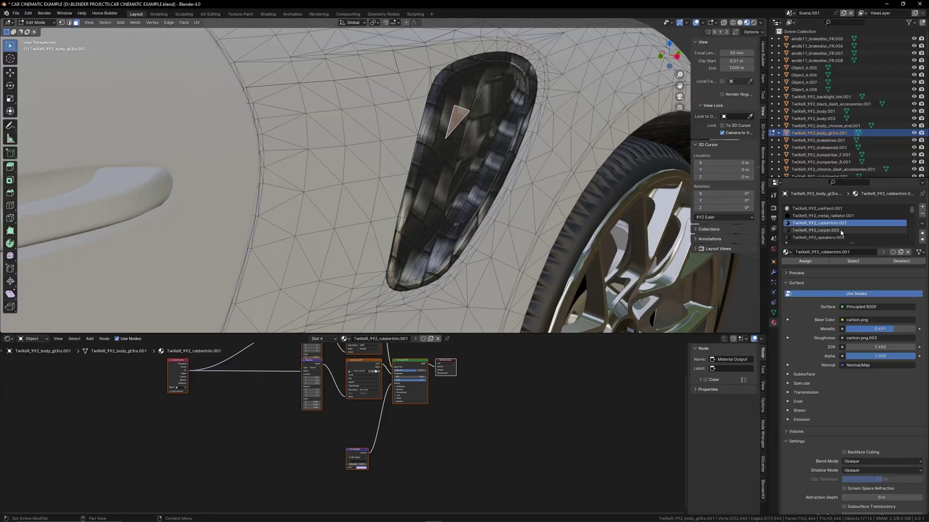
Separate the two Mapping nodes in the rubbertrim material and delete the one feeding the carbon.png.003 texture.
{"action": "scroll", "coordinate": [832, 230], "scroll_direction": "down", "scroll_amount": 1}
{"action": "scroll", "coordinate": [819, 221], "scroll_direction": "up", "scroll_amount": 1}
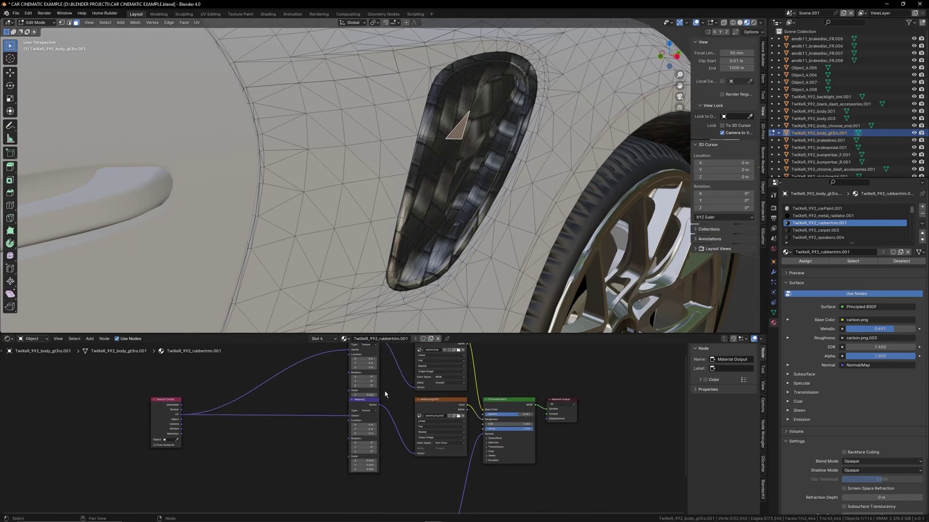
{"action": "left_click_drag", "start_coordinate": [373, 398], "coordinate": [354, 434]}
{"action": "middle_click_drag", "start_coordinate": [373, 360], "coordinate": [371, 394]}
{"action": "left_click_drag", "start_coordinate": [368, 370], "coordinate": [339, 362]}
{"action": "middle_click_drag", "start_coordinate": [373, 395], "coordinate": [364, 298]}
{"action": "left_click_drag", "start_coordinate": [411, 474], "coordinate": [418, 451]}
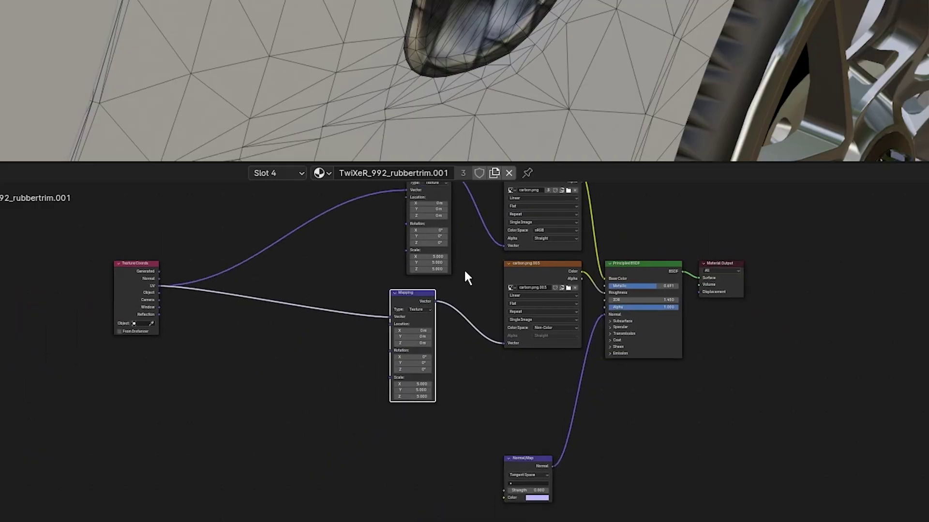
{"action": "scroll", "coordinate": [463, 270], "scroll_direction": "up", "scroll_amount": 4}
{"action": "middle_click_drag", "start_coordinate": [447, 305], "coordinate": [407, 359]}
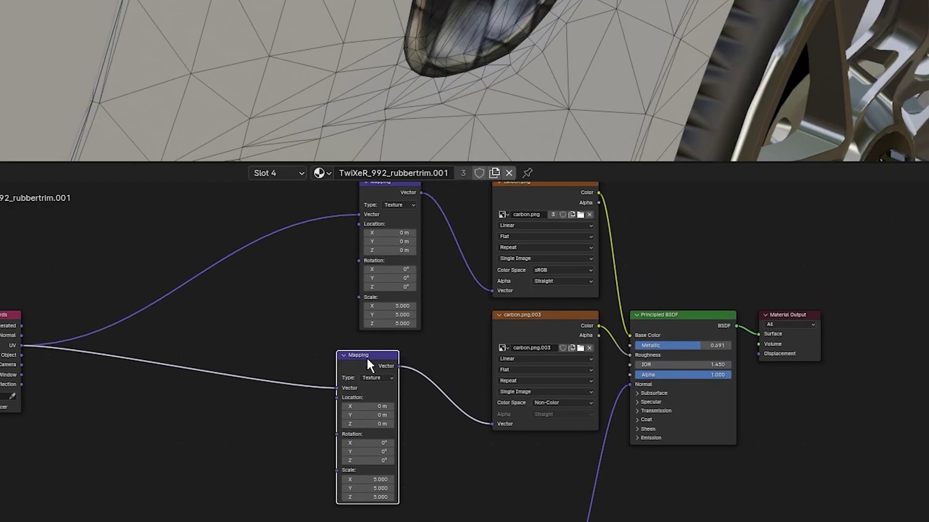
{"action": "key", "text": "x"}
Move the remaining Mapping node away from the textures and also connect its Vector output to the carbon.png.003 texture.
{"action": "left_click_drag", "start_coordinate": [384, 188], "coordinate": [299, 256]}
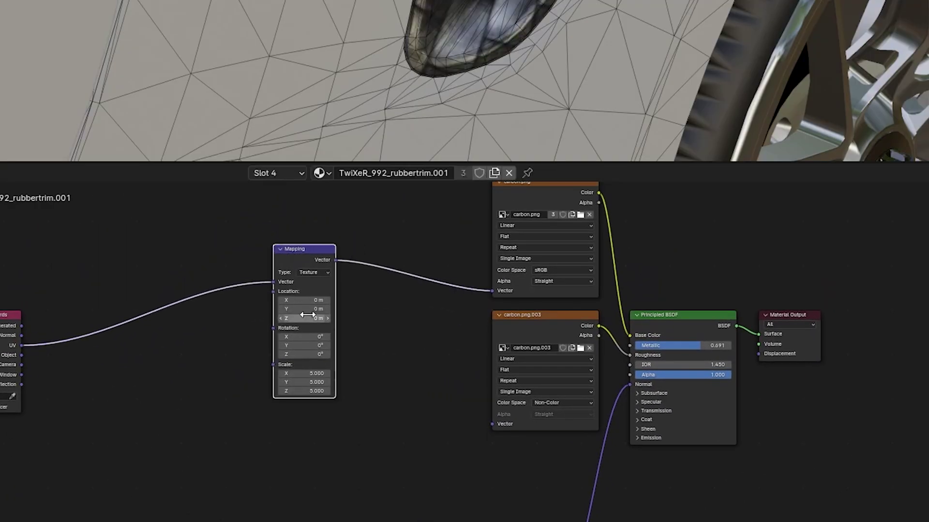
{"action": "left_click", "coordinate": [349, 269]}
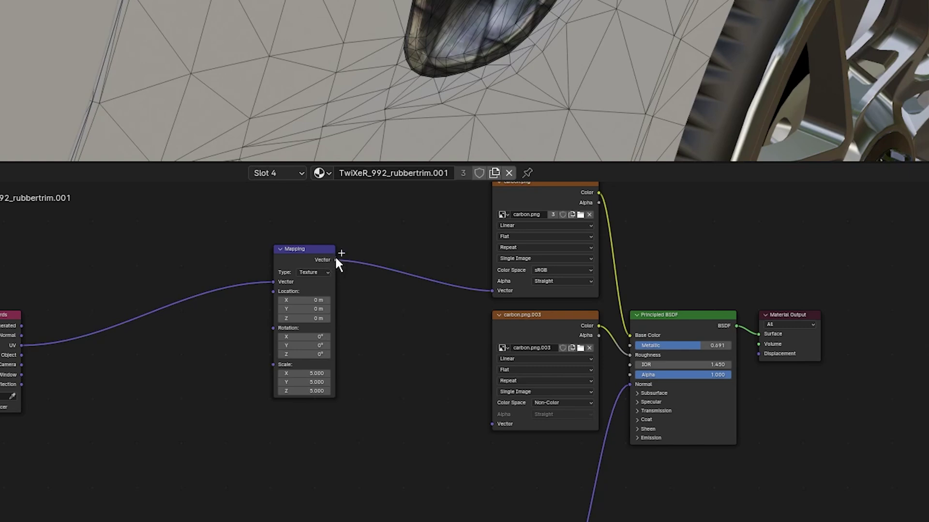
{"action": "left_click_drag", "start_coordinate": [492, 426], "coordinate": [493, 426]}
{"action": "scroll", "coordinate": [503, 410], "scroll_direction": "up", "scroll_amount": 2}
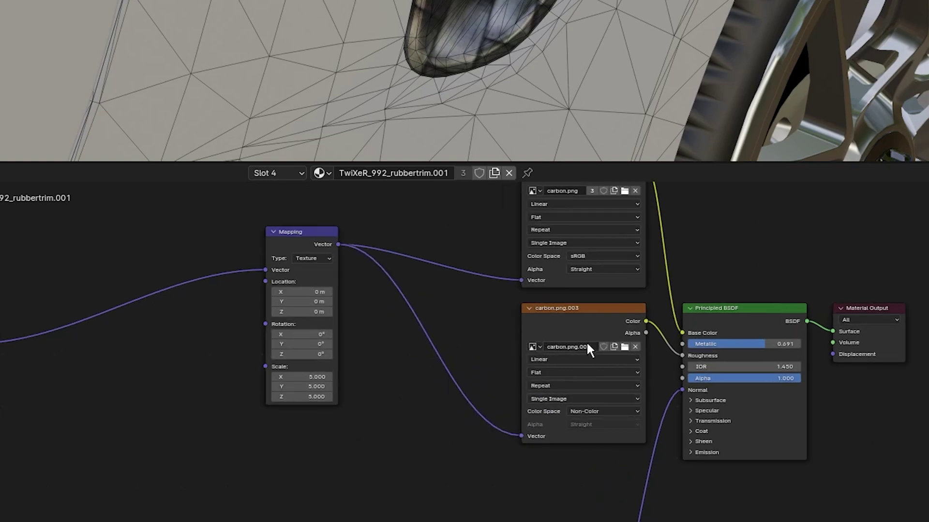
{"action": "left_click_drag", "start_coordinate": [569, 317], "coordinate": [538, 338]}
Set the shared Mapping node's scale to 1 on the X, Y and Z axes.
{"action": "middle_click_drag", "start_coordinate": [541, 339], "coordinate": [673, 268]}
{"action": "scroll", "coordinate": [506, 320], "scroll_direction": "up", "scroll_amount": 5}
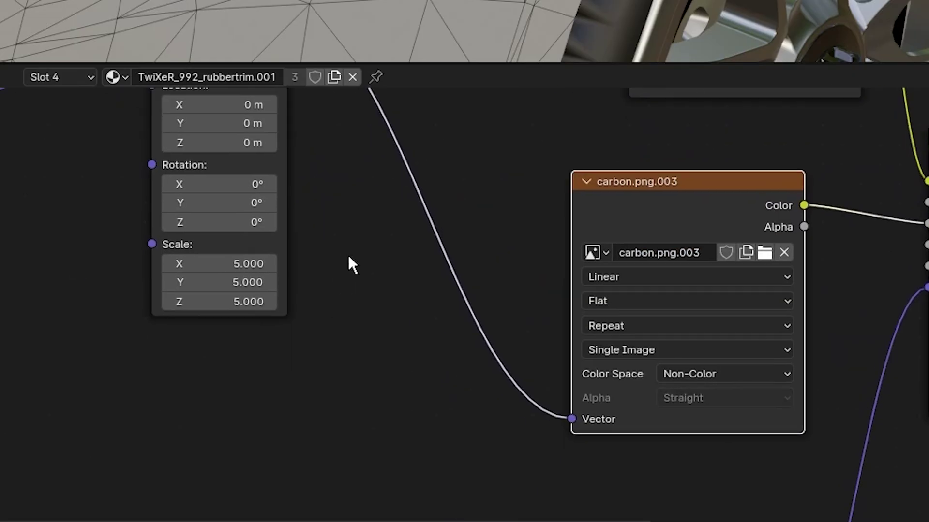
{"action": "middle_click_drag", "start_coordinate": [506, 321], "coordinate": [472, 376]}
{"action": "middle_click_drag", "start_coordinate": [305, 331], "coordinate": [300, 287]}
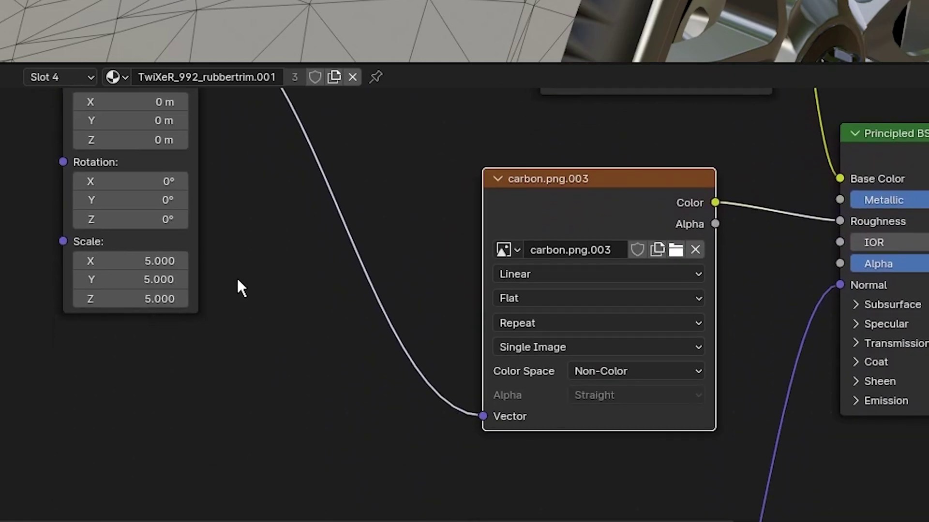
{"action": "scroll", "coordinate": [237, 276], "scroll_direction": "down", "scroll_amount": 2}
{"action": "middle_click_drag", "start_coordinate": [220, 287], "coordinate": [265, 242]}
{"action": "scroll", "coordinate": [237, 341], "scroll_direction": "down", "scroll_amount": 1}
{"action": "scroll", "coordinate": [319, 220], "scroll_direction": "up", "scroll_amount": 2}
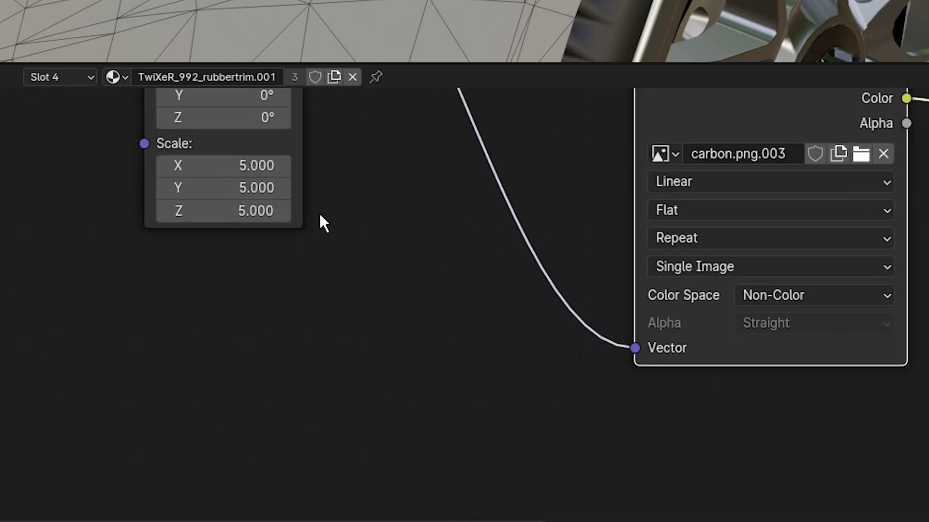
{"action": "middle_click_drag", "start_coordinate": [319, 219], "coordinate": [253, 245]}
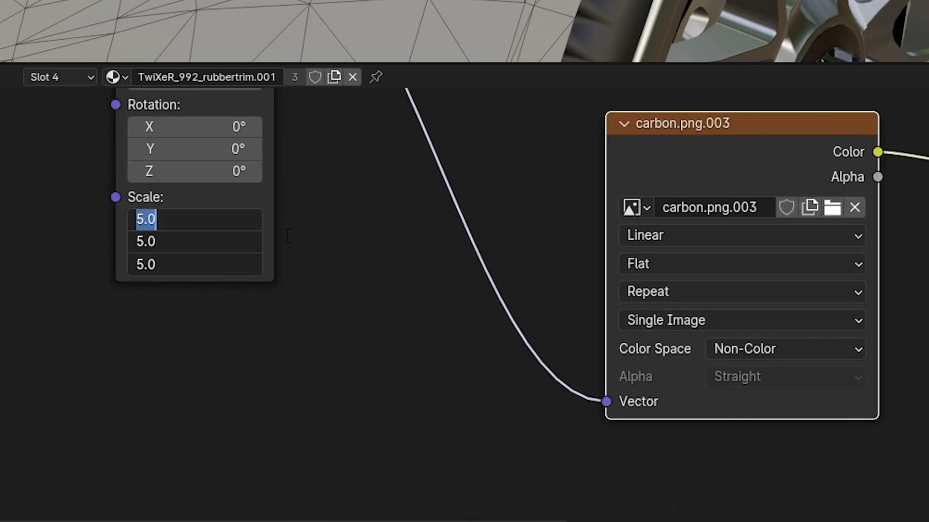
{"action": "type", "text": "1"}
{"action": "key", "text": "Return"}
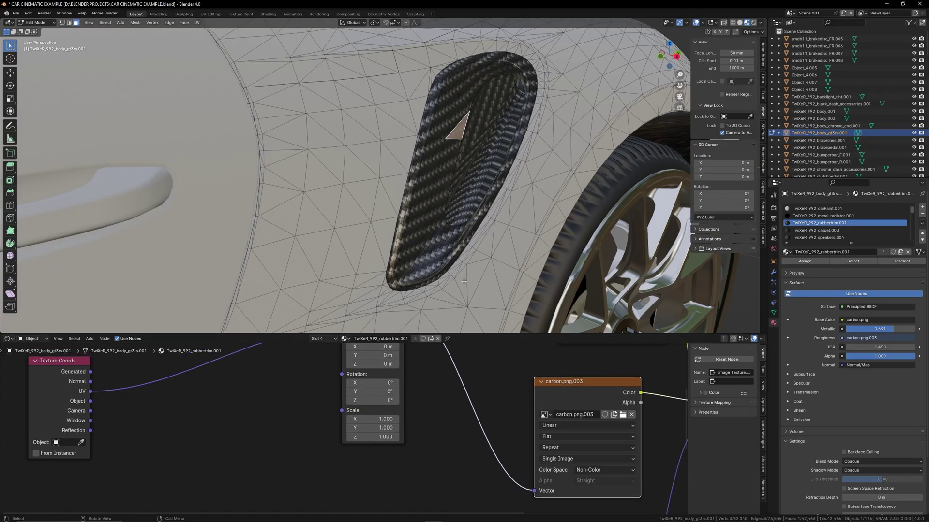
Examine the rescaled carbon weave inside the side vent up close and from several angles.
{"action": "middle_click_drag", "start_coordinate": [462, 281], "coordinate": [479, 249]}
{"action": "scroll", "coordinate": [501, 285], "scroll_direction": "up", "scroll_amount": 3}
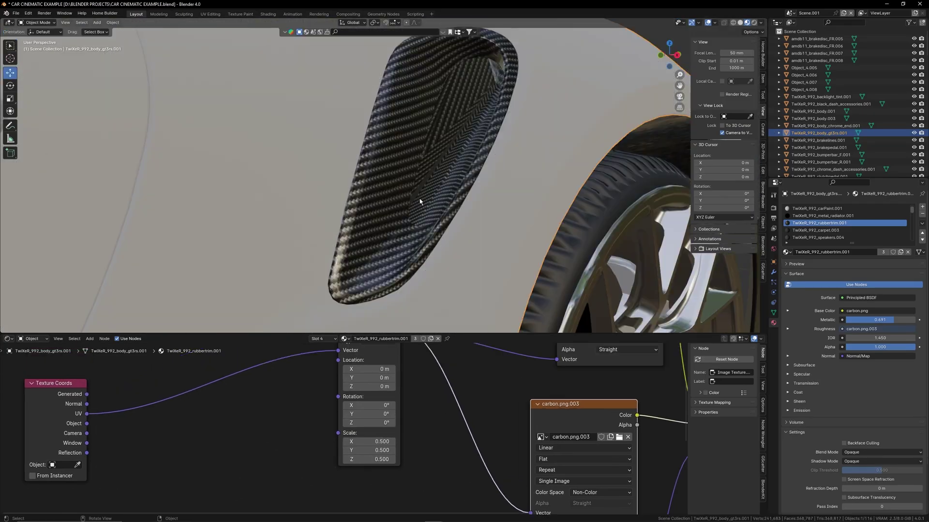
{"action": "scroll", "coordinate": [426, 199], "scroll_direction": "up", "scroll_amount": 5}
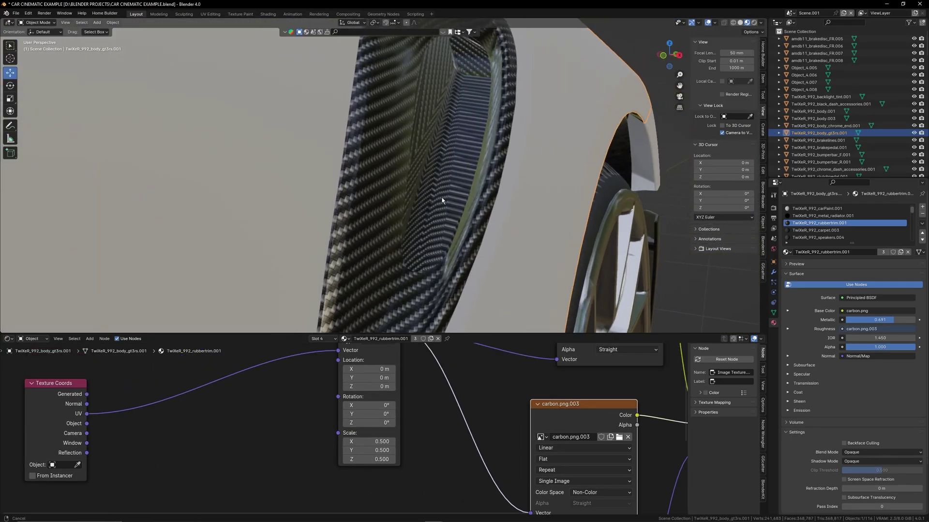
{"action": "mouse_move", "coordinate": [441, 198]}
{"action": "middle_mouse_down"}
{"action": "mouse_move", "coordinate": [460, 193]}
{"action": "mouse_move", "coordinate": [468, 226]}
{"action": "mouse_move", "coordinate": [458, 257]}
{"action": "mouse_move", "coordinate": [454, 220]}
{"action": "mouse_move", "coordinate": [409, 220]}
{"action": "mouse_move", "coordinate": [428, 202]}
{"action": "middle_mouse_up"}
{"action": "scroll", "coordinate": [495, 271], "scroll_direction": "up", "scroll_amount": 3}
{"action": "scroll", "coordinate": [454, 220], "scroll_direction": "up", "scroll_amount": 2}
{"action": "scroll", "coordinate": [462, 213], "scroll_direction": "down", "scroll_amount": 6}
{"action": "scroll", "coordinate": [409, 220], "scroll_direction": "up", "scroll_amount": 4}
{"action": "scroll", "coordinate": [427, 203], "scroll_direction": "down", "scroll_amount": 3}
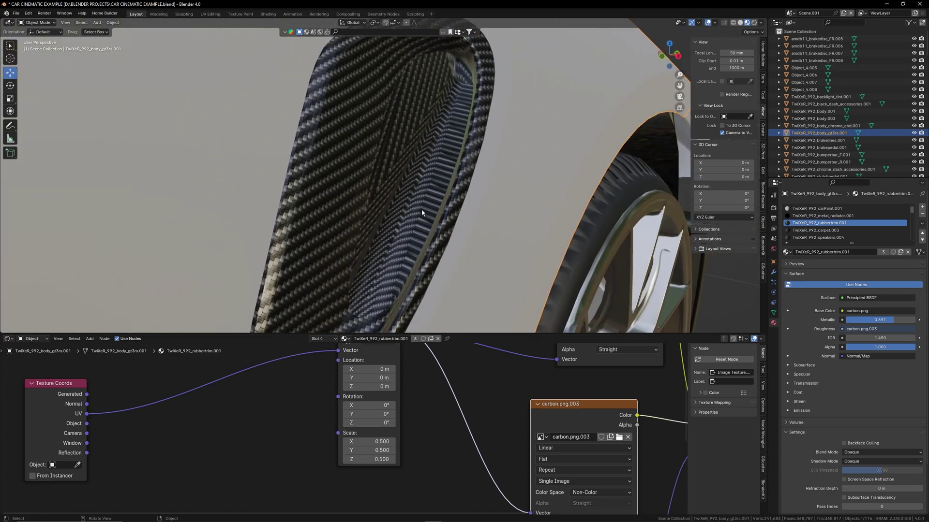
In the car body mesh, select all faces that use the TwiXeR_992_rubbertrim.001 material, including the whole side vent.
{"action": "scroll", "coordinate": [422, 209], "scroll_direction": "up", "scroll_amount": 1}
{"action": "key", "text": "Tab"}
{"action": "left_click", "coordinate": [422, 177]}
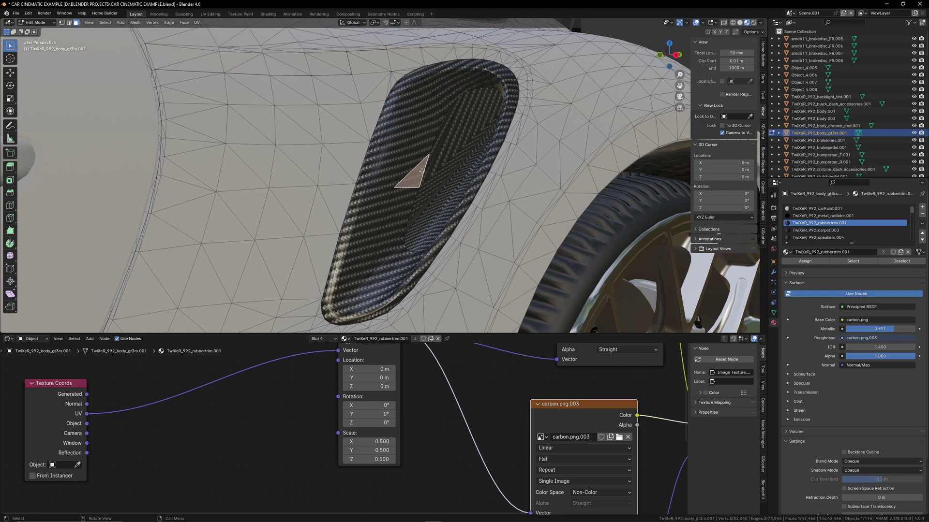
{"action": "key", "text": "ctrl+l"}
{"action": "key", "text": "Tab"}
{"action": "key", "text": "Tab"}
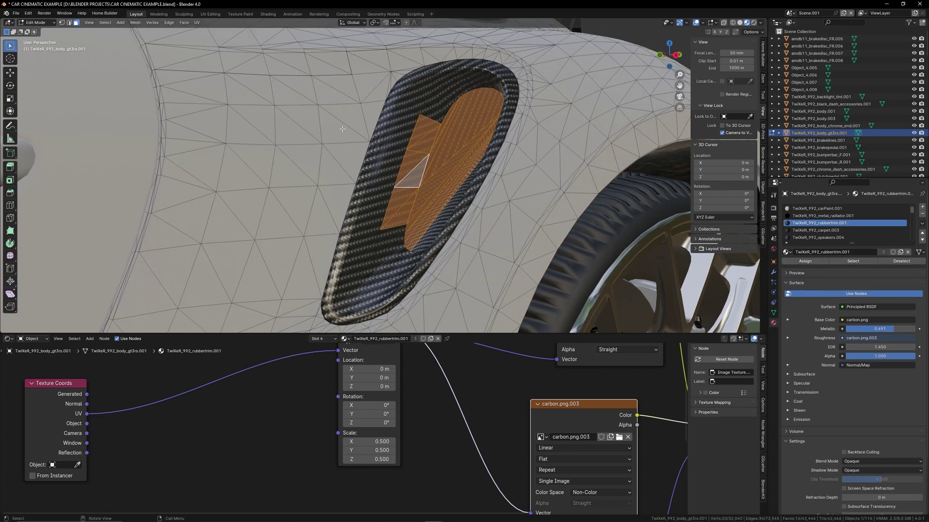
{"action": "middle_click_drag", "start_coordinate": [342, 129], "coordinate": [396, 163]}
{"action": "left_click", "coordinate": [453, 169]}
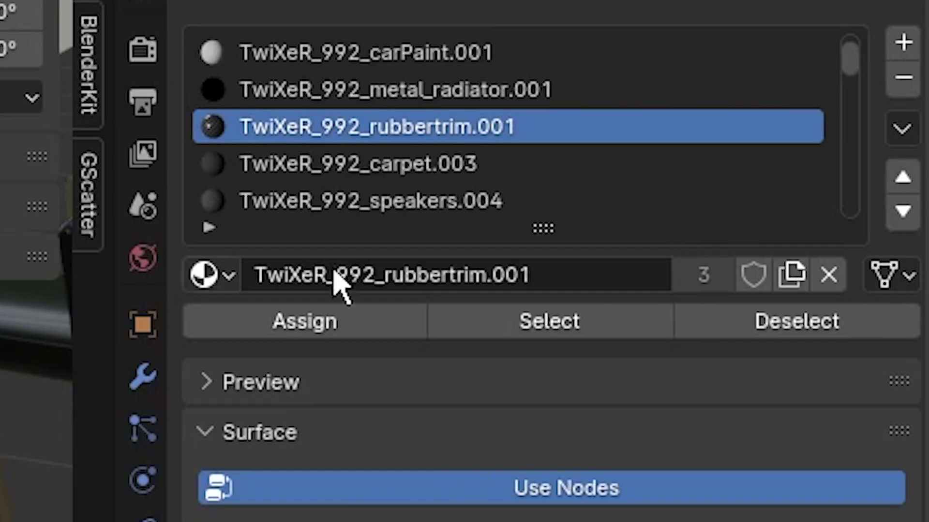
{"action": "left_click", "coordinate": [510, 330]}
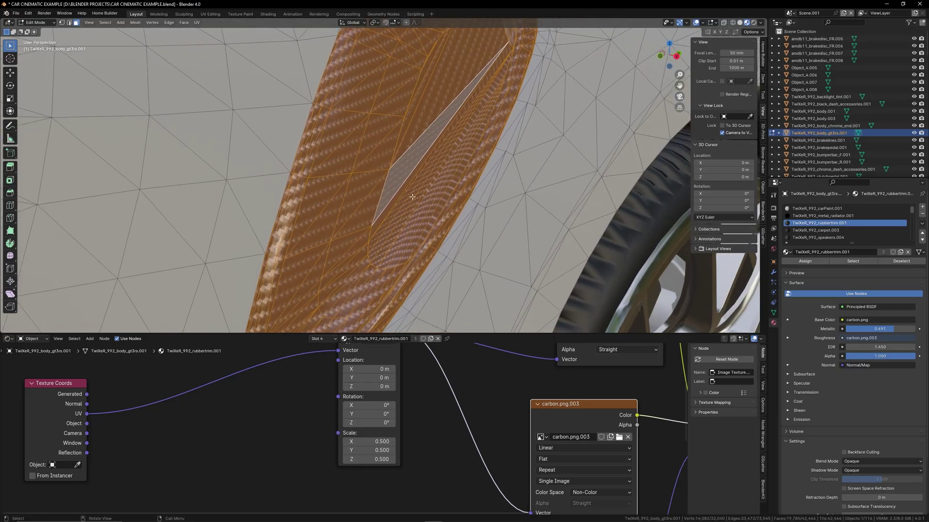
{"action": "middle_click_drag", "start_coordinate": [412, 197], "coordinate": [460, 197]}
{"action": "scroll", "coordinate": [426, 193], "scroll_direction": "down", "scroll_amount": 3}
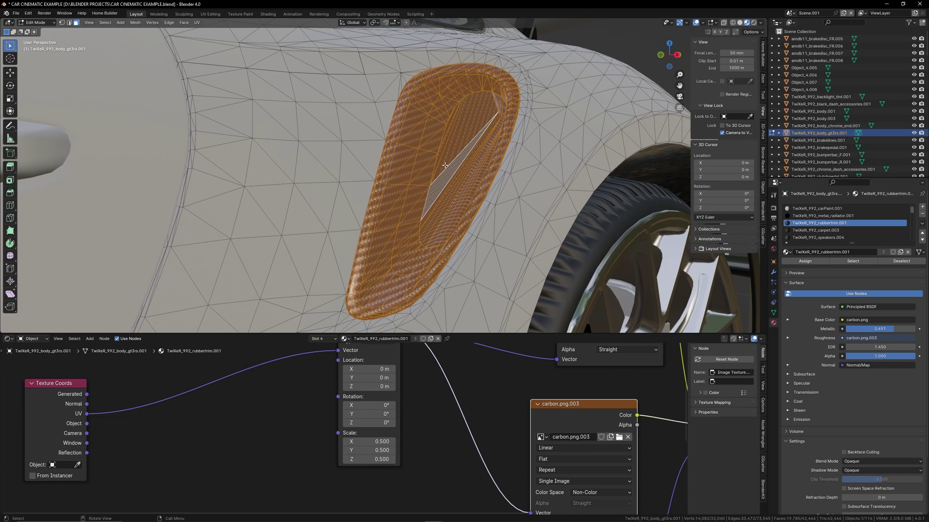
Unwrap the selected carbon faces, redo their UVs with Smart UV Project, and return to Object Mode.
{"action": "key", "text": "u"}
{"action": "left_click", "coordinate": [419, 155]}
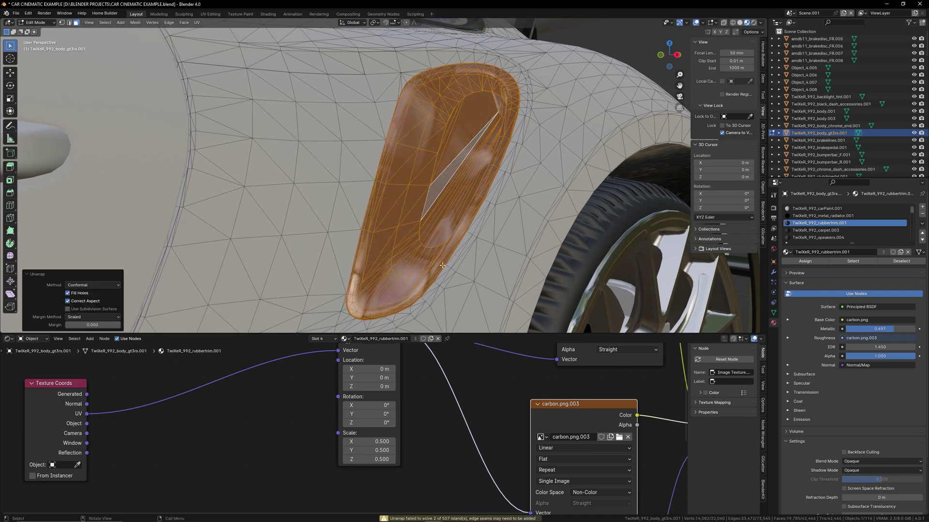
{"action": "key", "text": "u"}
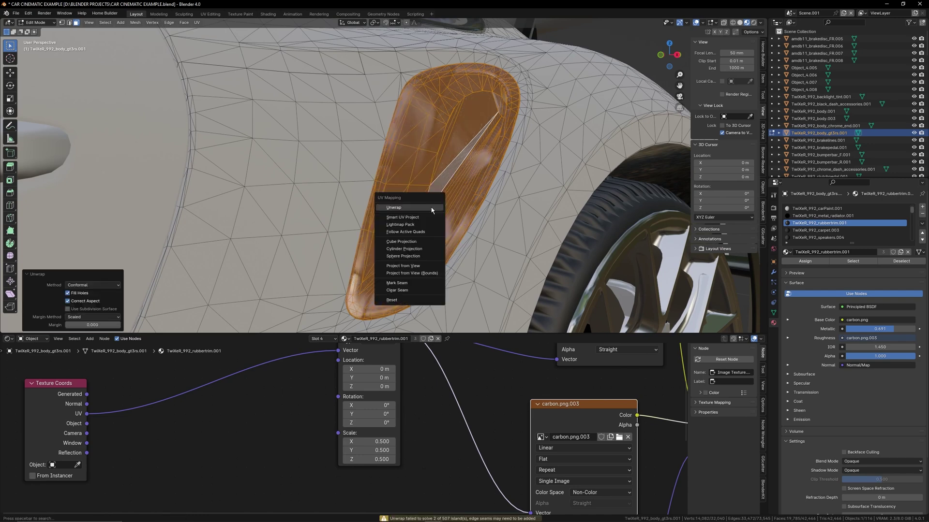
{"action": "left_click", "coordinate": [413, 216]}
{"action": "left_click", "coordinate": [435, 283]}
{"action": "mouse_move", "coordinate": [454, 242]}
{"action": "middle_mouse_down"}
{"action": "mouse_move", "coordinate": [462, 232]}
{"action": "mouse_move", "coordinate": [442, 261]}
{"action": "mouse_move", "coordinate": [487, 255]}
{"action": "mouse_move", "coordinate": [416, 263]}
{"action": "mouse_move", "coordinate": [379, 248]}
{"action": "mouse_move", "coordinate": [453, 243]}
{"action": "middle_mouse_up"}
{"action": "key", "text": "Tab"}
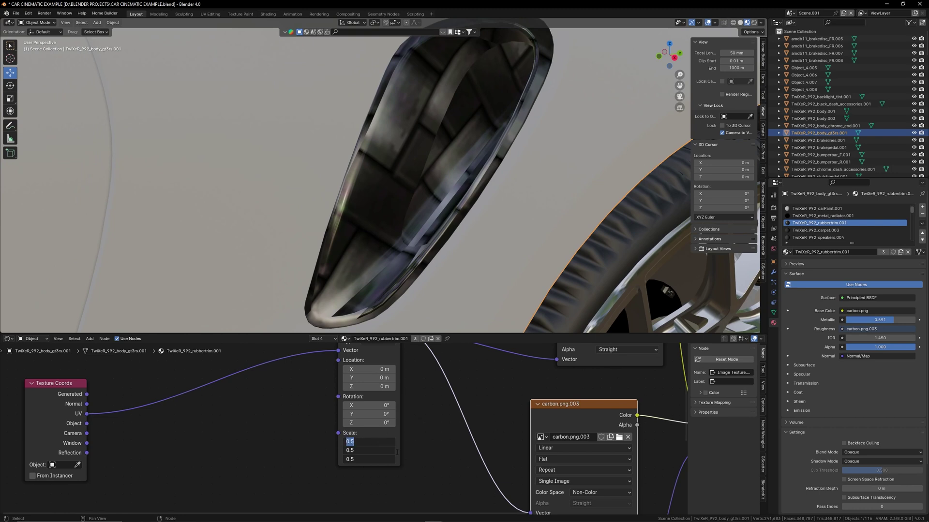
Try a scale of 1 on the rubbertrim material's Mapping node and reduce it to a small fraction on all axes for a fine carbon weave.
{"action": "type", "text": "1"}
{"action": "key", "text": "Return"}
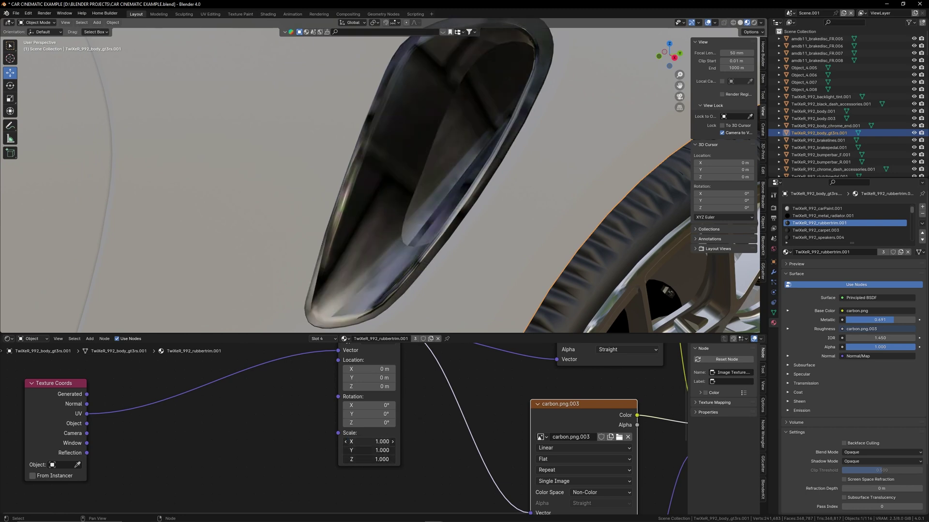
{"action": "left_click_drag", "start_coordinate": [383, 438], "coordinate": [379, 410]}
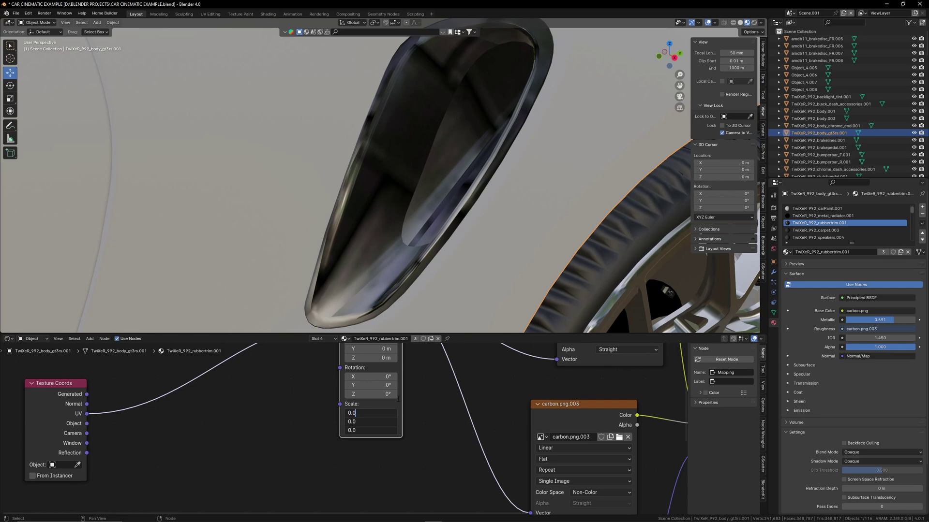
{"action": "key", "text": "Return"}
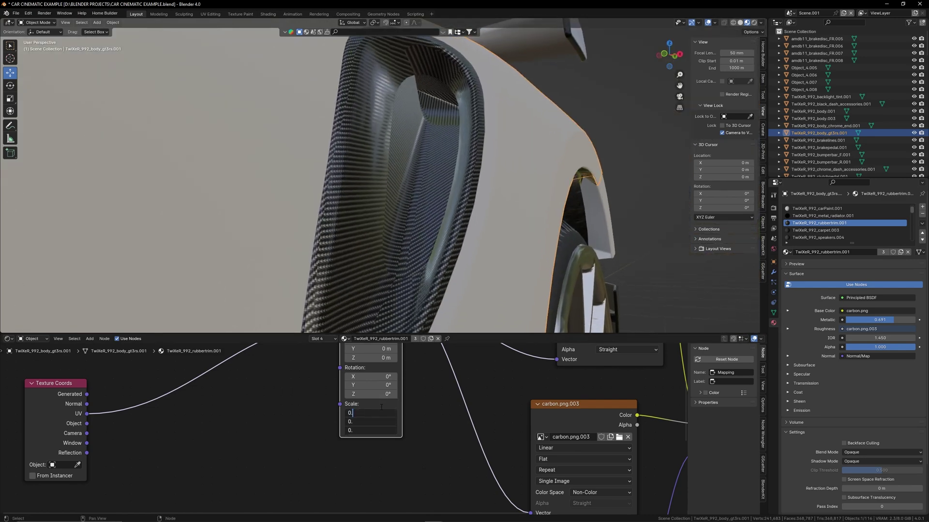
{"action": "key", "text": "Return"}
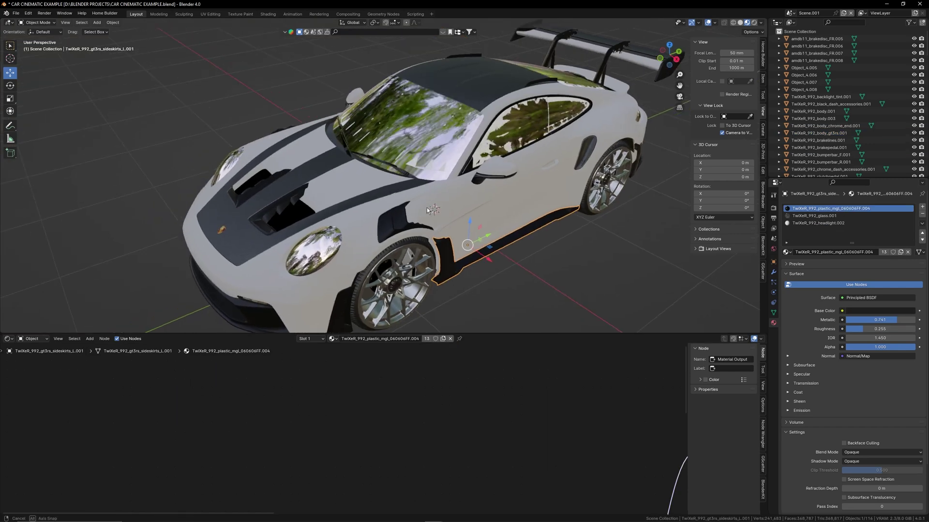
Add an area light to the scene to light the car.
{"action": "middle_click_drag", "start_coordinate": [358, 244], "coordinate": [436, 196]}
{"action": "scroll", "coordinate": [364, 204], "scroll_direction": "down", "scroll_amount": 5}
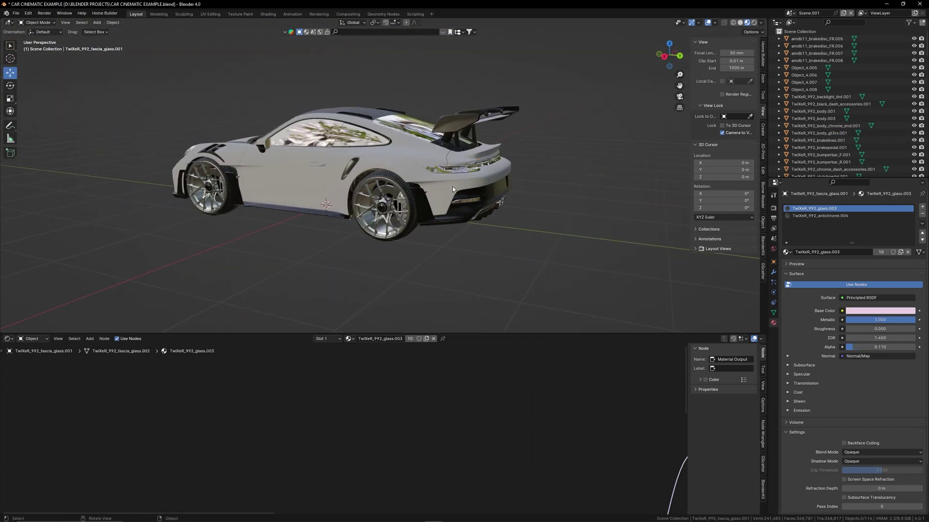
{"action": "middle_click_drag", "start_coordinate": [452, 186], "coordinate": [500, 219]}
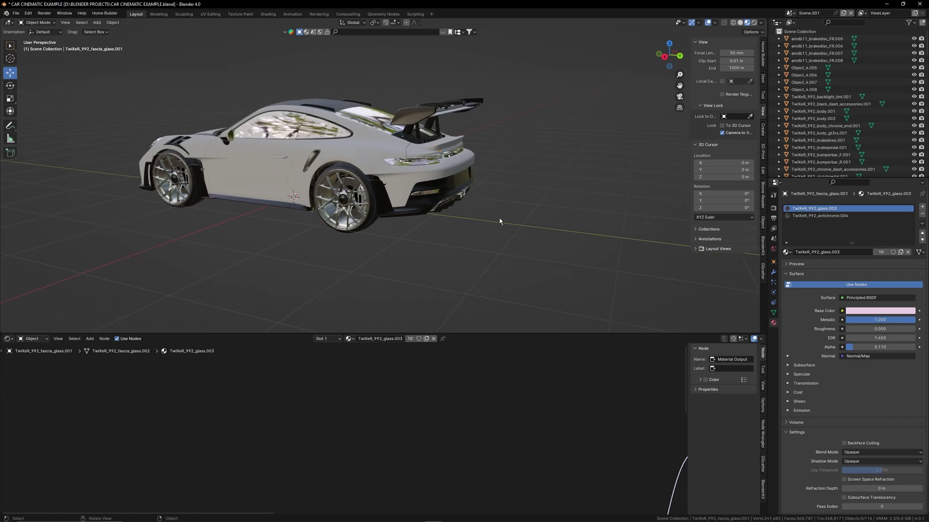
{"action": "key", "text": "shift+a"}
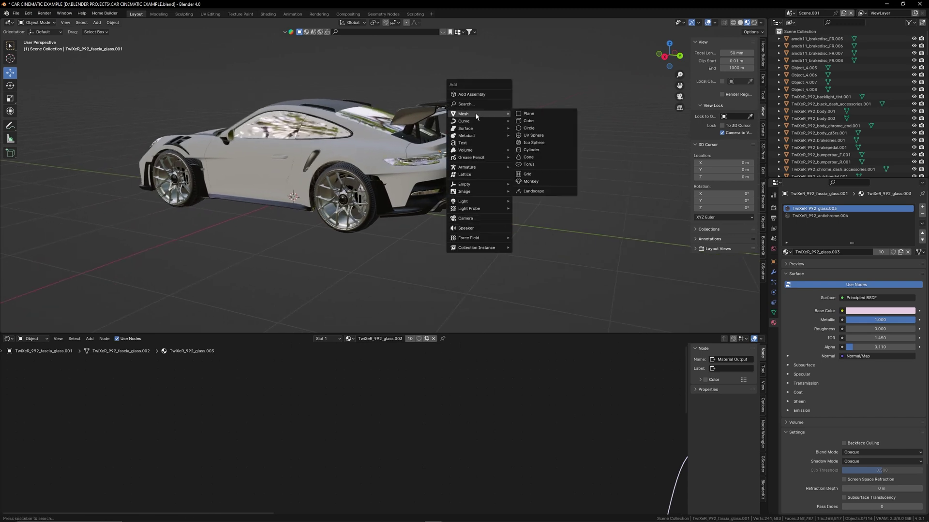
{"action": "mouse_move", "coordinate": [469, 115]}
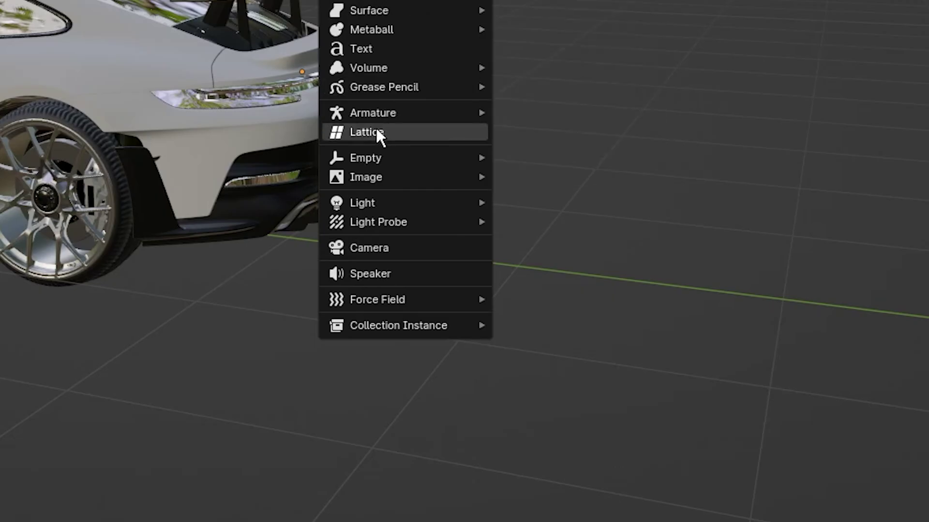
{"action": "mouse_move", "coordinate": [468, 201]}
{"action": "left_click", "coordinate": [603, 271]}
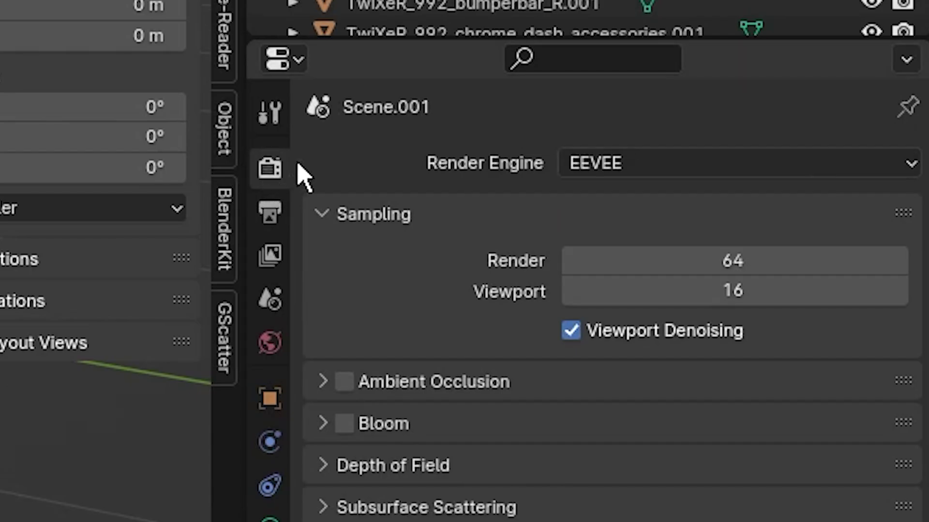
Set the render engine to Cycles with the Supported feature set and GPU Compute as the device.
{"action": "left_click", "coordinate": [643, 167]}
{"action": "left_click", "coordinate": [616, 271]}
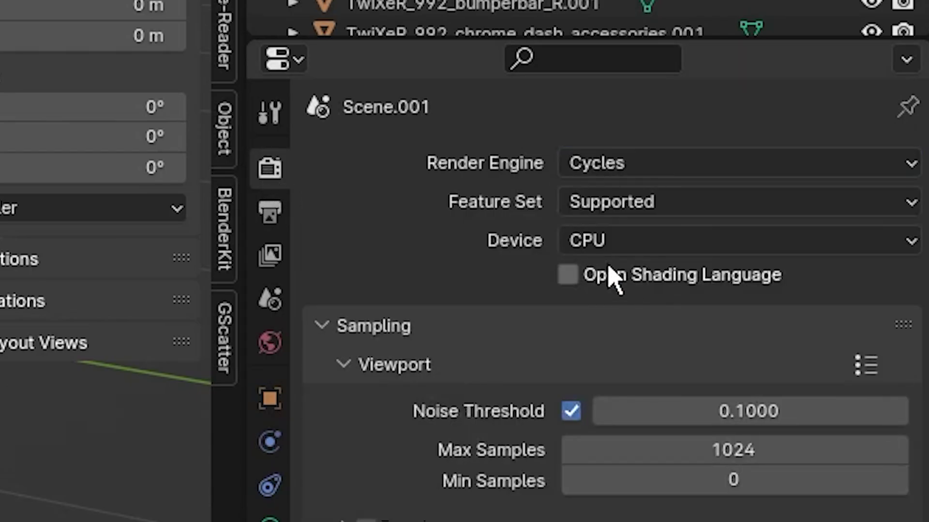
{"action": "left_click", "coordinate": [608, 206]}
{"action": "left_click", "coordinate": [674, 224]}
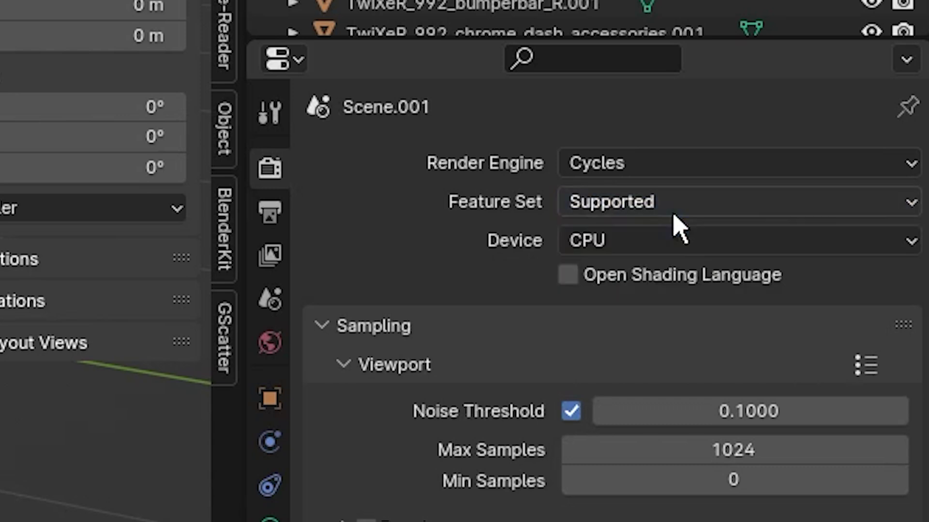
{"action": "left_click", "coordinate": [626, 242]}
{"action": "left_click", "coordinate": [661, 311]}
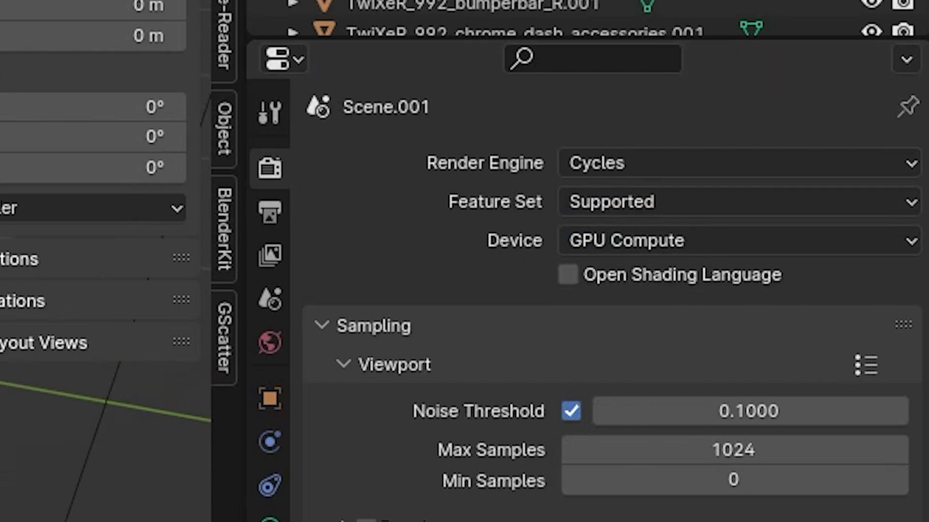
{"action": "left_click", "coordinate": [628, 240]}
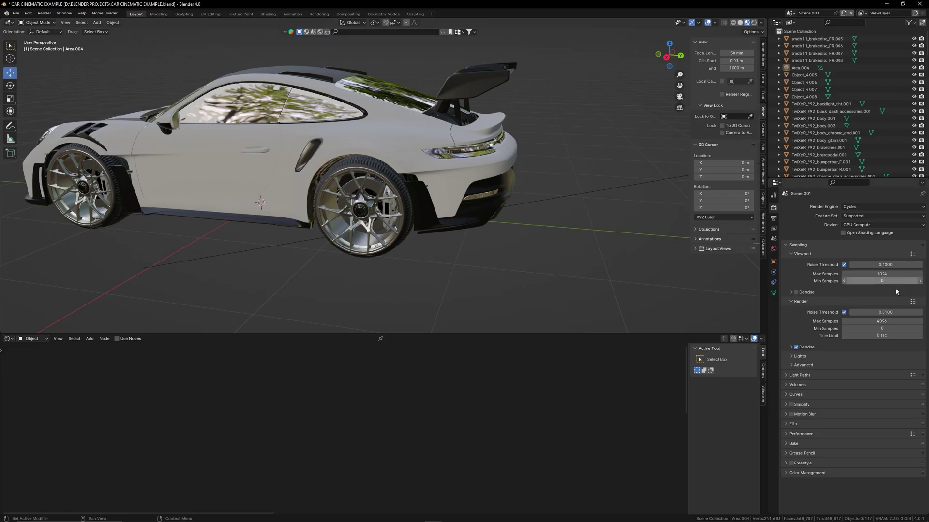
Switch the viewport to Rendered shading and view the whole car under the area light.
{"action": "middle_click_drag", "start_coordinate": [622, 265], "coordinate": [525, 260]}
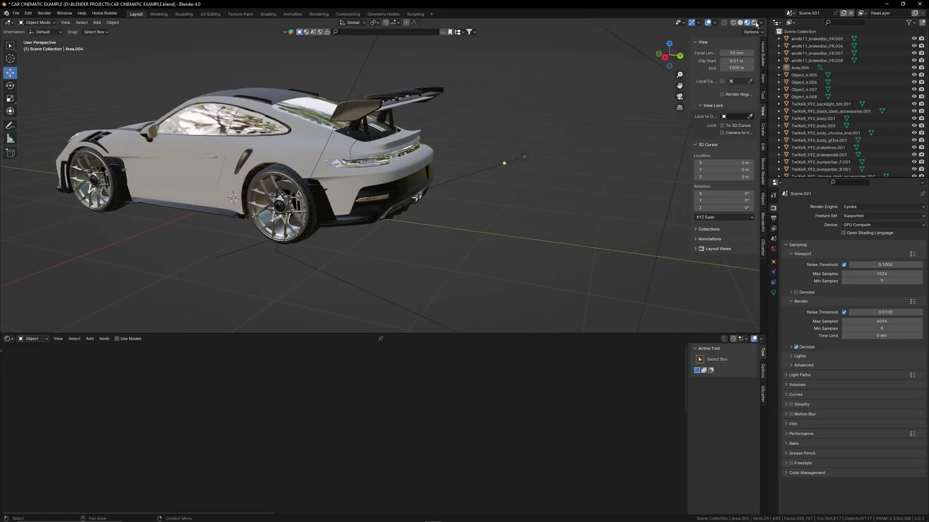
{"action": "key", "text": "z"}
{"action": "scroll", "coordinate": [406, 227], "scroll_direction": "down", "scroll_amount": 4}
{"action": "mouse_move", "coordinate": [410, 224]}
{"action": "middle_mouse_down"}
{"action": "mouse_move", "coordinate": [423, 249]}
{"action": "mouse_move", "coordinate": [424, 215]}
{"action": "mouse_move", "coordinate": [445, 219]}
{"action": "mouse_move", "coordinate": [410, 235]}
{"action": "middle_mouse_up"}
{"action": "scroll", "coordinate": [446, 220], "scroll_direction": "up", "scroll_amount": 2}
{"action": "scroll", "coordinate": [443, 223], "scroll_direction": "down", "scroll_amount": 5}
{"action": "scroll", "coordinate": [421, 232], "scroll_direction": "up", "scroll_amount": 1}
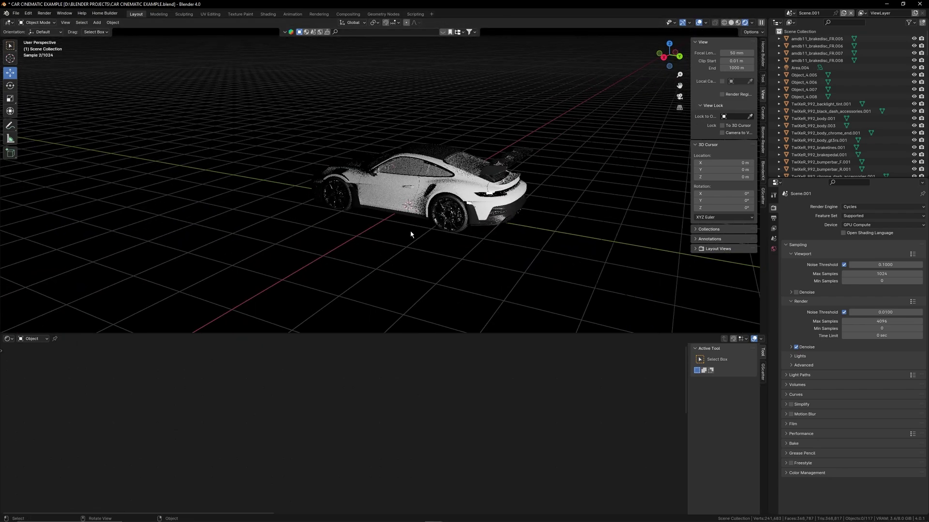
Add a plane beneath the car and scale it up into a large ground surface.
{"action": "key", "text": "shift+a"}
{"action": "left_click", "coordinate": [431, 234]}
{"action": "key", "text": "s"}
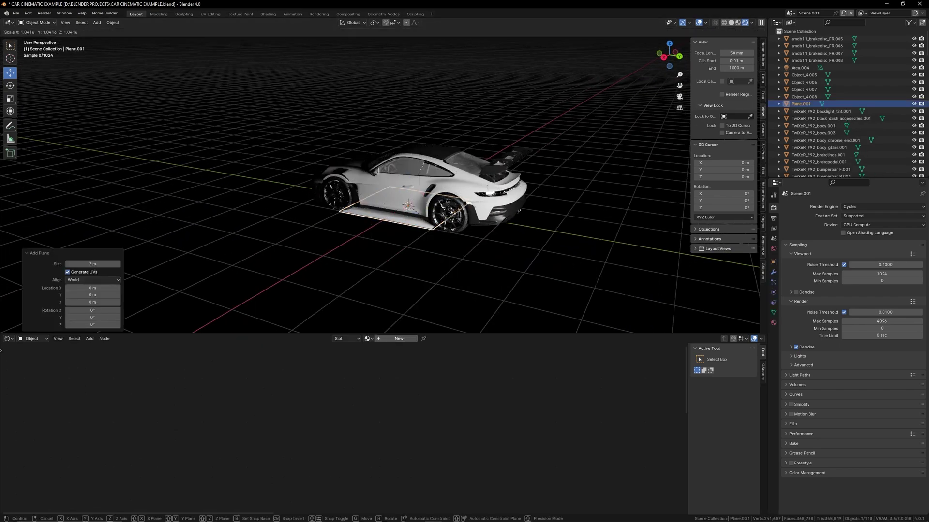
{"action": "left_click", "coordinate": [596, 252]}
{"action": "left_click", "coordinate": [516, 121]}
{"action": "middle_click_drag", "start_coordinate": [401, 247], "coordinate": [594, 238]}
{"action": "scroll", "coordinate": [411, 252], "scroll_direction": "up", "scroll_amount": 3}
{"action": "left_click", "coordinate": [594, 238]}
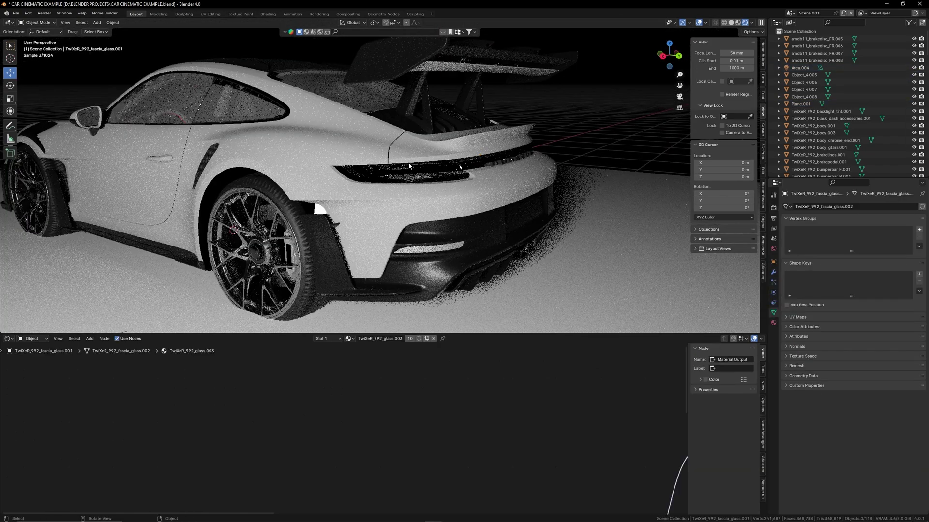
Try to move the glass cover of the rear light aside, and undo the move.
{"action": "left_click", "coordinate": [419, 179]}
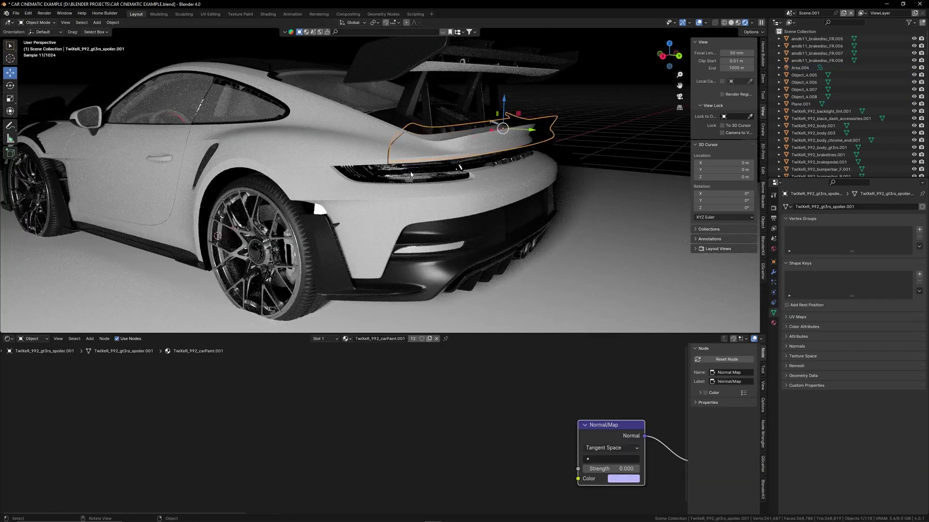
{"action": "middle_click_drag", "start_coordinate": [473, 155], "coordinate": [481, 158]}
{"action": "scroll", "coordinate": [472, 159], "scroll_direction": "up", "scroll_amount": 3}
{"action": "left_click_drag", "start_coordinate": [481, 159], "coordinate": [462, 159]}
{"action": "key", "text": "ctrl+z"}
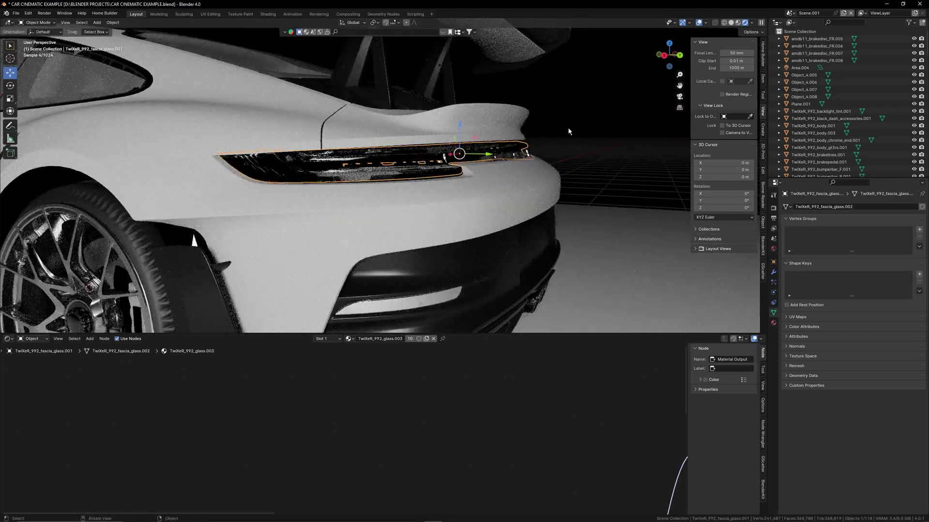
Return the viewport to Material Preview and show the material settings of the inner rear light part.
{"action": "left_click", "coordinate": [738, 23]}
{"action": "left_click", "coordinate": [412, 151]}
{"action": "mouse_move", "coordinate": [413, 151]}
{"action": "middle_mouse_down"}
{"action": "mouse_move", "coordinate": [402, 172]}
{"action": "mouse_move", "coordinate": [413, 141]}
{"action": "middle_mouse_up"}
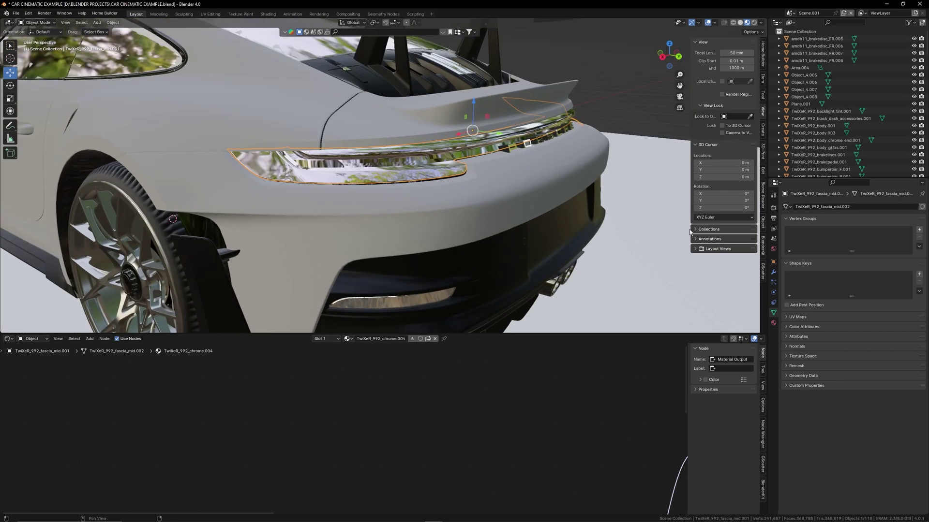
{"action": "left_click", "coordinate": [773, 323]}
Move the rear light's glass cover about 0.46 m along Y to expose the part beneath, and undo the changes.
{"action": "left_click", "coordinate": [443, 160]}
{"action": "left_click_drag", "start_coordinate": [517, 141], "coordinate": [654, 167]}
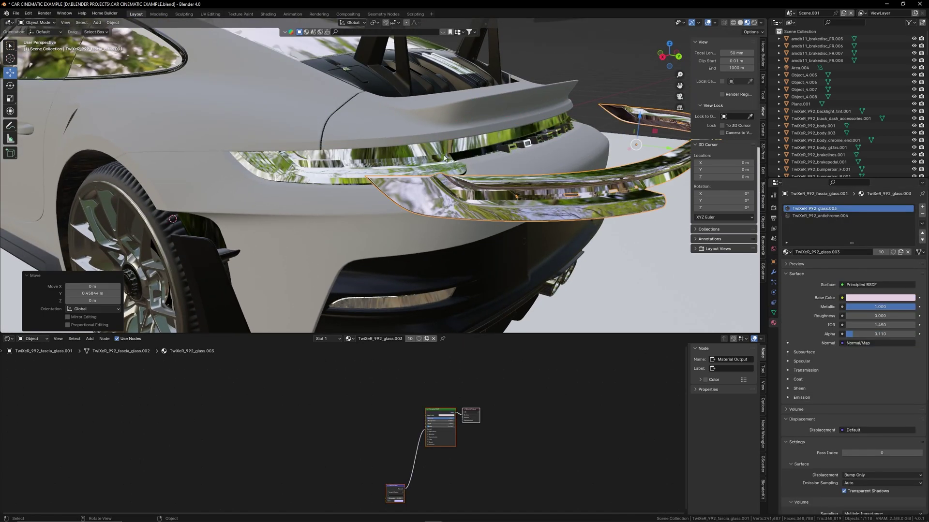
{"action": "left_click", "coordinate": [442, 156]}
{"action": "middle_click_drag", "start_coordinate": [370, 181], "coordinate": [480, 234]}
{"action": "key", "text": "ctrl+z"}
{"action": "key", "text": "ctrl+z"}
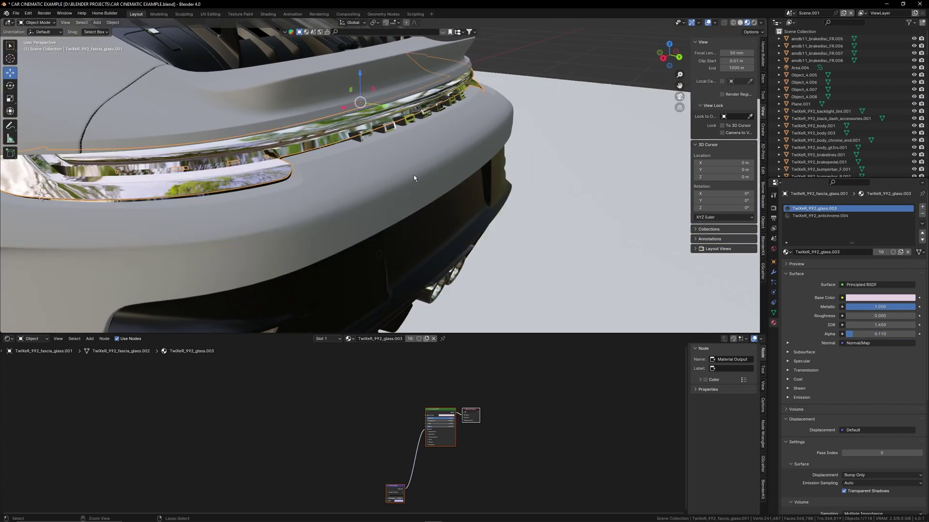
Select the inner rear light part TwiXeR_992_fascia_mid.001 and frame its chrome material's nodes.
{"action": "left_click", "coordinate": [309, 127]}
{"action": "middle_click_drag", "start_coordinate": [309, 127], "coordinate": [331, 121], "text": "shift"}
{"action": "scroll", "coordinate": [426, 443], "scroll_direction": "up", "scroll_amount": 5}
{"action": "middle_click_drag", "start_coordinate": [426, 443], "coordinate": [383, 415]}
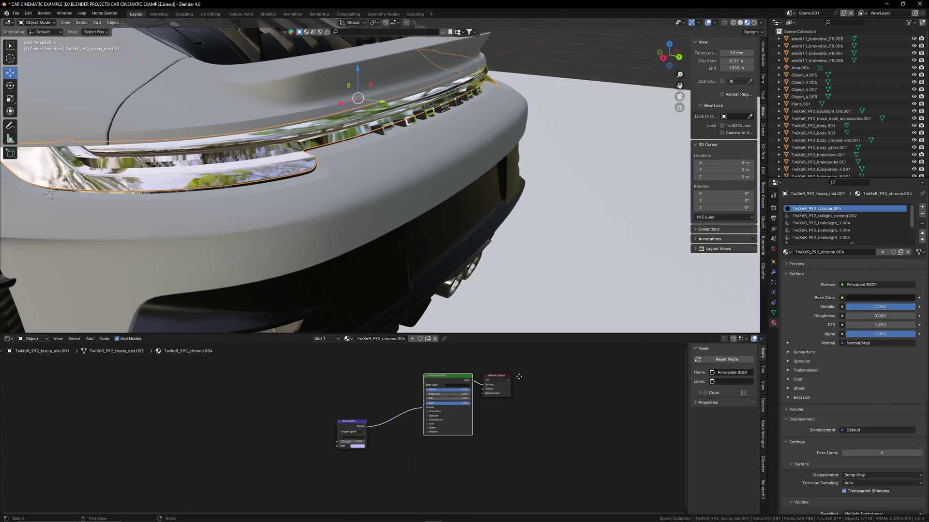
{"action": "middle_click_drag", "start_coordinate": [518, 376], "coordinate": [499, 380]}
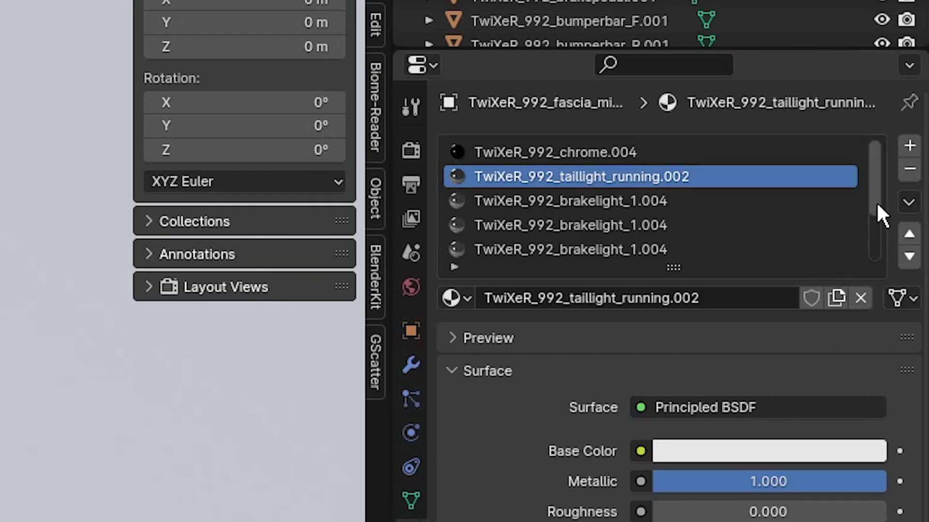
Look through the rear light's material slots, including the brakelight ones, and make TwiXeR_992_taillight_running.002 the active material.
{"action": "left_click_drag", "start_coordinate": [876, 204], "coordinate": [887, 153]}
{"action": "left_click", "coordinate": [676, 201]}
{"action": "left_click", "coordinate": [663, 185]}
{"action": "left_click_drag", "start_coordinate": [874, 203], "coordinate": [694, 184]}
{"action": "left_click", "coordinate": [653, 199]}
{"action": "left_click", "coordinate": [691, 177]}
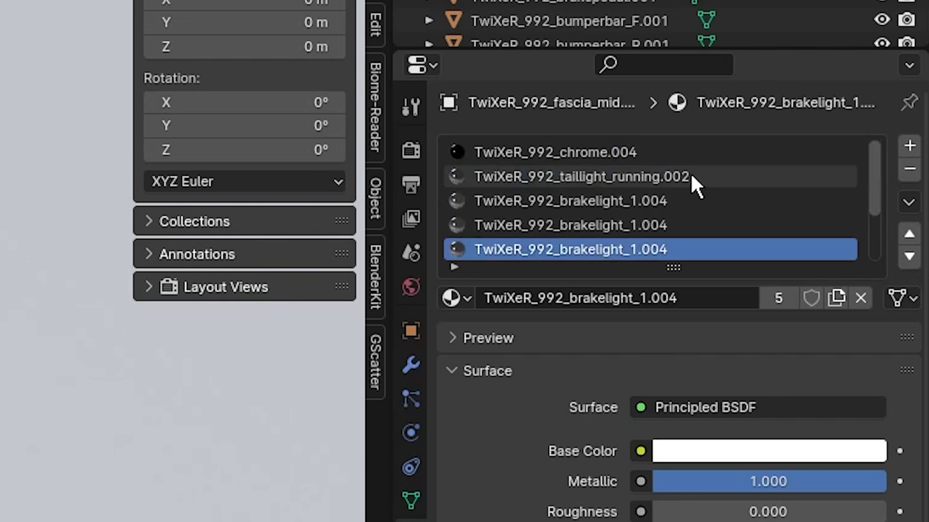
{"action": "left_click", "coordinate": [691, 178]}
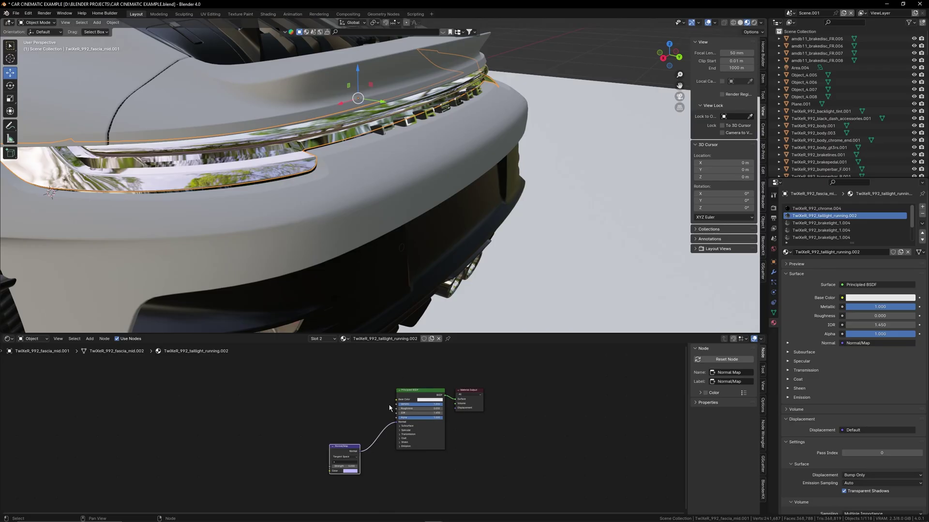
Replace the taillight_running.002 material's Normal Map and Principled BSDF nodes with an Emission shader linked to the output's Surface.
{"action": "left_click_drag", "start_coordinate": [313, 377], "coordinate": [440, 504]}
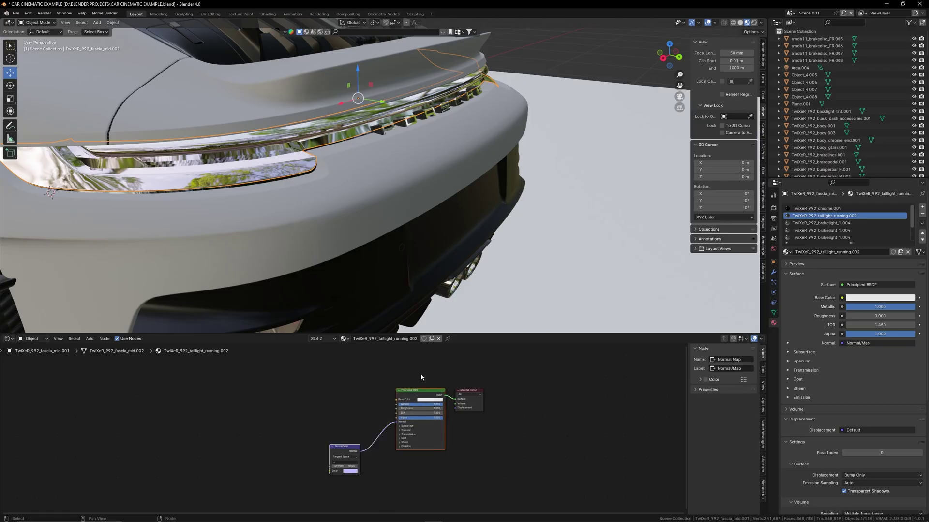
{"action": "key", "text": "x"}
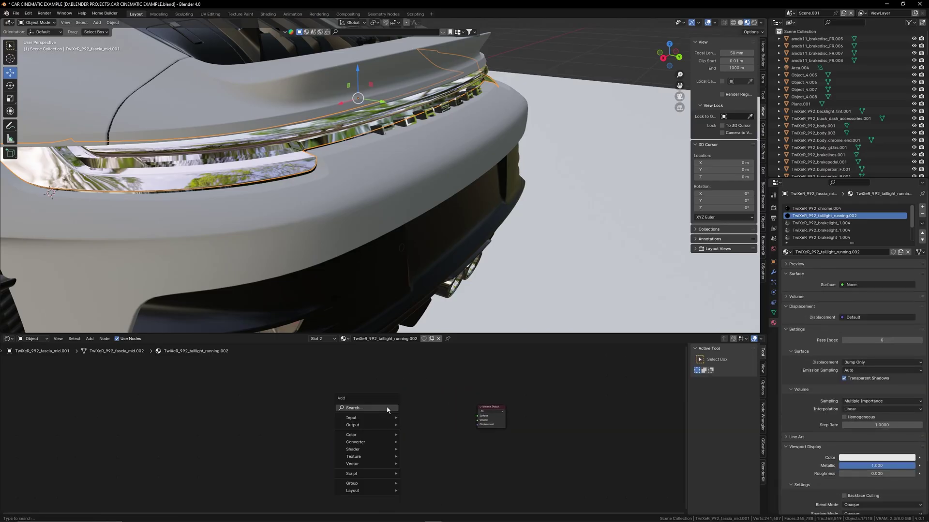
{"action": "left_click", "coordinate": [387, 408]}
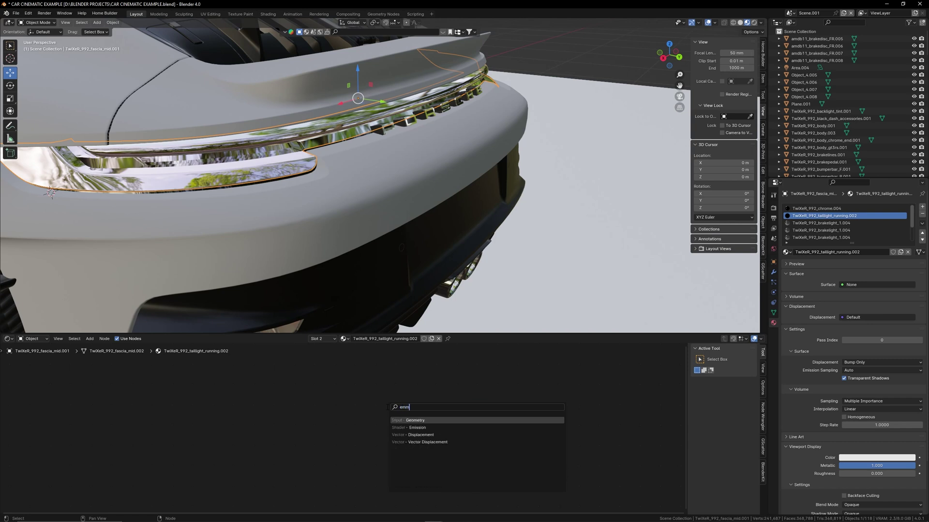
{"action": "middle_click_drag", "start_coordinate": [431, 274], "coordinate": [300, 274]}
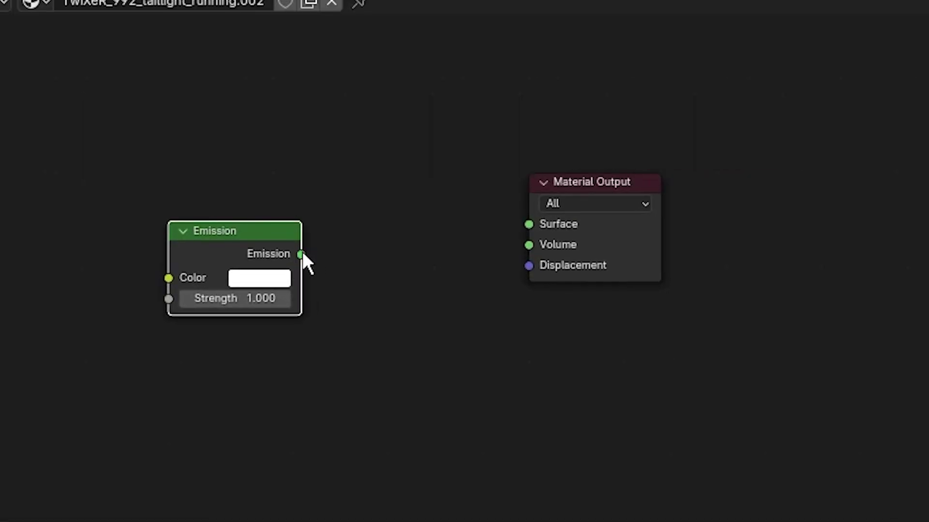
{"action": "left_click_drag", "start_coordinate": [300, 253], "coordinate": [532, 225]}
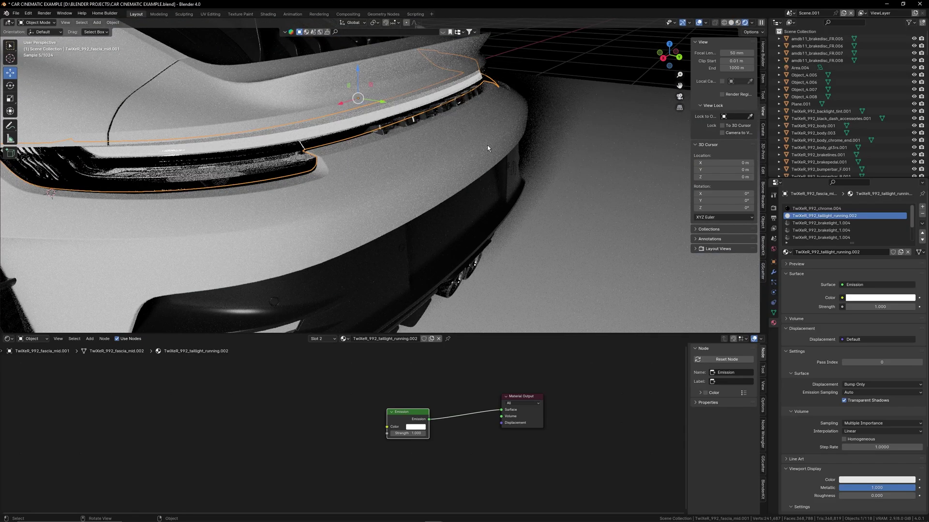
{"action": "middle_click_drag", "start_coordinate": [486, 145], "coordinate": [491, 146]}
{"action": "scroll", "coordinate": [492, 146], "scroll_direction": "down", "scroll_amount": 2}
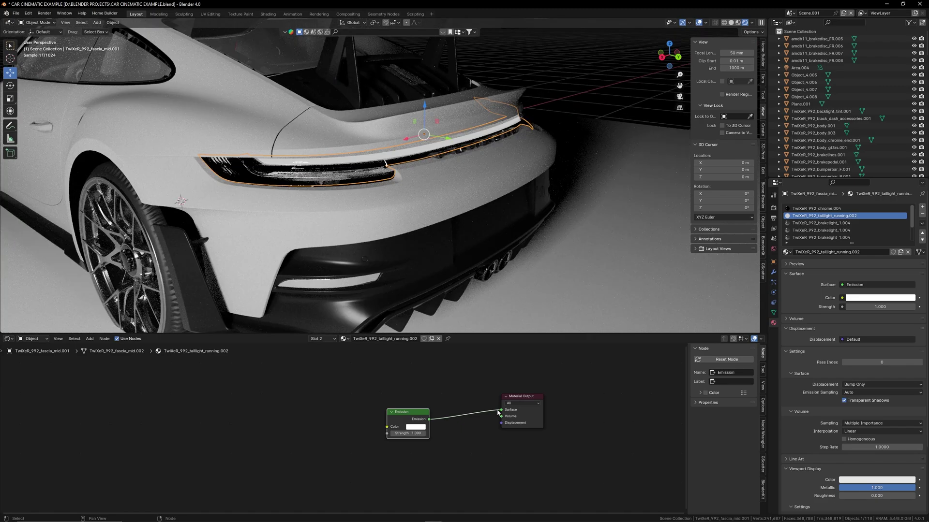
{"action": "left_click_drag", "start_coordinate": [499, 411], "coordinate": [465, 416]}
{"action": "key", "text": "ctrl+z"}
{"action": "key", "text": "ctrl+z"}
Make the rear light's emission color red and set its strength to 5.
{"action": "left_click", "coordinate": [415, 427]}
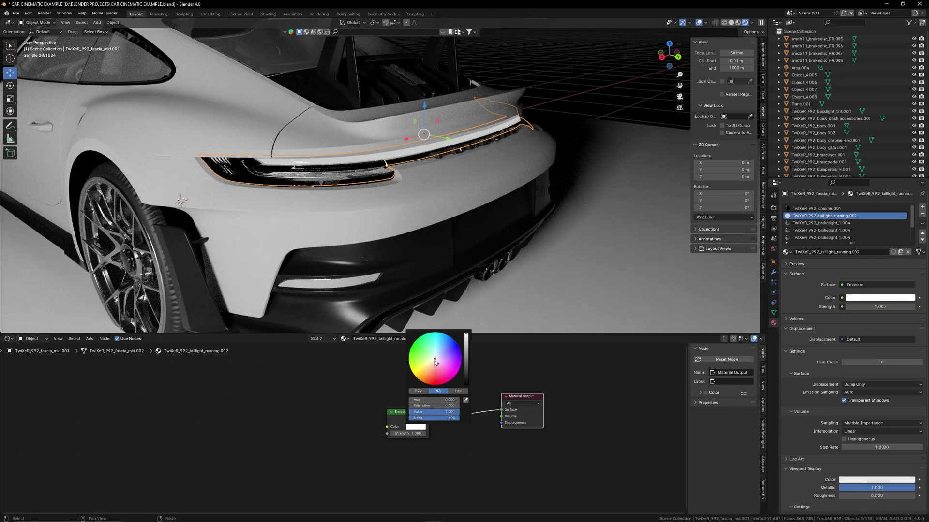
{"action": "left_click_drag", "start_coordinate": [435, 358], "coordinate": [447, 383]}
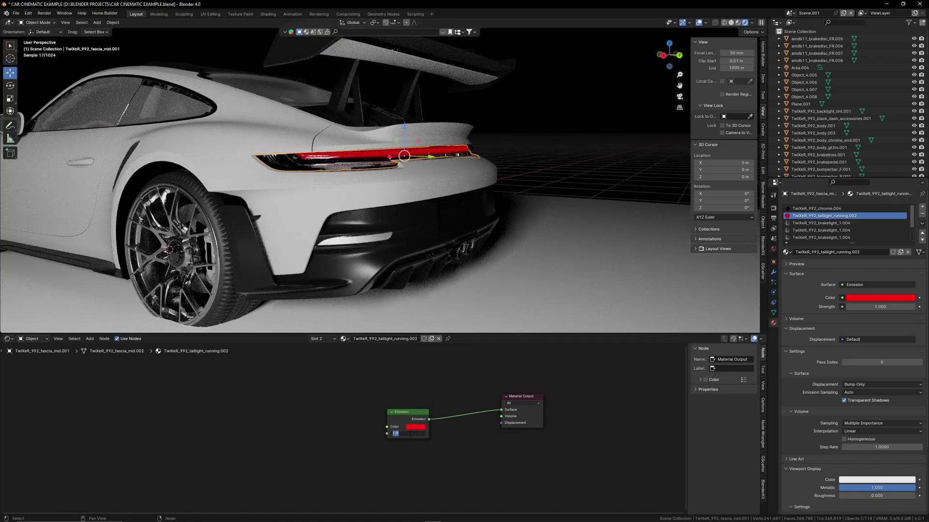
{"action": "left_click", "coordinate": [410, 432]}
{"action": "type", "text": "5"}
{"action": "key", "text": "Return"}
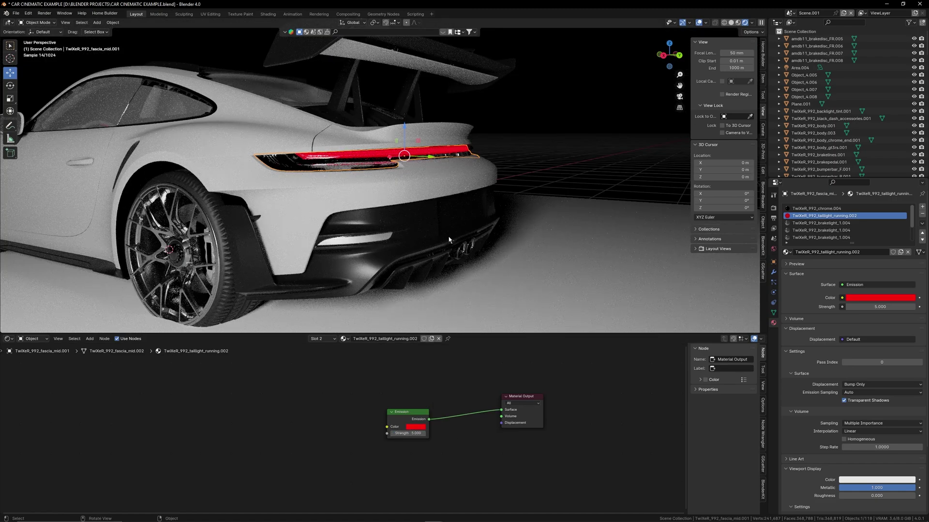
{"action": "middle_click_drag", "start_coordinate": [449, 239], "coordinate": [435, 181]}
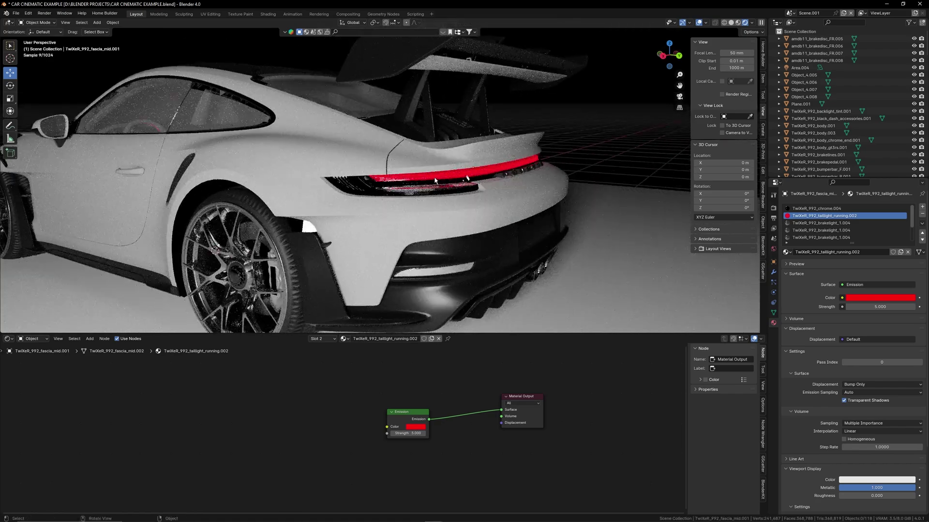
{"action": "scroll", "coordinate": [412, 183], "scroll_direction": "down", "scroll_amount": 2}
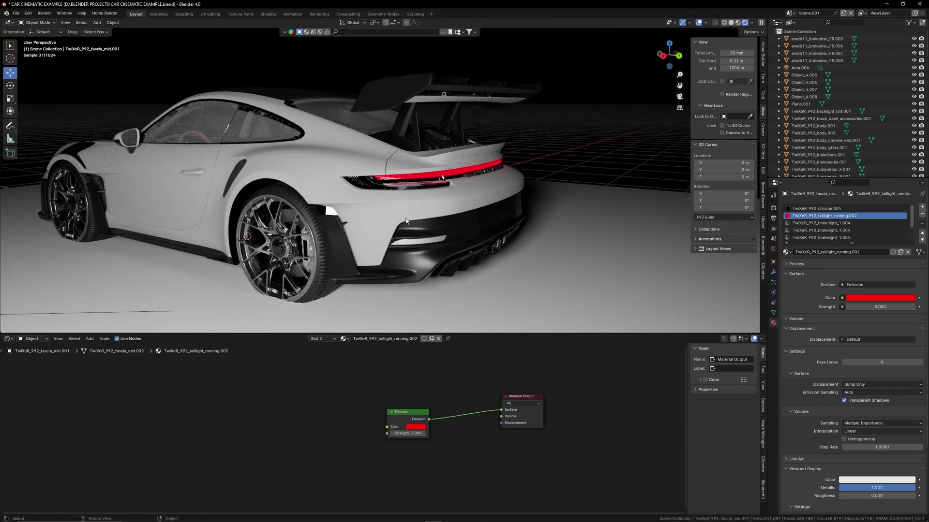
Select the car door and give its carPaint material a mint green base color with Metallic 1.000.
{"action": "left_click", "coordinate": [378, 319]}
{"action": "scroll", "coordinate": [396, 295], "scroll_direction": "down", "scroll_amount": 3}
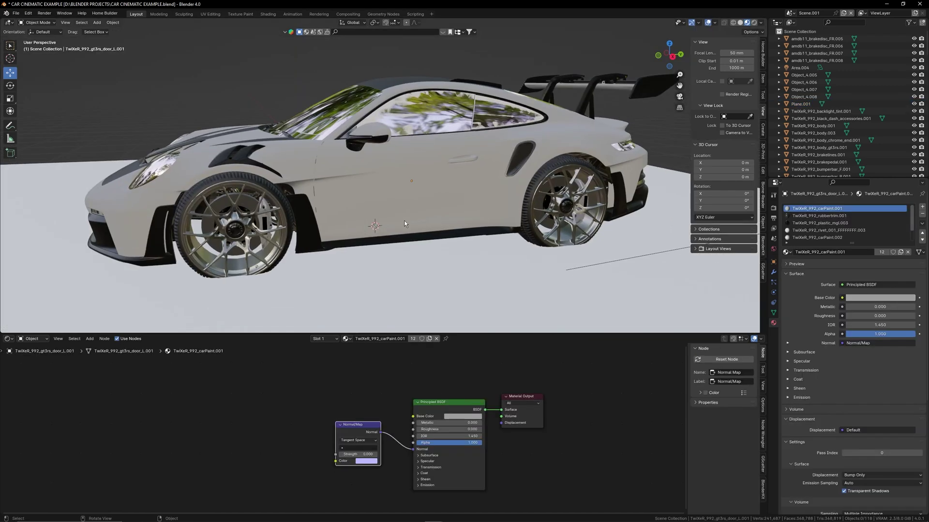
{"action": "scroll", "coordinate": [407, 214], "scroll_direction": "up", "scroll_amount": 3}
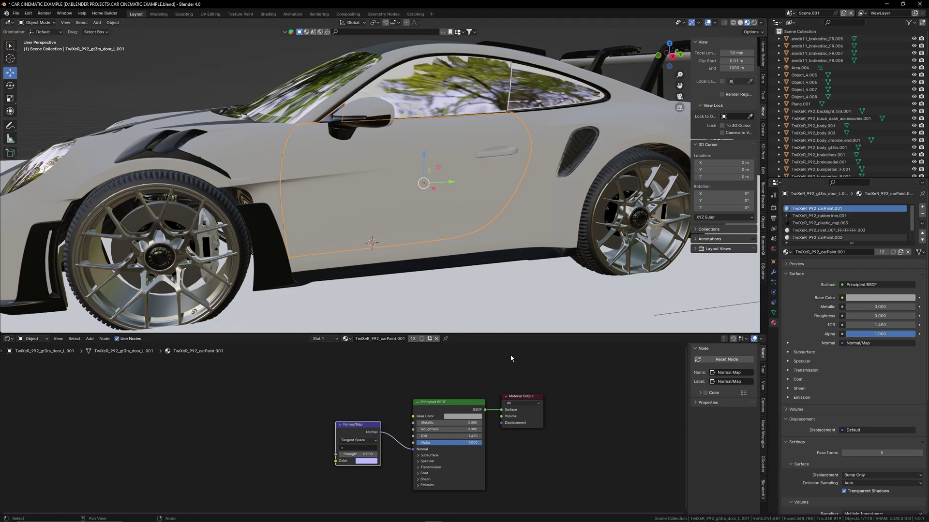
{"action": "left_click_drag", "start_coordinate": [436, 401], "coordinate": [415, 392]}
{"action": "left_click", "coordinate": [428, 394]}
{"action": "left_click", "coordinate": [454, 406]}
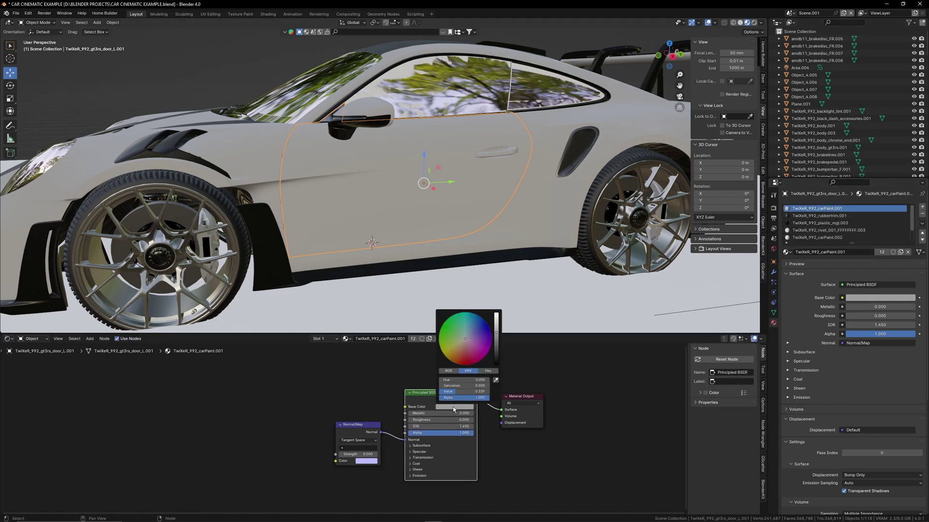
{"action": "left_click", "coordinate": [496, 320]}
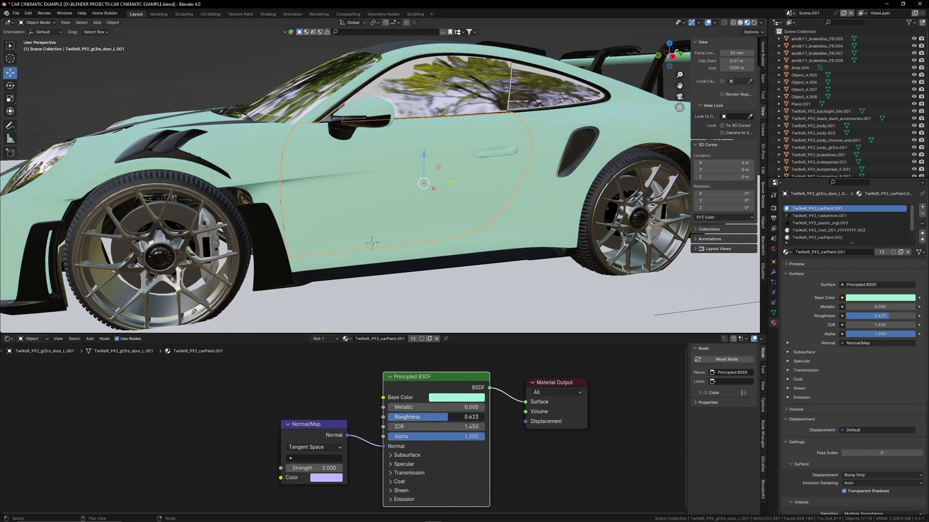
{"action": "mouse_move", "coordinate": [417, 408]}
{"action": "left_mouse_down"}
{"action": "mouse_move", "coordinate": [514, 408]}
{"action": "mouse_move", "coordinate": [460, 407]}
{"action": "mouse_move", "coordinate": [485, 407]}
{"action": "left_mouse_up"}
{"action": "scroll", "coordinate": [419, 286], "scroll_direction": "down", "scroll_amount": 3}
{"action": "middle_click_drag", "start_coordinate": [401, 290], "coordinate": [484, 297]}
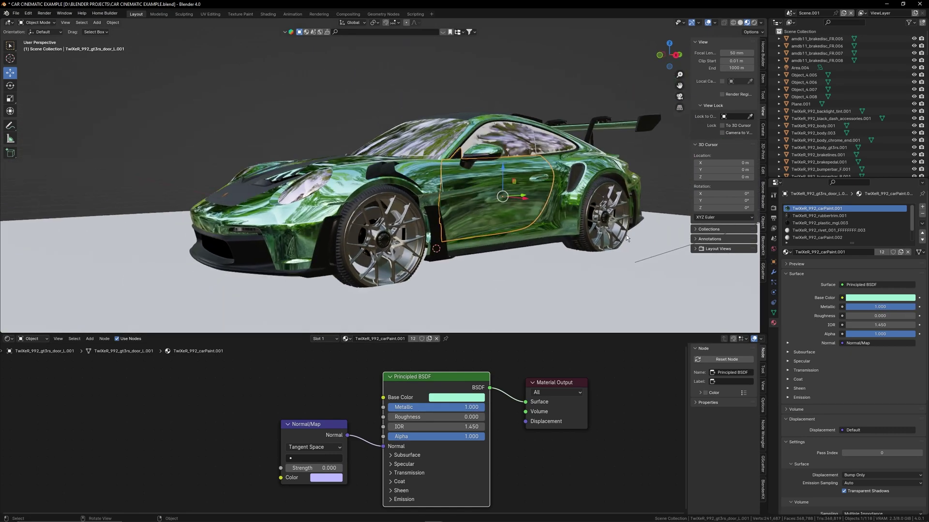
Switch to Rendered shading and change the car paint to a dusty pink base color with Metallic 0.864.
{"action": "left_click", "coordinate": [754, 23]}
{"action": "scroll", "coordinate": [546, 254], "scroll_direction": "up", "scroll_amount": 1}
{"action": "mouse_move", "coordinate": [546, 254]}
{"action": "middle_mouse_down"}
{"action": "mouse_move", "coordinate": [472, 261]}
{"action": "mouse_move", "coordinate": [385, 244]}
{"action": "middle_mouse_up"}
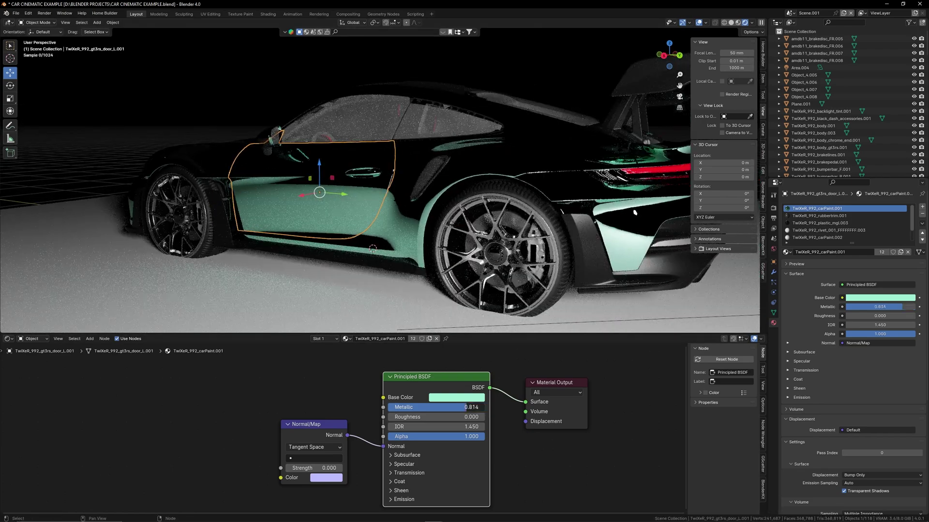
{"action": "left_click_drag", "start_coordinate": [466, 407], "coordinate": [509, 417]}
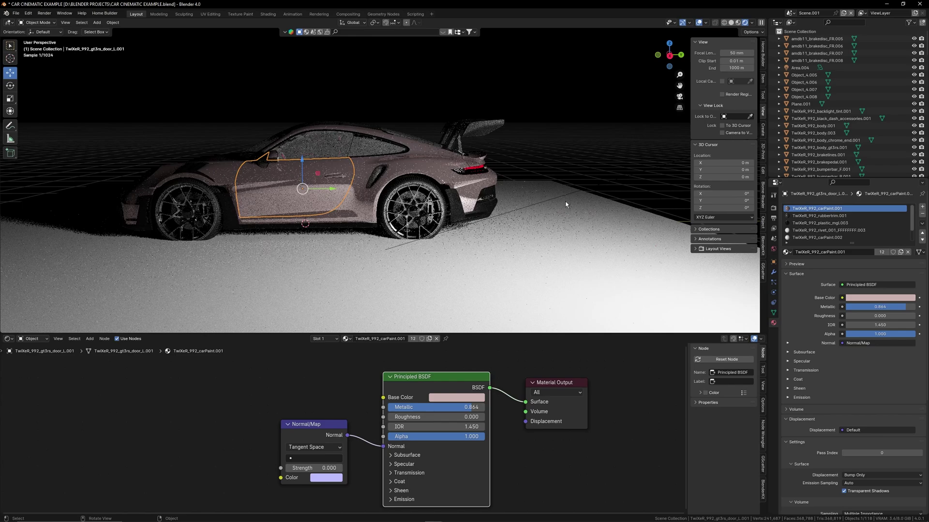
{"action": "middle_click_drag", "start_coordinate": [484, 232], "coordinate": [495, 214]}
{"action": "scroll", "coordinate": [511, 233], "scroll_direction": "up", "scroll_amount": 1}
{"action": "scroll", "coordinate": [469, 224], "scroll_direction": "up", "scroll_amount": 1}
{"action": "mouse_move", "coordinate": [472, 303]}
{"action": "left_mouse_down"}
{"action": "mouse_move", "coordinate": [472, 316]}
{"action": "mouse_move", "coordinate": [472, 307]}
{"action": "left_mouse_up"}
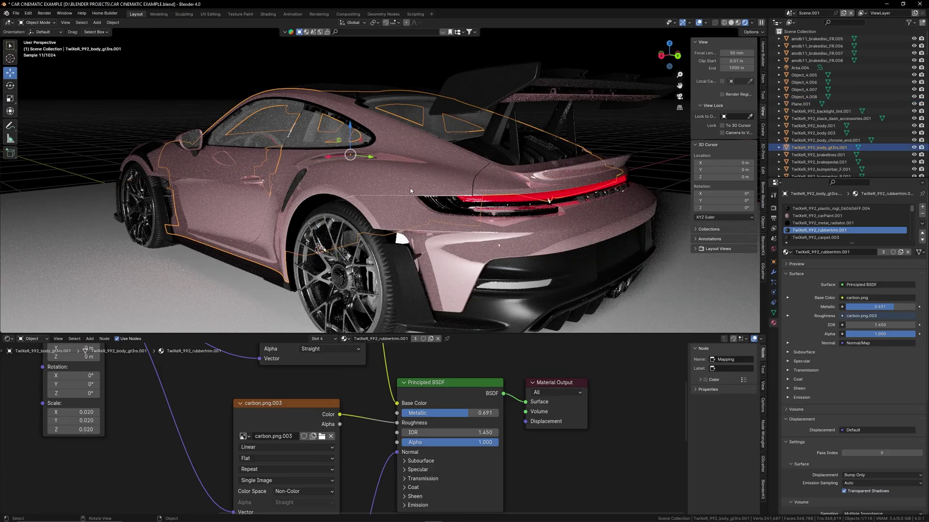
{"action": "middle_click_drag", "start_coordinate": [428, 192], "coordinate": [468, 181]}
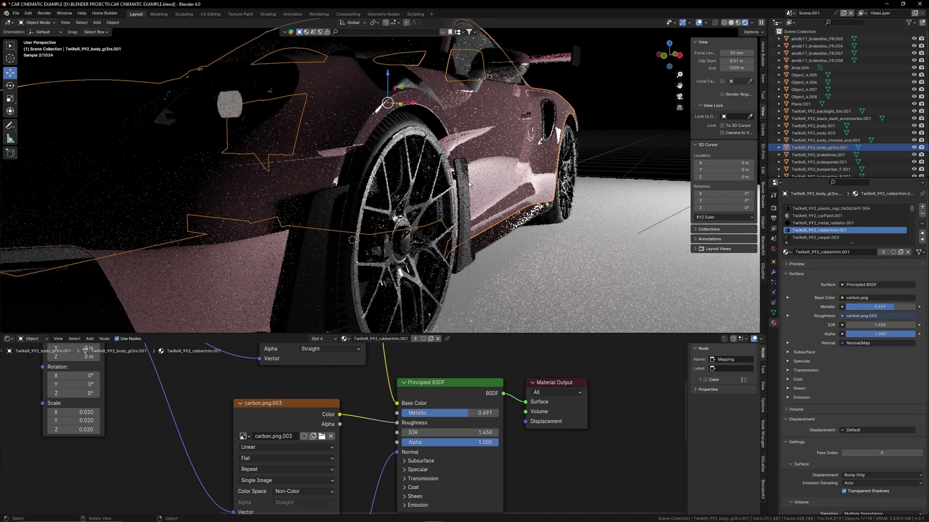
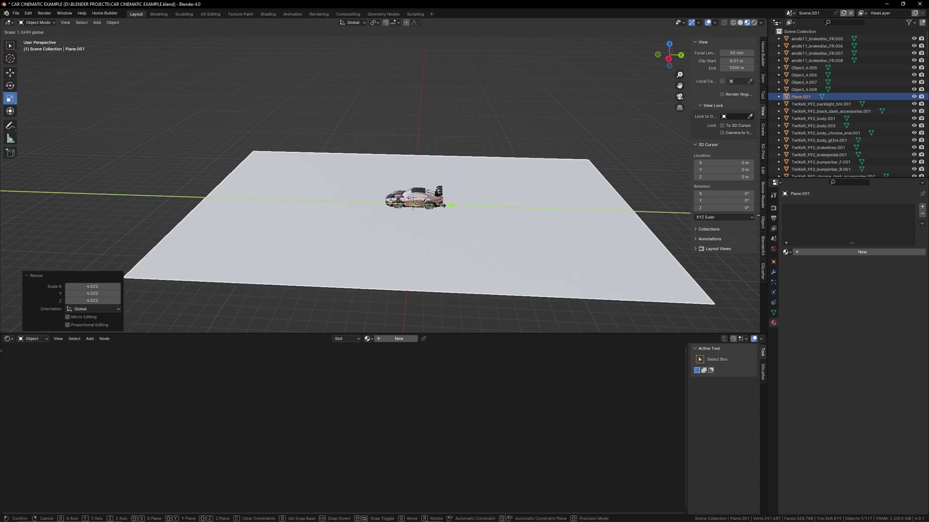
Undo the floor plane's last scaling and extrude its back and two side edges about 10.25 m up along Z.
{"action": "key", "text": "ctrl+z"}
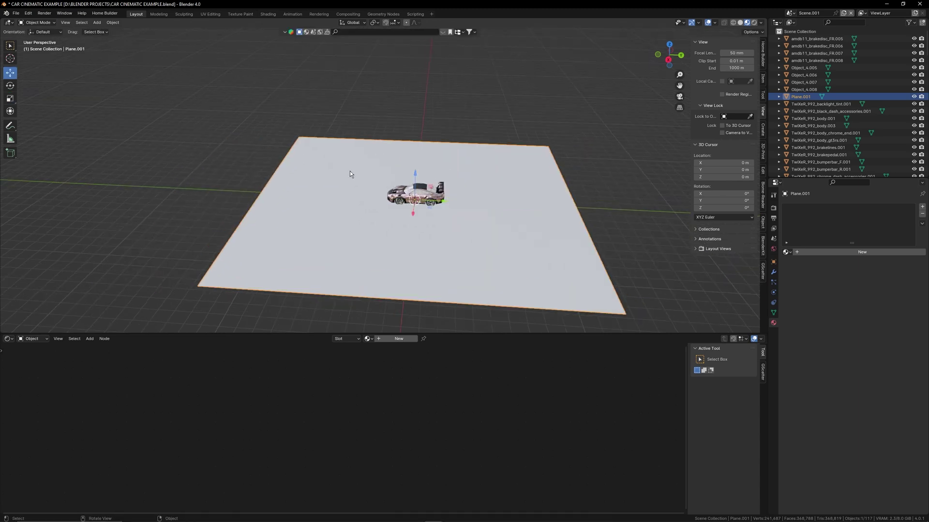
{"action": "key", "text": "Tab"}
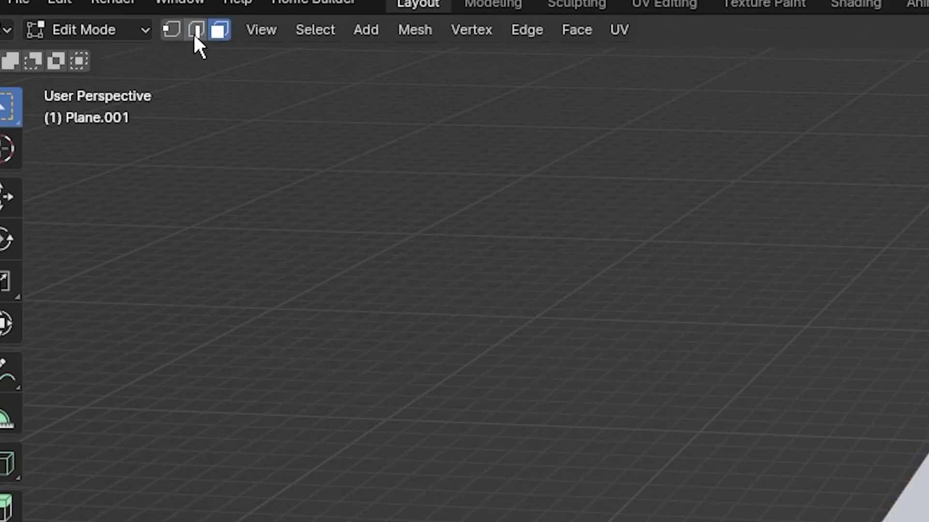
{"action": "left_click", "coordinate": [70, 23]}
{"action": "middle_click_drag", "start_coordinate": [556, 141], "coordinate": [483, 140]}
{"action": "scroll", "coordinate": [506, 140], "scroll_direction": "up", "scroll_amount": 3}
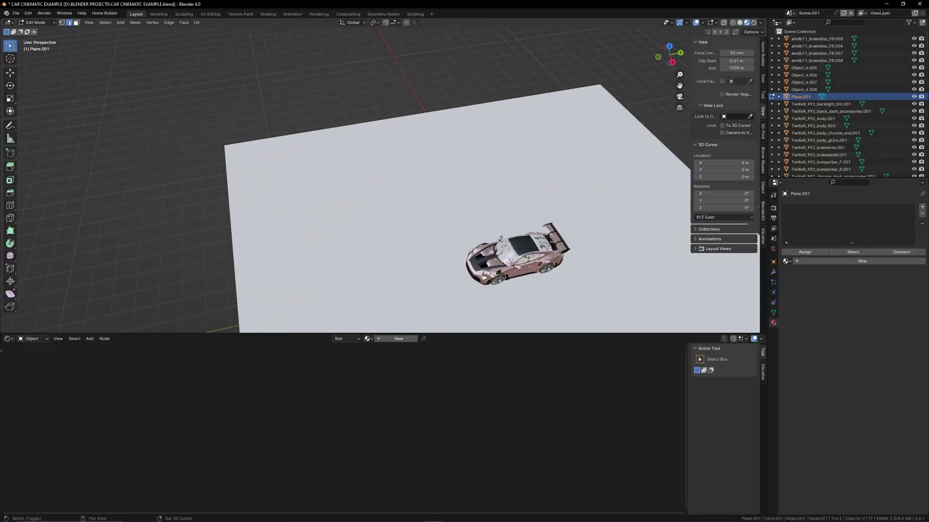
{"action": "middle_click_drag", "start_coordinate": [536, 213], "coordinate": [483, 168], "text": "shift"}
{"action": "scroll", "coordinate": [482, 168], "scroll_direction": "down", "scroll_amount": 3}
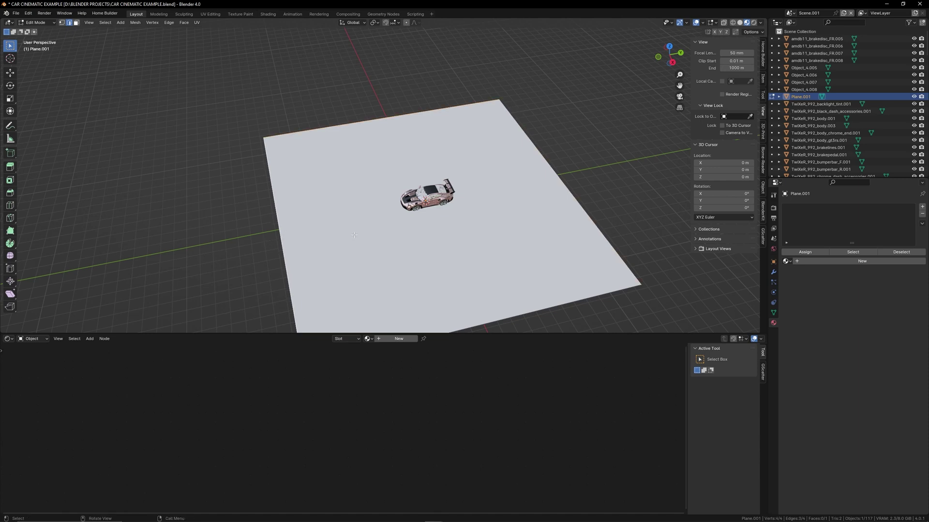
{"action": "key", "text": "e"}
{"action": "key", "text": "z"}
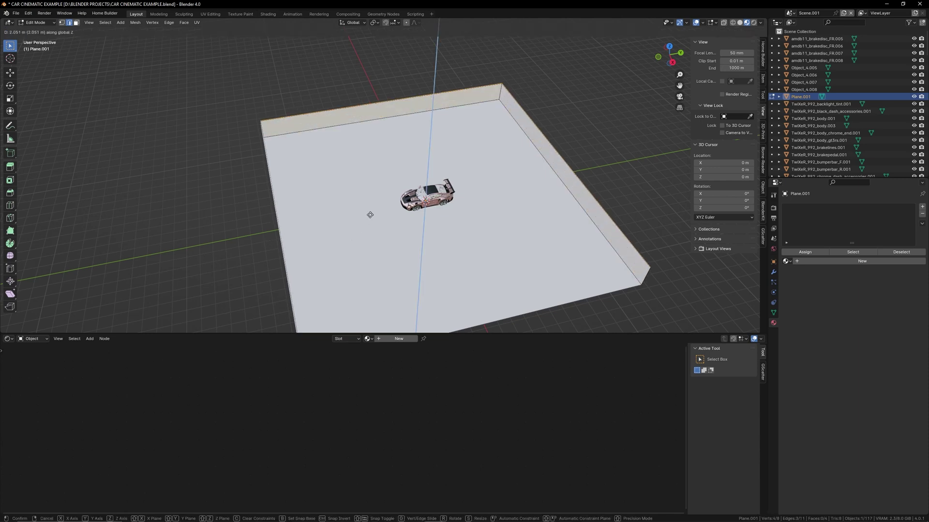
{"action": "left_click", "coordinate": [410, 145]}
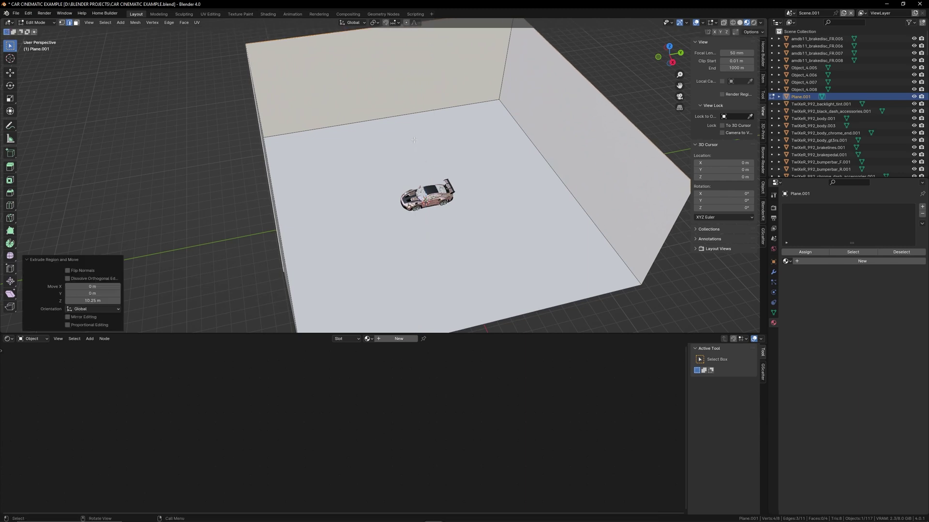
Bevel the three edges where the walls meet the floor with 31 segments and a width of about 0.22 m.
{"action": "middle_click_drag", "start_coordinate": [411, 145], "coordinate": [267, 139]}
{"action": "left_click", "coordinate": [267, 138]}
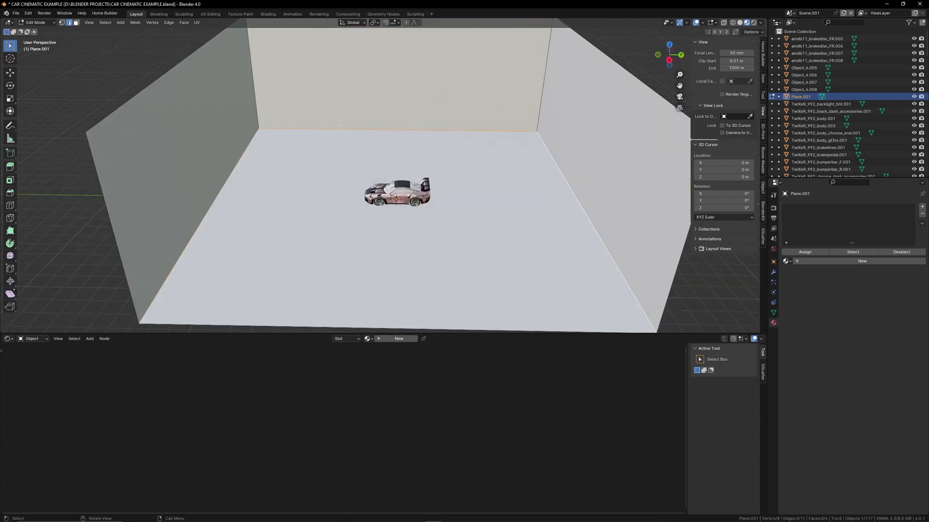
{"action": "scroll", "coordinate": [339, 125], "scroll_direction": "up", "scroll_amount": 1}
{"action": "scroll", "coordinate": [325, 130], "scroll_direction": "down", "scroll_amount": 1}
{"action": "key", "text": "ctrl+b"}
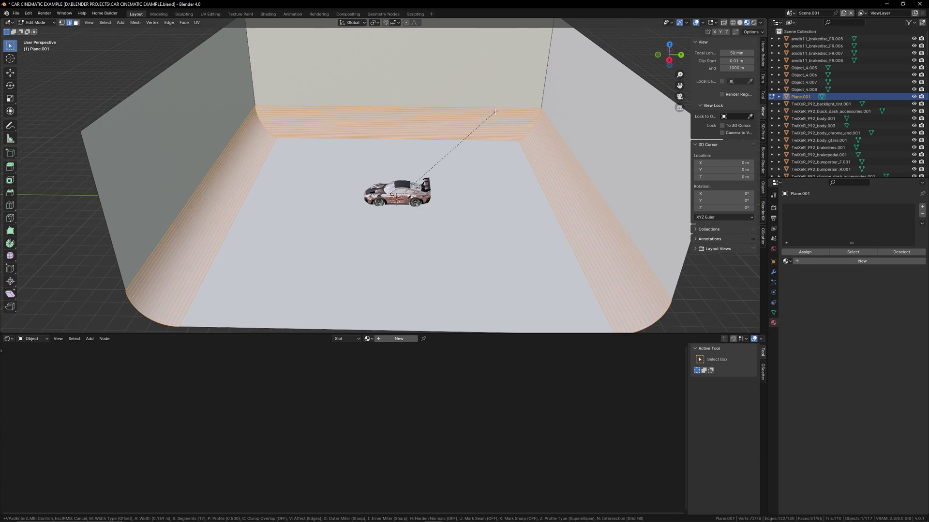
{"action": "scroll", "coordinate": [499, 120], "scroll_direction": "down", "scroll_amount": 6}
{"action": "scroll", "coordinate": [506, 110], "scroll_direction": "up", "scroll_amount": 3}
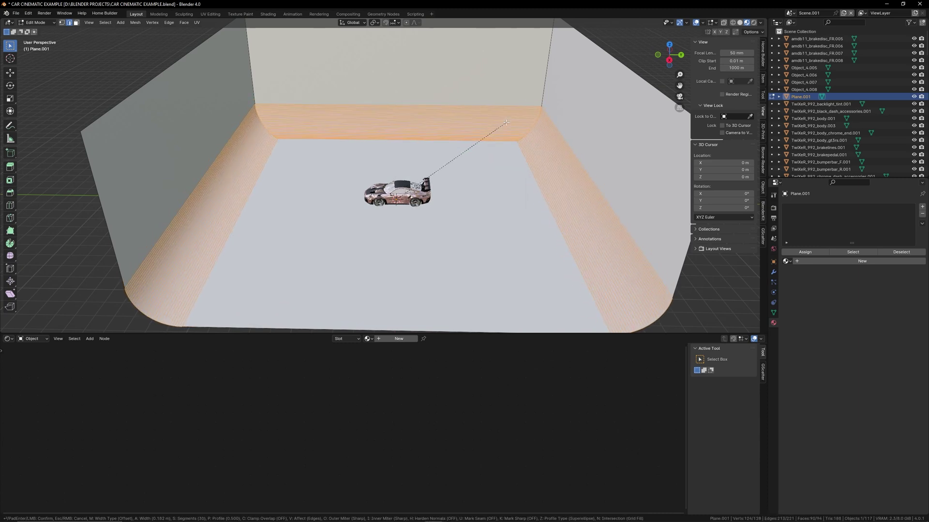
{"action": "scroll", "coordinate": [502, 128], "scroll_direction": "up", "scroll_amount": 1}
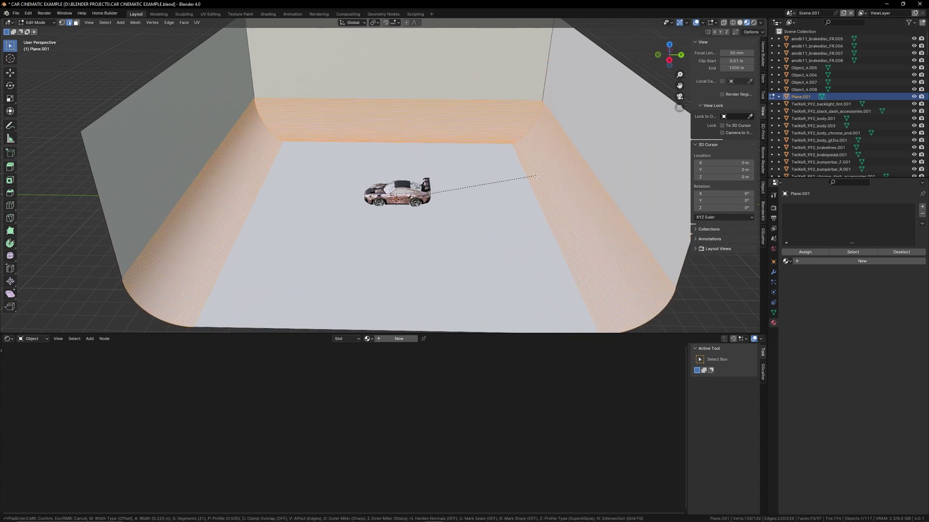
{"action": "scroll", "coordinate": [532, 176], "scroll_direction": "down", "scroll_amount": 1}
{"action": "left_click", "coordinate": [527, 178]}
{"action": "middle_click_drag", "start_coordinate": [527, 178], "coordinate": [483, 215]}
{"action": "key", "text": "Tab"}
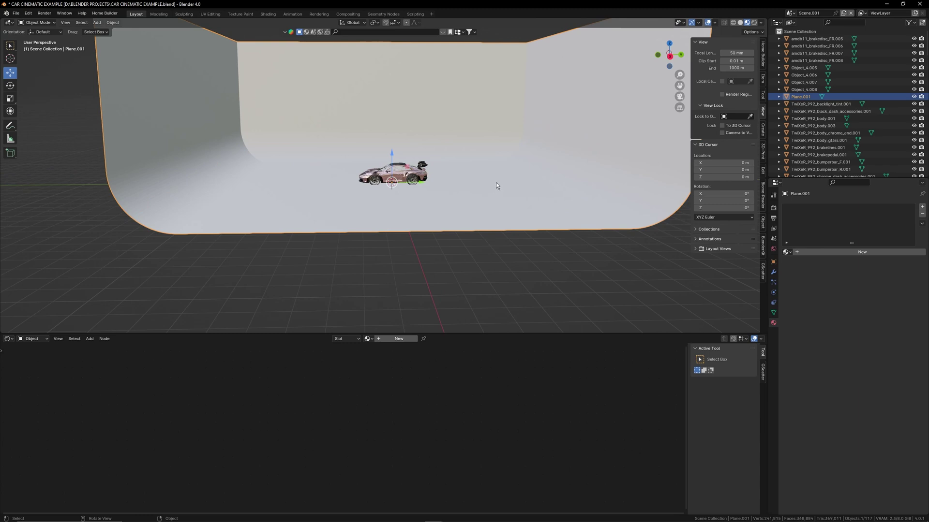
Shade the backdrop plane smooth and give it a new material.
{"action": "right_click", "coordinate": [493, 170]}
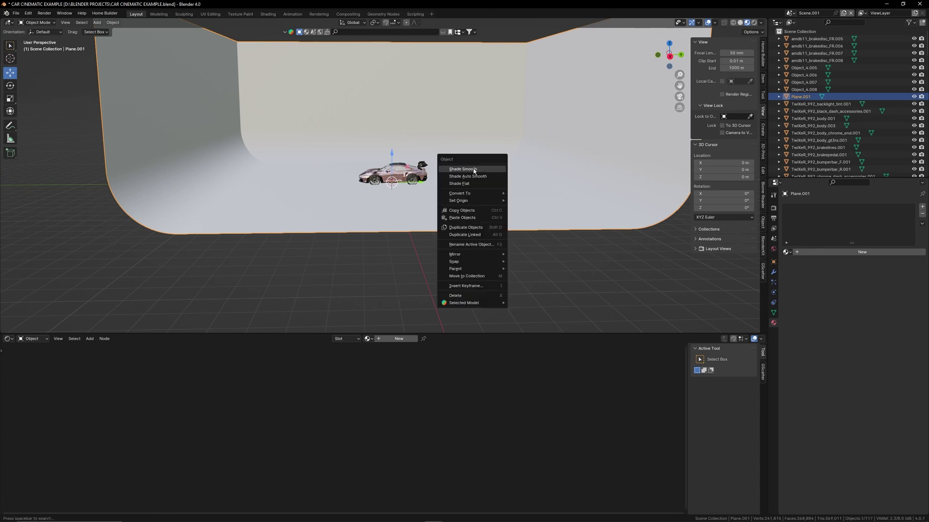
{"action": "left_click", "coordinate": [473, 169]}
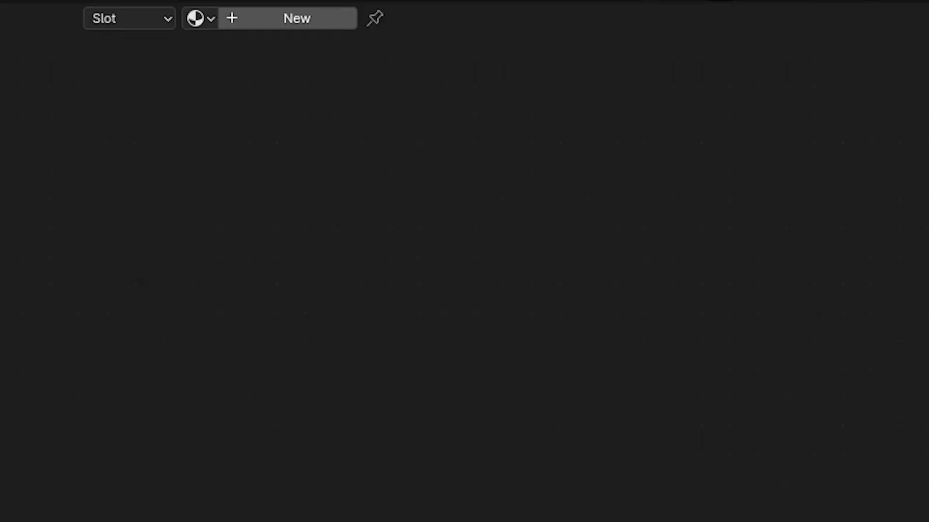
{"action": "left_click", "coordinate": [277, 22]}
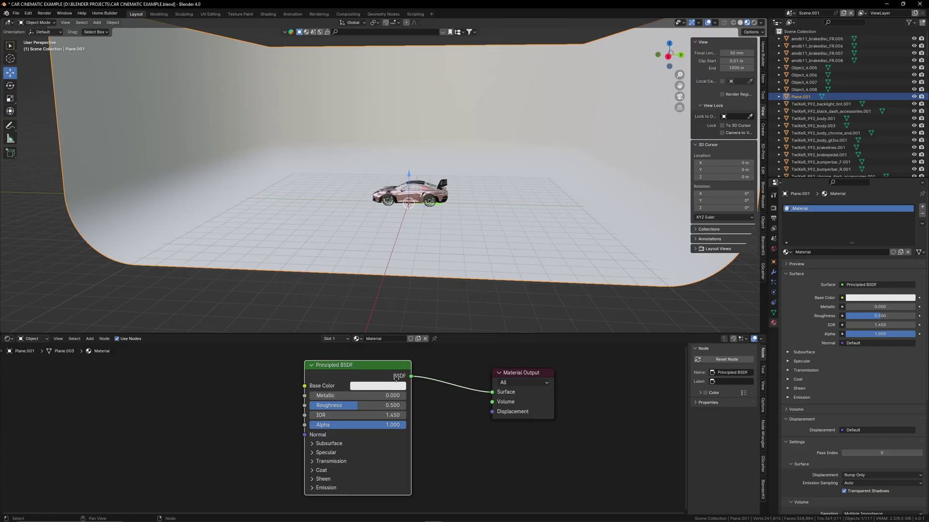
Set the backdrop material's base color to a slightly darker light grey and its roughness to 0.855.
{"action": "middle_click_drag", "start_coordinate": [396, 378], "coordinate": [424, 348]}
{"action": "left_click", "coordinate": [420, 355]}
{"action": "mouse_move", "coordinate": [468, 232]}
{"action": "left_mouse_down"}
{"action": "mouse_move", "coordinate": [467, 292]}
{"action": "mouse_move", "coordinate": [467, 232]}
{"action": "left_mouse_up"}
{"action": "left_click_drag", "start_coordinate": [368, 375], "coordinate": [394, 375]}
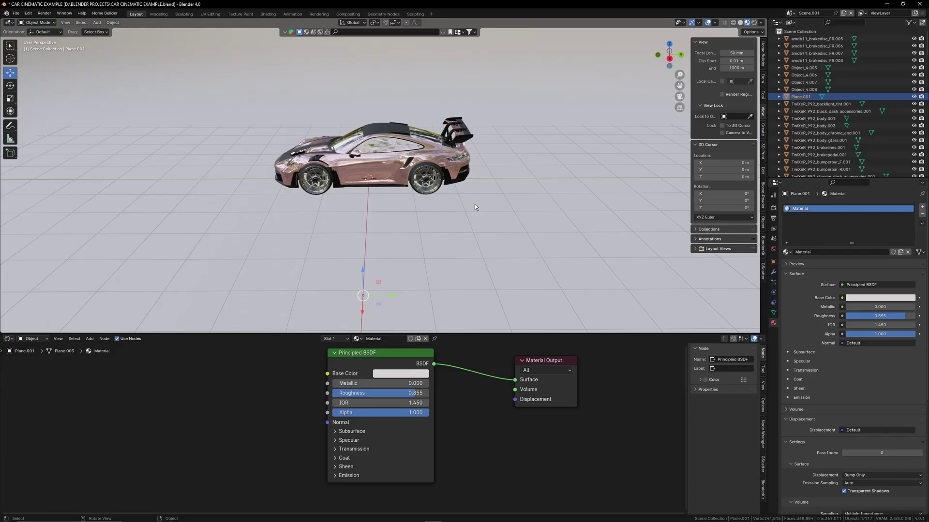
Add an area light, place it raised behind the car's rear, rotate it to face the car and scale it to 1.17 m.
{"action": "middle_click_drag", "start_coordinate": [488, 220], "coordinate": [440, 215]}
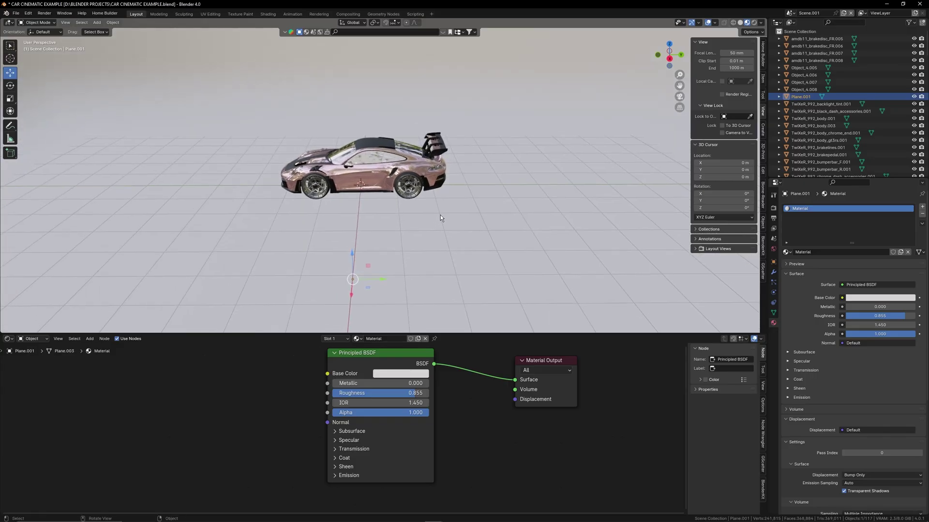
{"action": "key", "text": "shift+a"}
{"action": "mouse_move", "coordinate": [440, 216]}
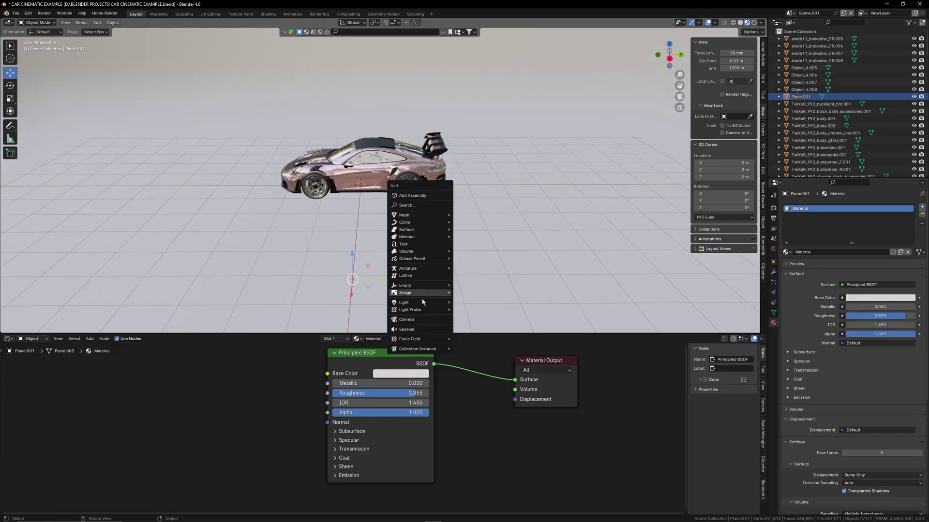
{"action": "mouse_move", "coordinate": [426, 305]}
{"action": "left_click", "coordinate": [476, 326]}
{"action": "scroll", "coordinate": [428, 226], "scroll_direction": "down", "scroll_amount": 1}
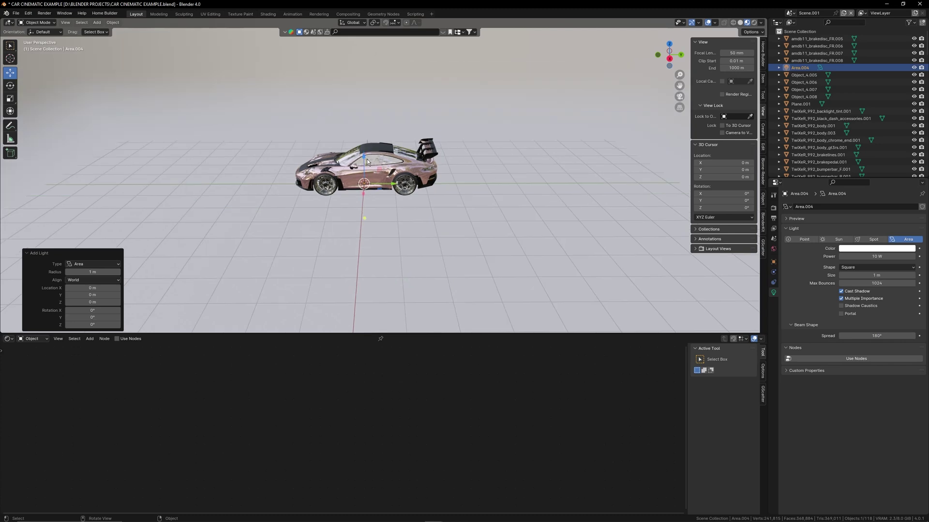
{"action": "left_click_drag", "start_coordinate": [364, 158], "coordinate": [368, 119]}
{"action": "left_click_drag", "start_coordinate": [392, 144], "coordinate": [448, 199]}
{"action": "left_click", "coordinate": [460, 204]}
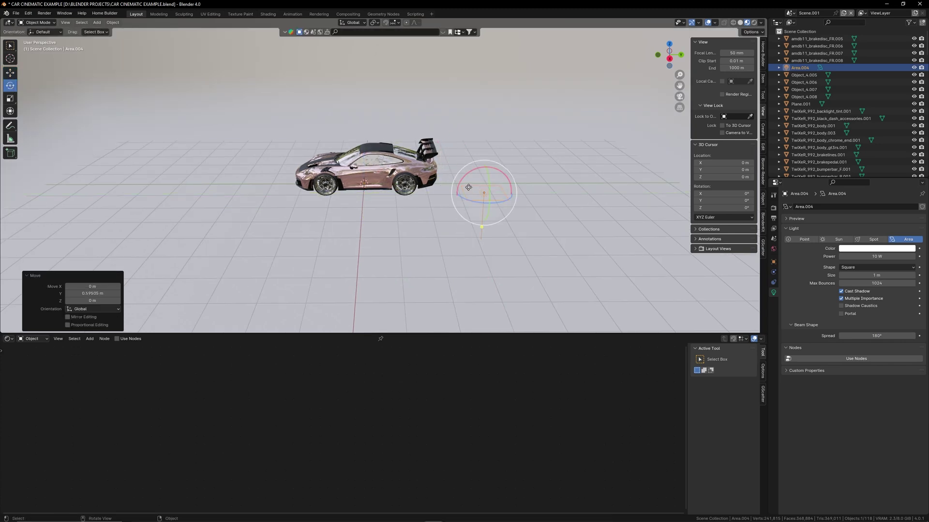
Set the rear area light's power to 400 W.
{"action": "left_click", "coordinate": [871, 256]}
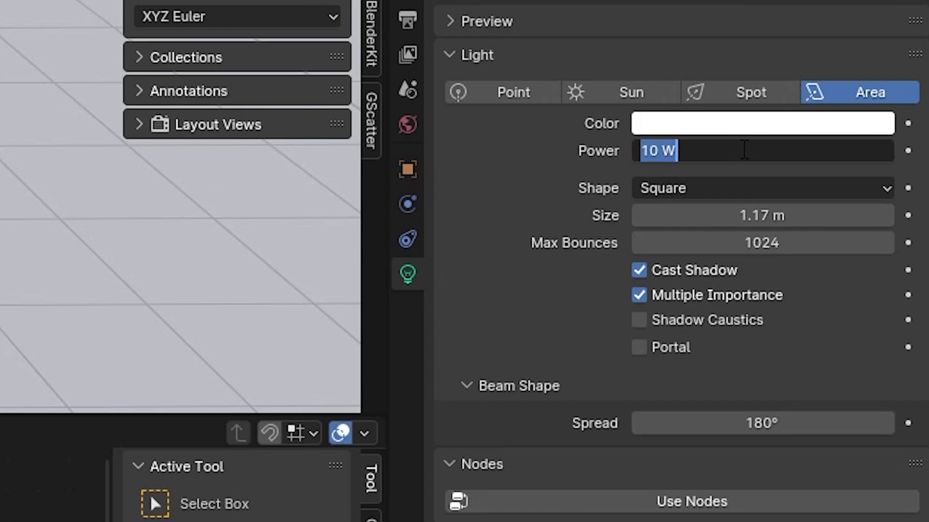
{"action": "type", "text": "400"}
{"action": "key", "text": "Return"}
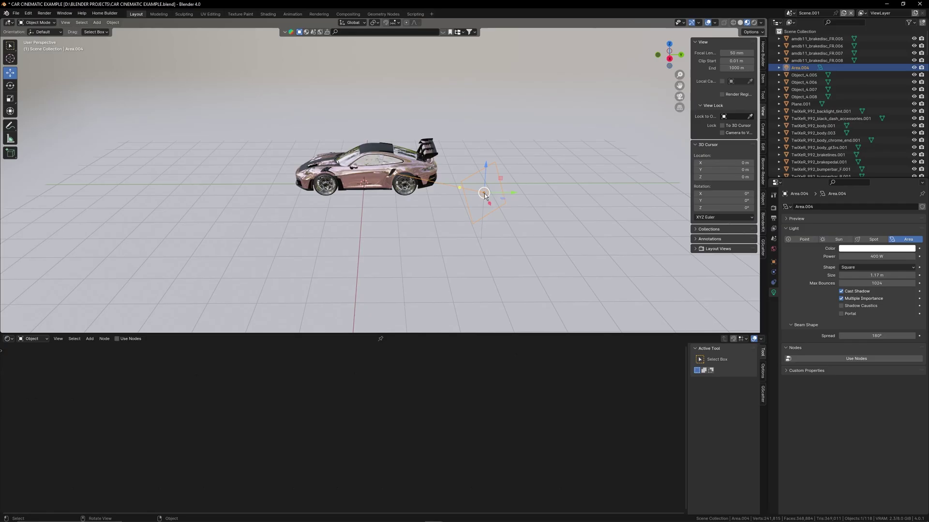
Duplicate the rear area light along Y to the front of the car and rotate the copy to face the car.
{"action": "key", "text": "shift+d"}
{"action": "key", "text": "y"}
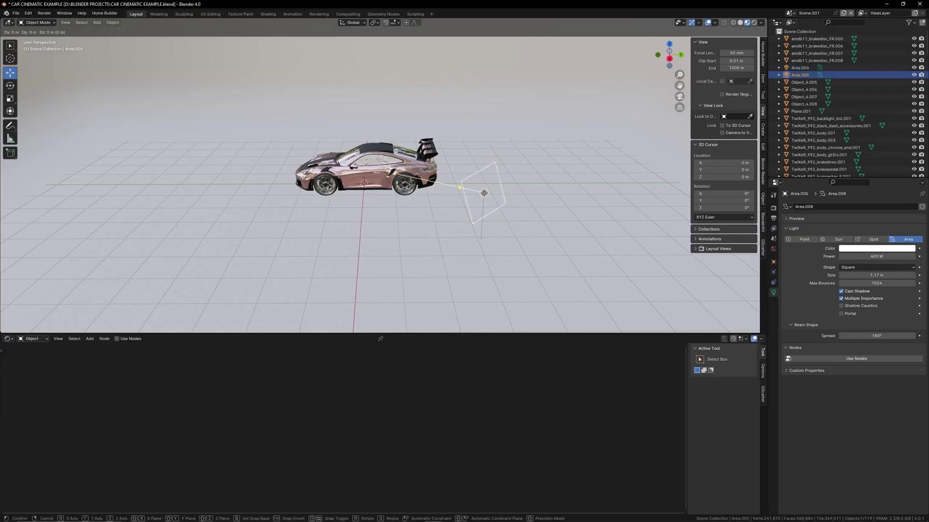
{"action": "left_click", "coordinate": [362, 177]}
{"action": "left_click_drag", "start_coordinate": [359, 173], "coordinate": [246, 248]}
{"action": "key", "text": "shift+space"}
{"action": "key", "text": "r"}
{"action": "left_click", "coordinate": [10, 73]}
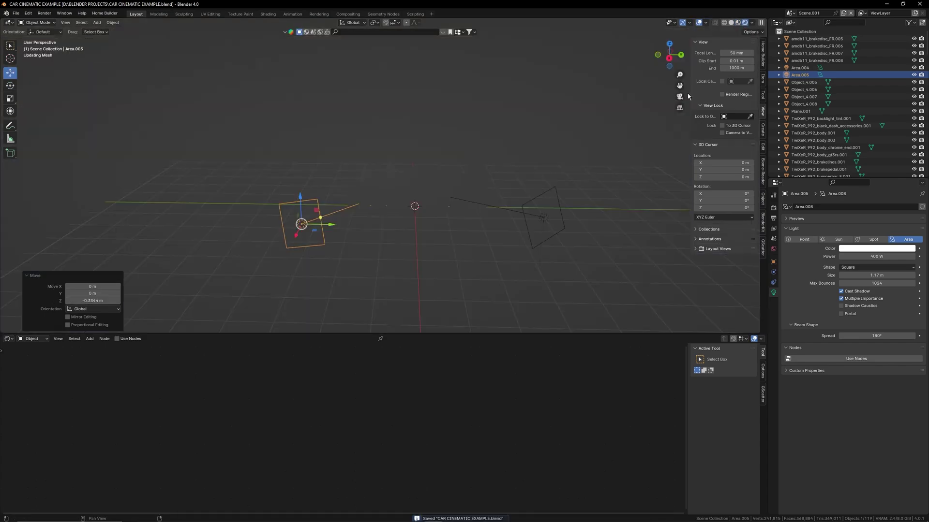
Move the front area light slightly farther from the car's nose along Y.
{"action": "middle_click_drag", "start_coordinate": [428, 194], "coordinate": [429, 192], "text": "shift"}
{"action": "left_click", "coordinate": [306, 204]}
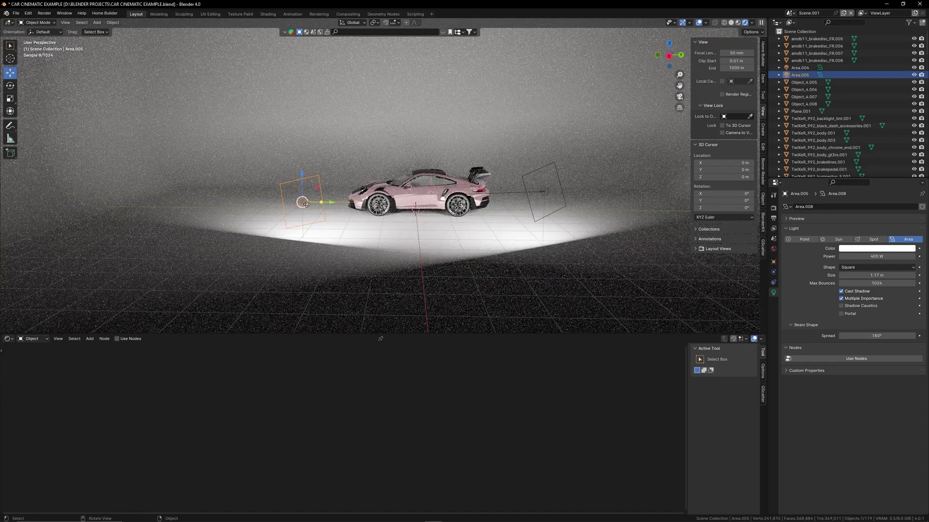
{"action": "mouse_move", "coordinate": [329, 201]}
{"action": "left_mouse_down"}
{"action": "mouse_move", "coordinate": [273, 213]}
{"action": "mouse_move", "coordinate": [317, 213]}
{"action": "left_mouse_up"}
Duplicate the front area light and place the copy high above the car's rear, aimed down at the body.
{"action": "mouse_move", "coordinate": [336, 224]}
{"action": "middle_mouse_down"}
{"action": "mouse_move", "coordinate": [398, 234]}
{"action": "mouse_move", "coordinate": [336, 224]}
{"action": "middle_mouse_up"}
{"action": "scroll", "coordinate": [290, 208], "scroll_direction": "up", "scroll_amount": 2}
{"action": "key", "text": "shift+d"}
{"action": "key", "text": "x"}
{"action": "left_click", "coordinate": [321, 114]}
{"action": "left_click_drag", "start_coordinate": [346, 115], "coordinate": [431, 116]}
{"action": "middle_click_drag", "start_coordinate": [420, 89], "coordinate": [407, 123]}
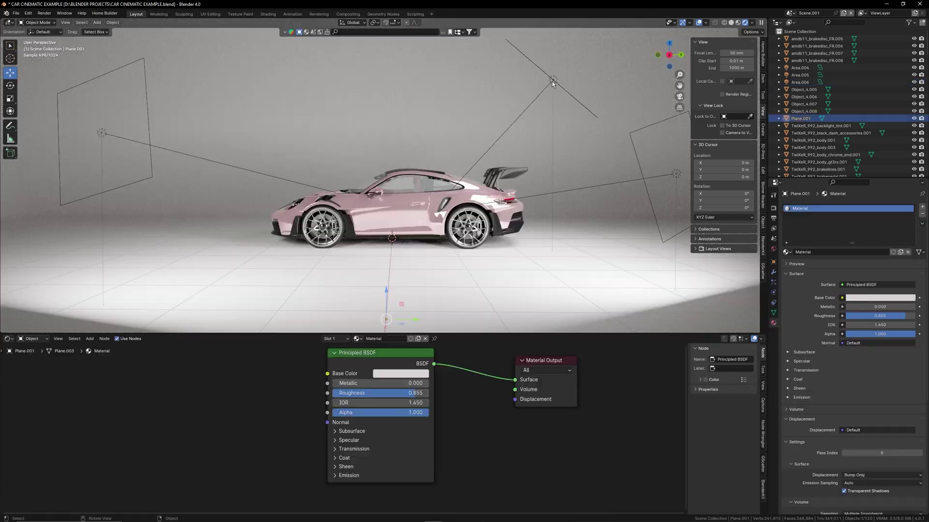
Inspect the area lights, hiding the front and rear ones to compare the lighting on the car and showing them again.
{"action": "left_click", "coordinate": [553, 81]}
{"action": "left_click", "coordinate": [102, 133]}
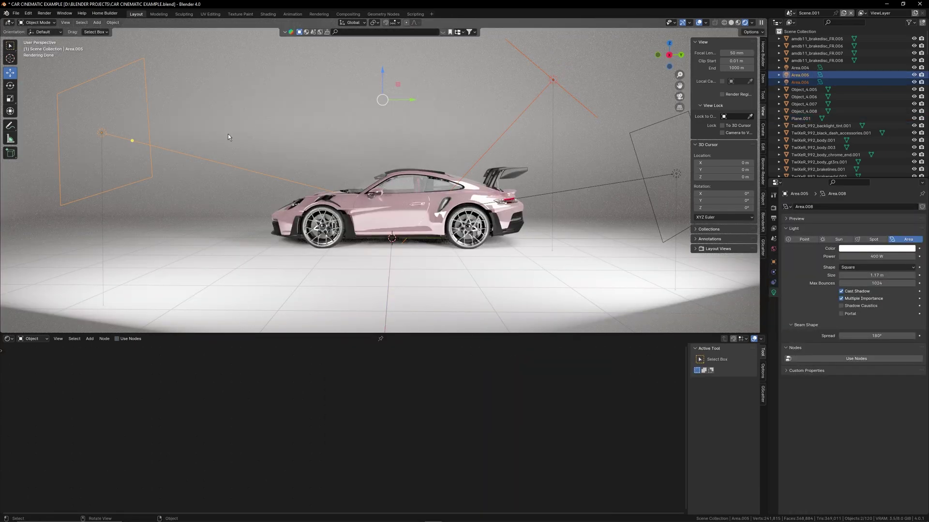
{"action": "left_click", "coordinate": [562, 85]}
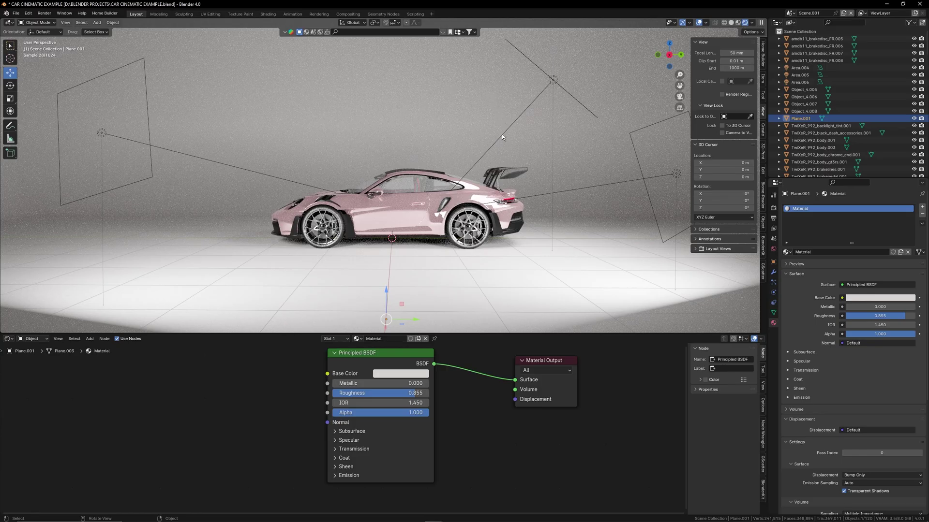
{"action": "middle_click_drag", "start_coordinate": [434, 224], "coordinate": [493, 216]}
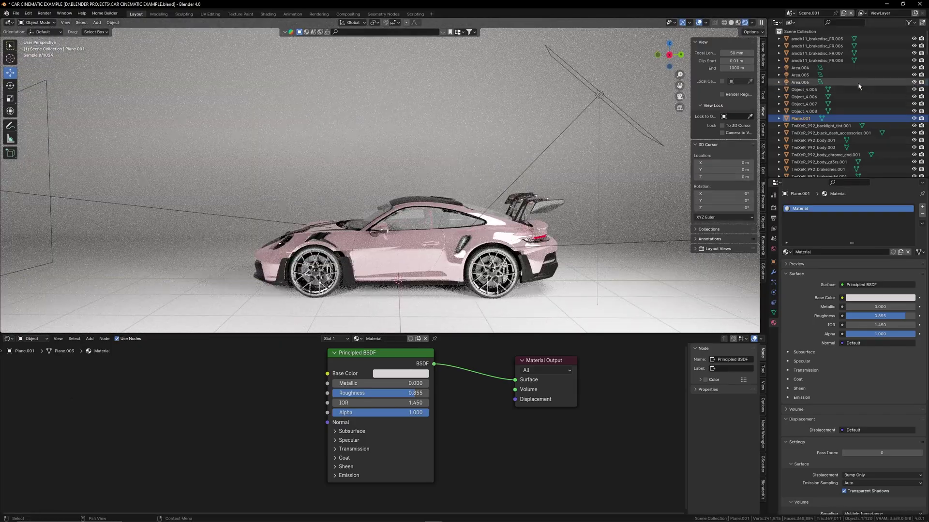
{"action": "left_click", "coordinate": [883, 82]}
{"action": "left_click", "coordinate": [889, 75]}
{"action": "left_click_drag", "start_coordinate": [913, 67], "coordinate": [913, 75]}
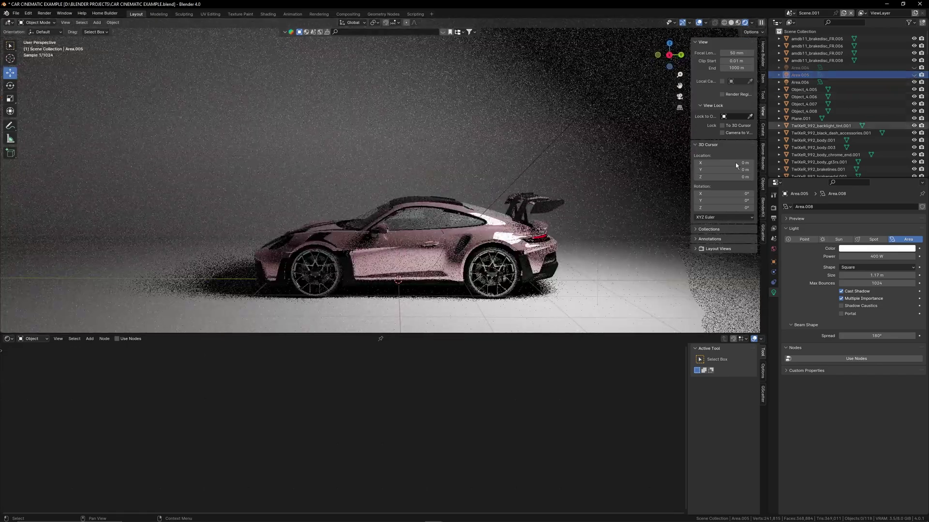
{"action": "scroll", "coordinate": [543, 235], "scroll_direction": "down", "scroll_amount": 1}
{"action": "scroll", "coordinate": [543, 235], "scroll_direction": "down", "scroll_amount": 1}
{"action": "middle_click_drag", "start_coordinate": [544, 234], "coordinate": [498, 244], "text": "shift"}
{"action": "left_click_drag", "start_coordinate": [913, 67], "coordinate": [913, 75]}
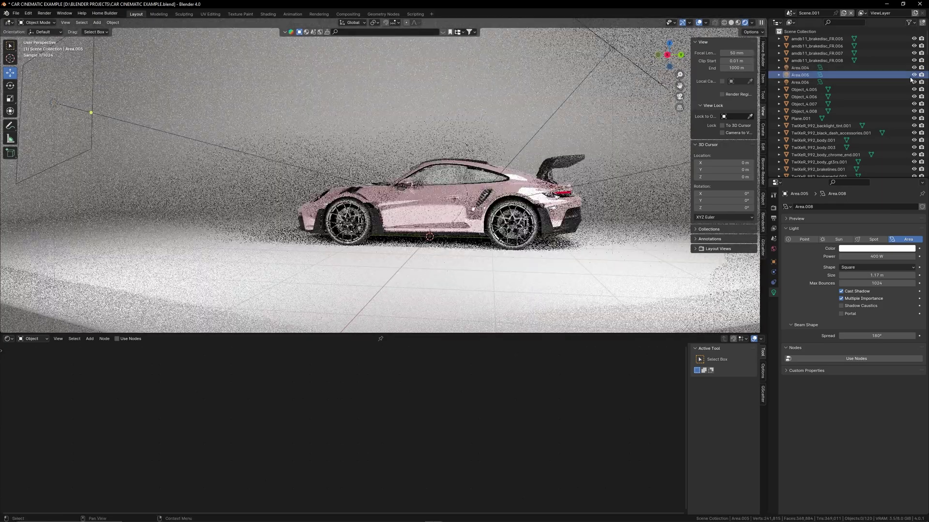
Select the rear area light and open its power value, then select the backdrop plane.
{"action": "middle_click_drag", "start_coordinate": [553, 198], "coordinate": [552, 177]}
{"action": "scroll", "coordinate": [551, 177], "scroll_direction": "down", "scroll_amount": 1}
{"action": "left_click", "coordinate": [244, 131]}
{"action": "middle_click_drag", "start_coordinate": [246, 133], "coordinate": [180, 127], "text": "shift"}
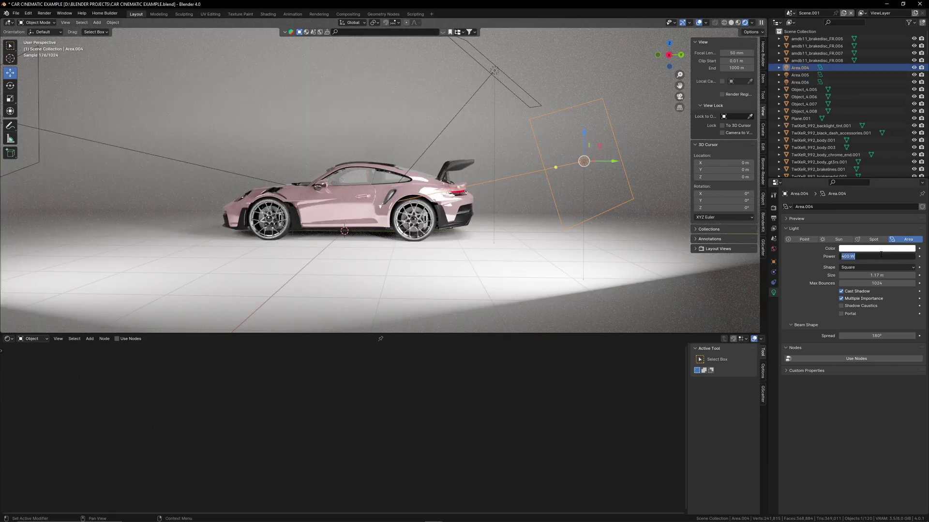
{"action": "key", "text": "Return"}
{"action": "middle_click_drag", "start_coordinate": [375, 256], "coordinate": [469, 277], "text": "shift"}
{"action": "left_click", "coordinate": [467, 287]}
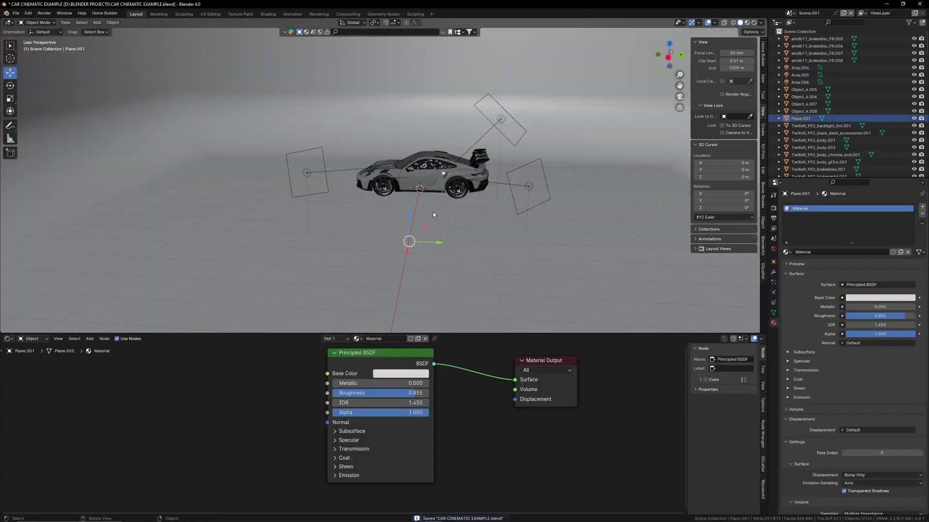
Add a camera to the scene and open its focal length for editing.
{"action": "mouse_move", "coordinate": [434, 215]}
{"action": "middle_mouse_down"}
{"action": "mouse_move", "coordinate": [429, 222]}
{"action": "mouse_move", "coordinate": [439, 224]}
{"action": "middle_mouse_up"}
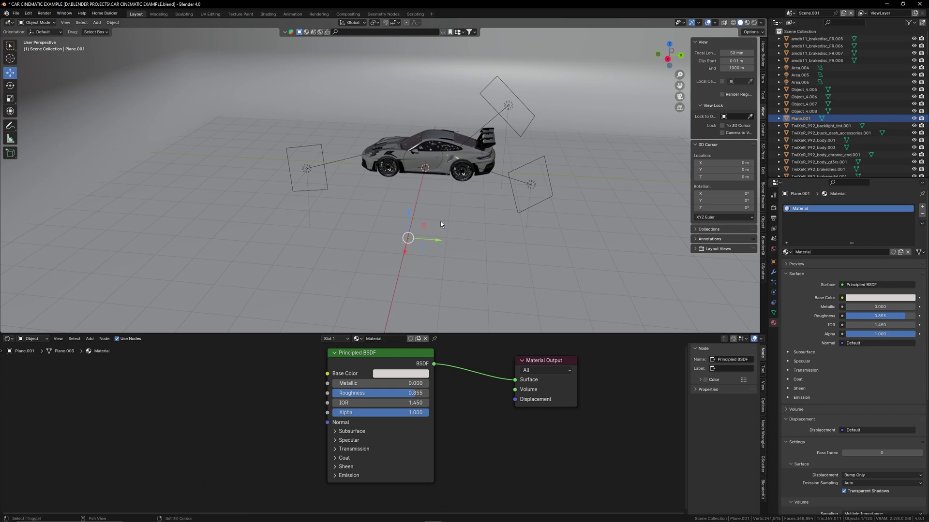
{"action": "key", "text": "shift+a"}
{"action": "left_click", "coordinate": [420, 239]}
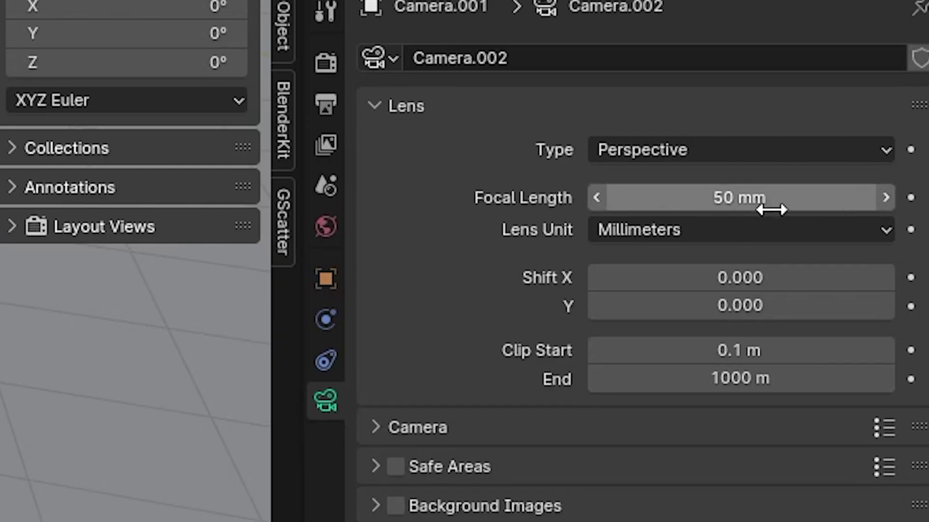
{"action": "left_click", "coordinate": [777, 211]}
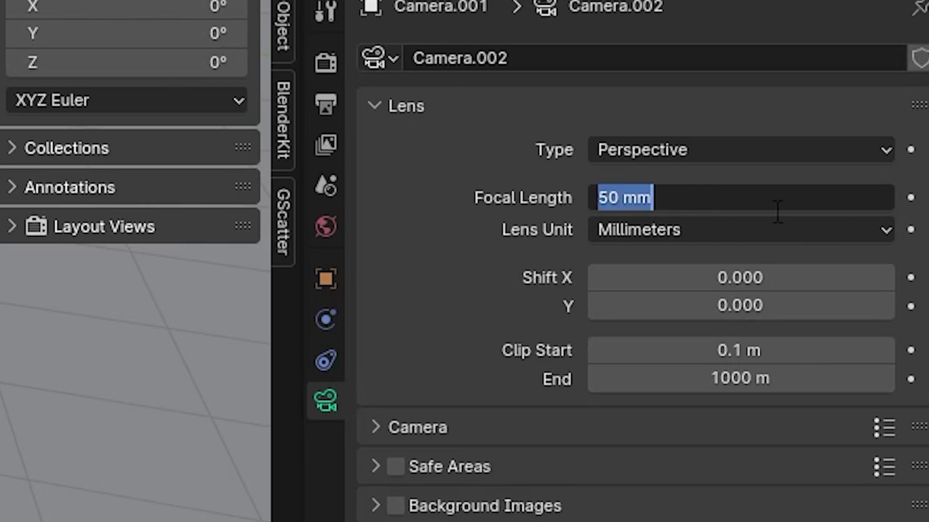
{"action": "left_click", "coordinate": [470, 230]}
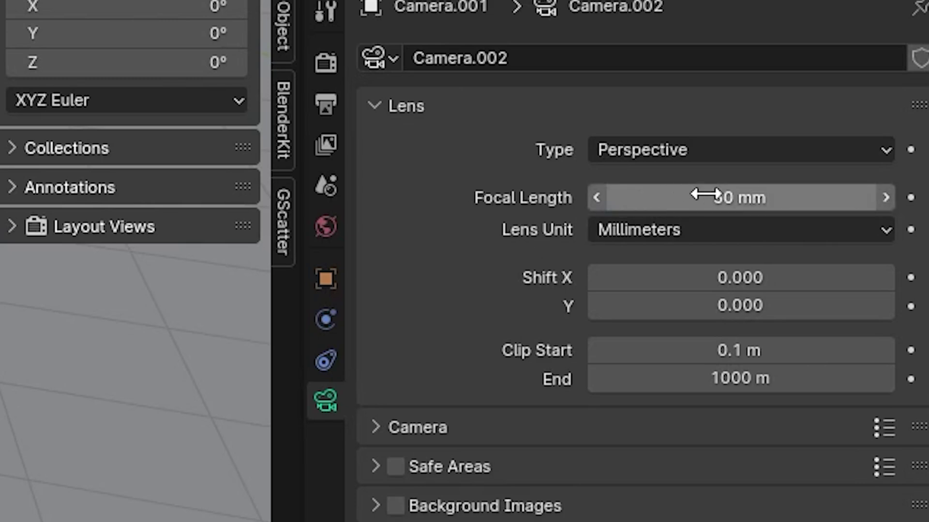
{"action": "left_click", "coordinate": [705, 194]}
Set the output frame rate to 30 fps and the resolution to 1080 × 1920 px.
{"action": "left_click", "coordinate": [326, 103]}
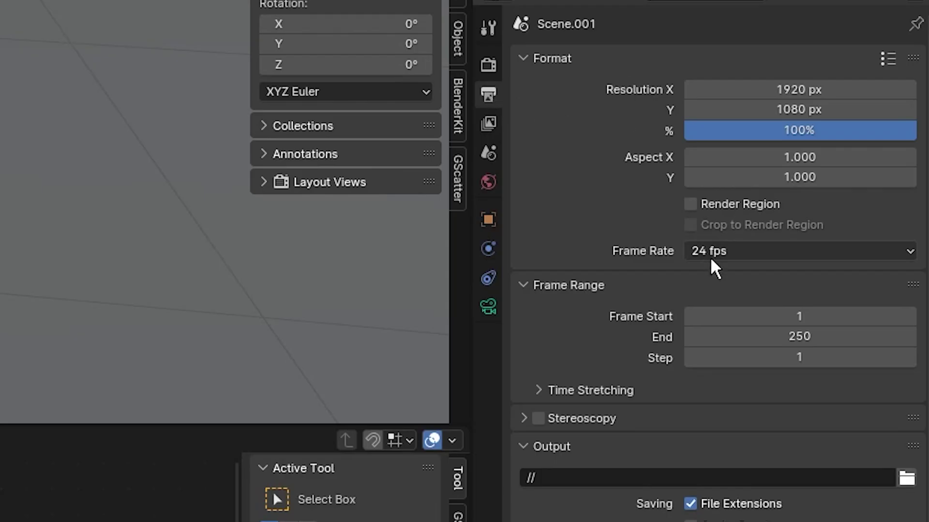
{"action": "left_click", "coordinate": [710, 253]}
{"action": "left_click", "coordinate": [776, 357]}
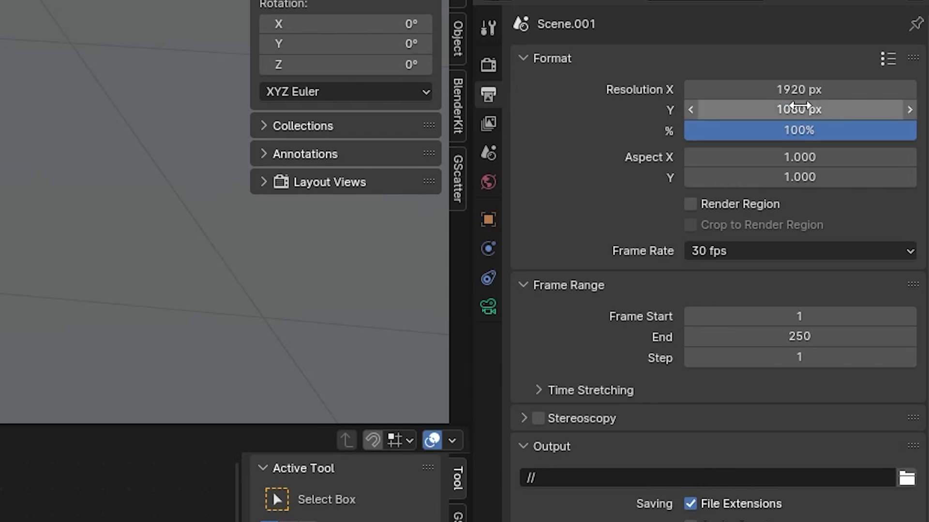
{"action": "left_click", "coordinate": [794, 90]}
{"action": "type", "text": "1080"}
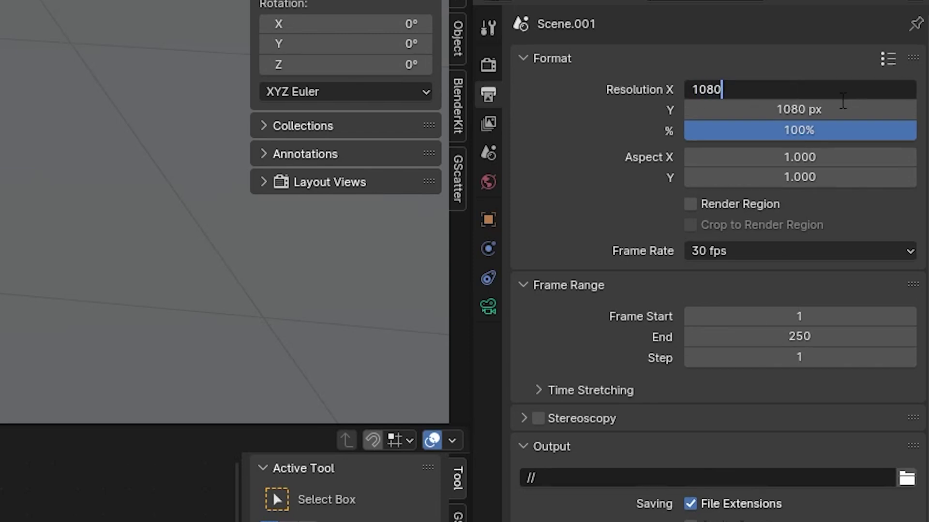
{"action": "key", "text": "Tab"}
{"action": "type", "text": "1"}
{"action": "key", "text": "Return"}
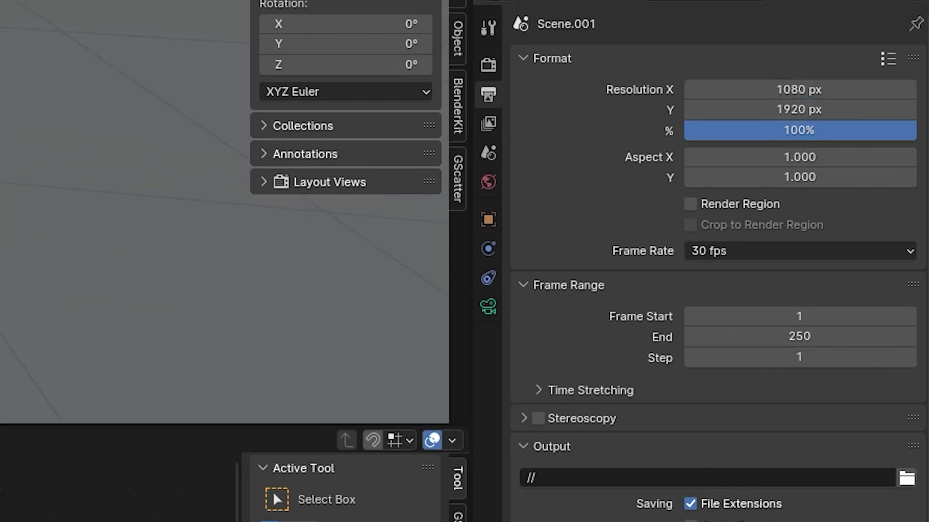
Set the output file format to FFmpeg Video with an MPEG-4 container.
{"action": "scroll", "coordinate": [730, 162], "scroll_direction": "down", "scroll_amount": 1}
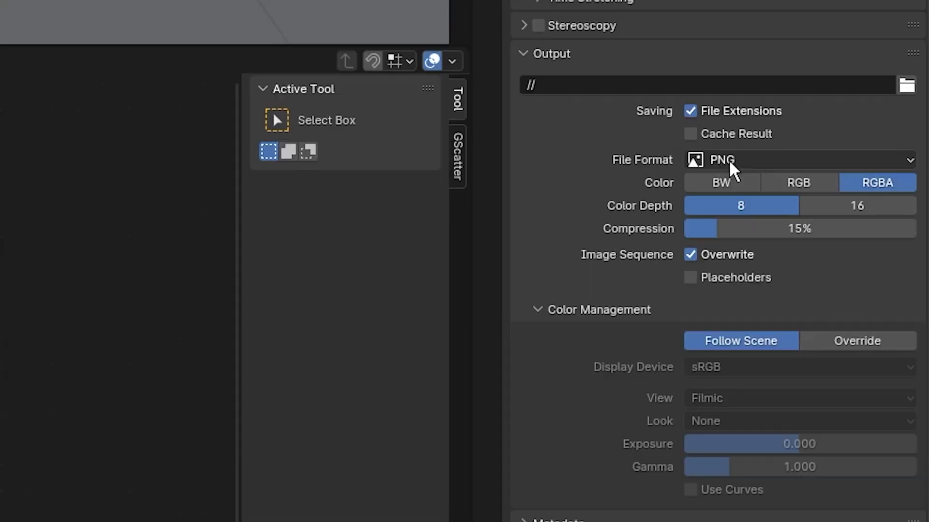
{"action": "left_click", "coordinate": [742, 164]}
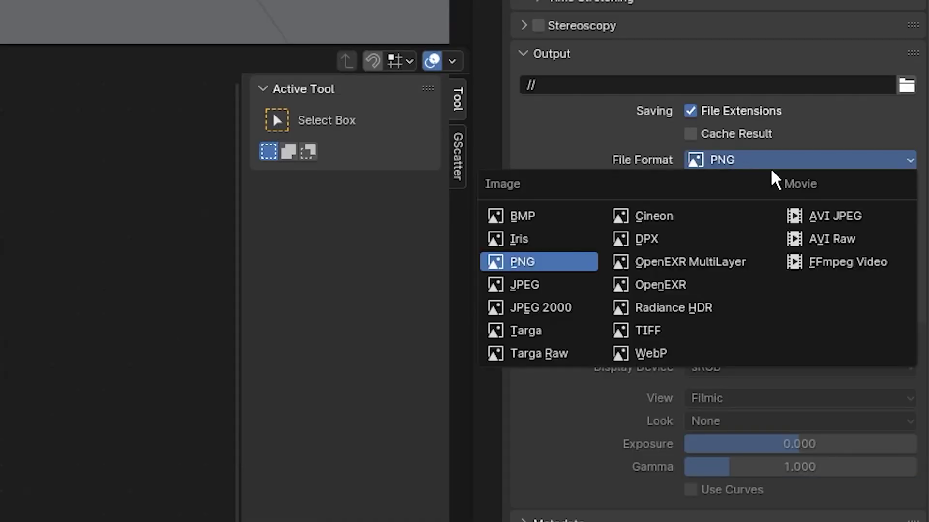
{"action": "left_click", "coordinate": [859, 263]}
{"action": "scroll", "coordinate": [564, 216], "scroll_direction": "down", "scroll_amount": 5}
{"action": "left_click", "coordinate": [730, 233]}
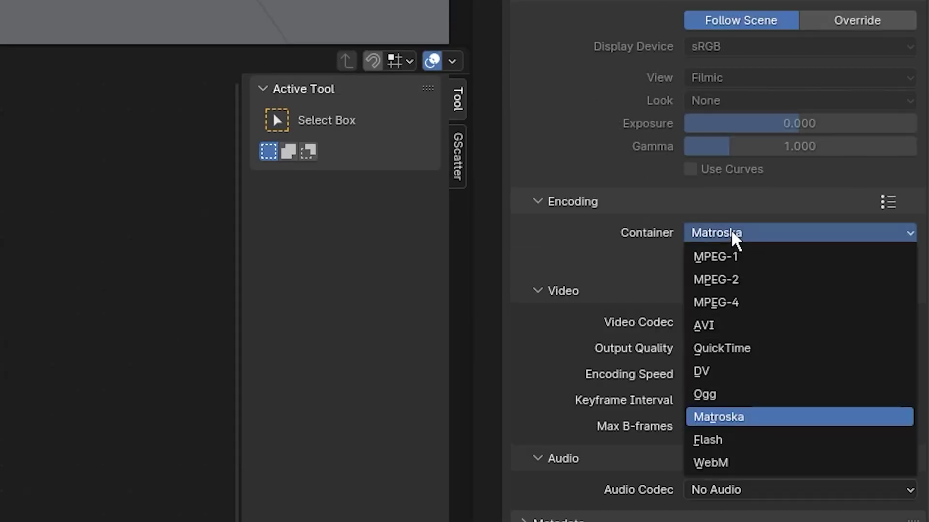
{"action": "left_click", "coordinate": [739, 304]}
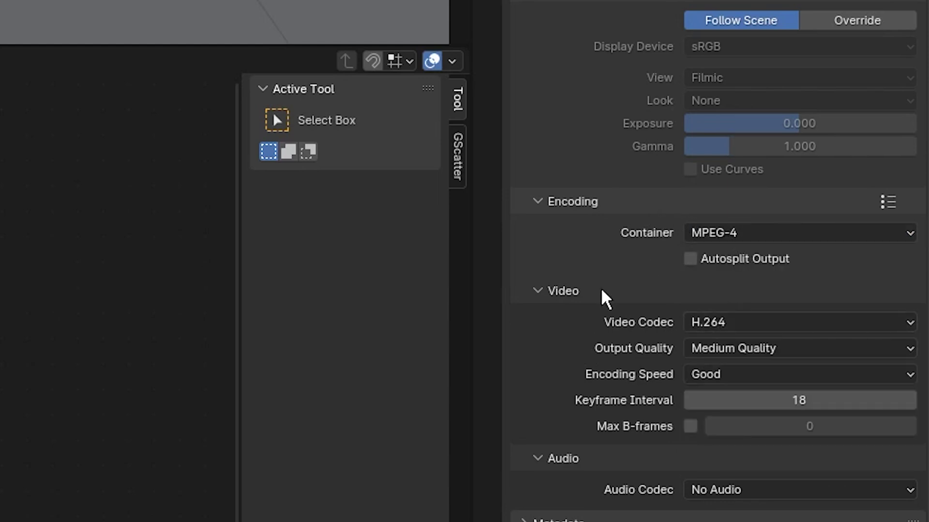
Set the end frame of the frame range to 90.
{"action": "scroll", "coordinate": [610, 231], "scroll_direction": "up", "scroll_amount": 5}
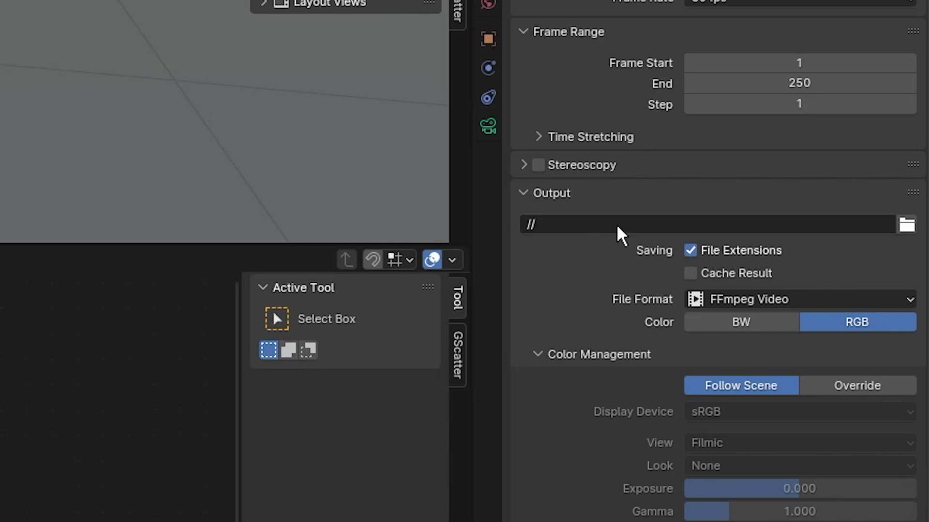
{"action": "left_click", "coordinate": [550, 224]}
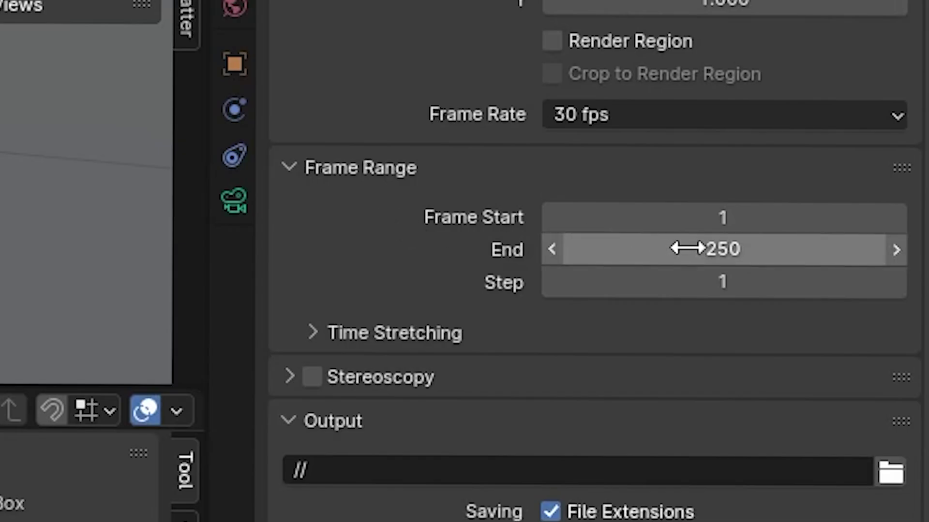
{"action": "left_click", "coordinate": [794, 83]}
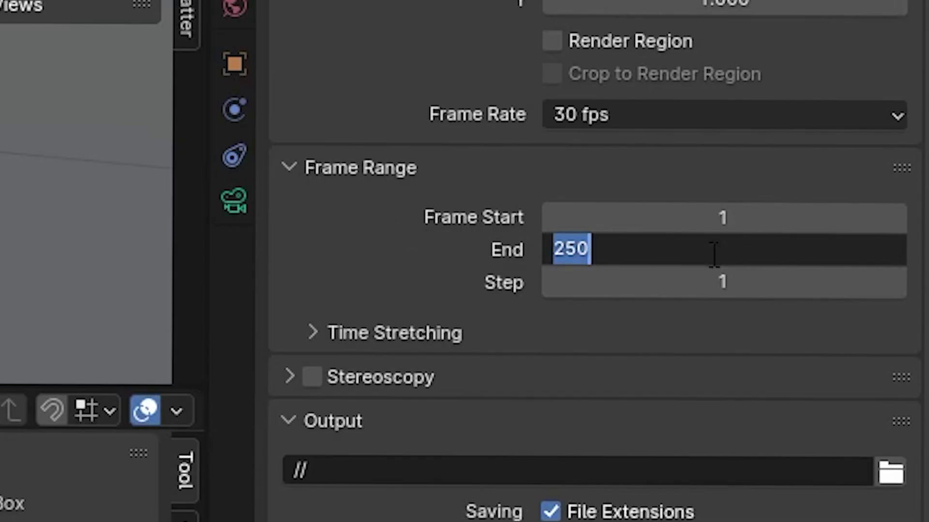
{"action": "type", "text": "90"}
{"action": "key", "text": "Return"}
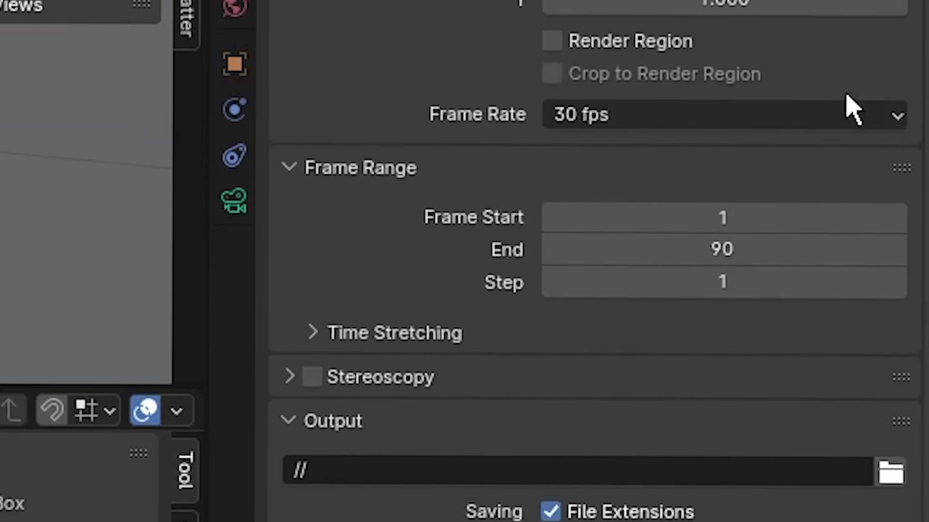
{"action": "scroll", "coordinate": [904, 264], "scroll_direction": "down", "scroll_amount": 5}
{"action": "scroll", "coordinate": [906, 273], "scroll_direction": "up", "scroll_amount": 5}
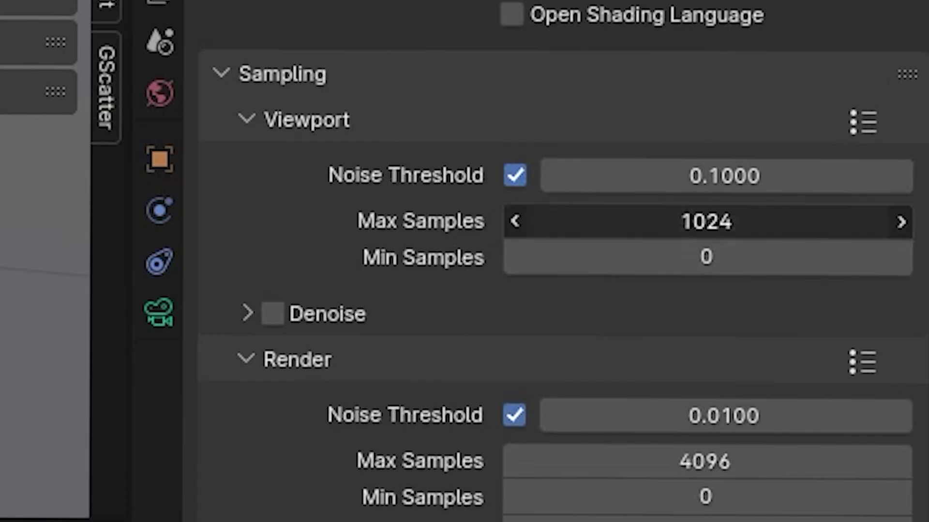
Set the Cycles max samples to 300 for the viewport and 200 for the final render.
{"action": "left_click", "coordinate": [796, 228]}
{"action": "type", "text": "300"}
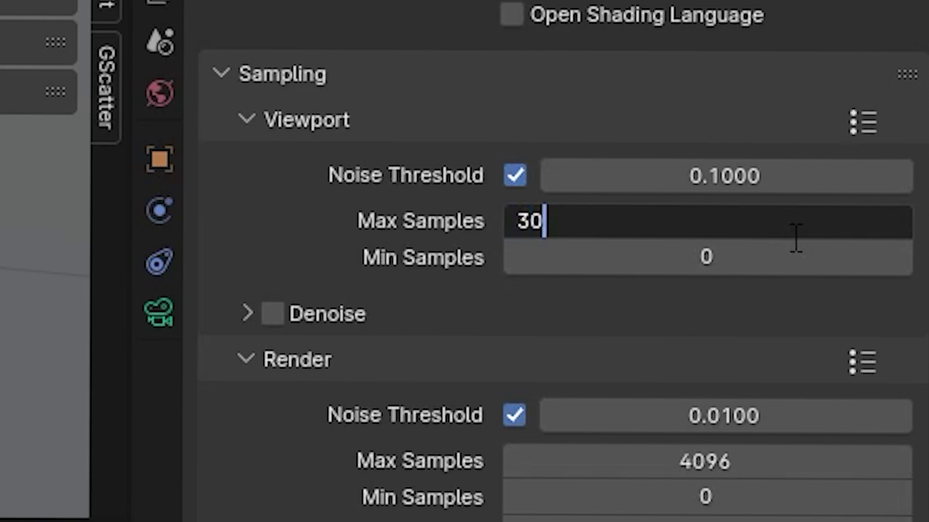
{"action": "key", "text": "Return"}
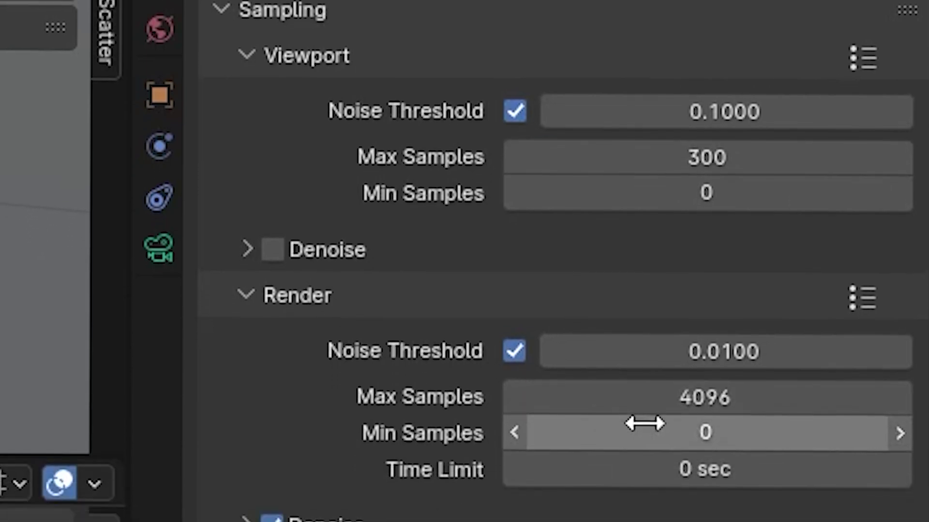
{"action": "left_click", "coordinate": [725, 397]}
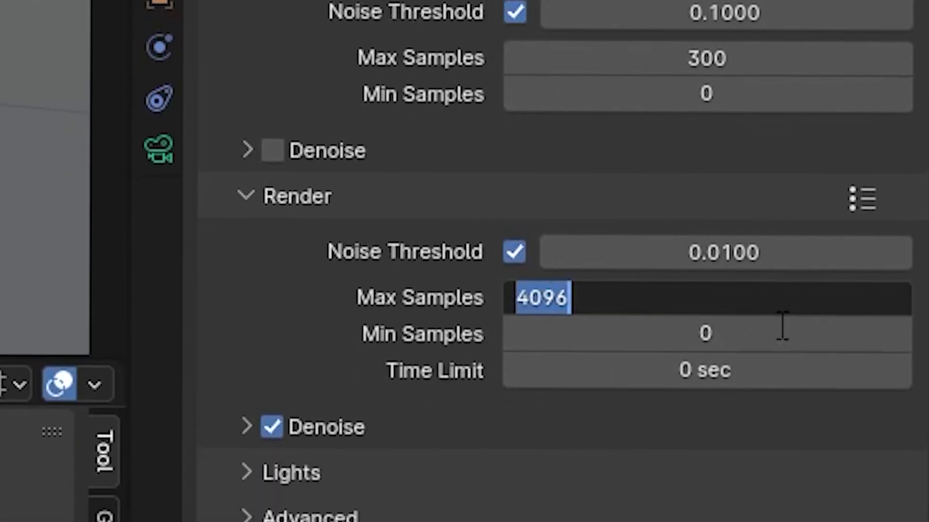
{"action": "type", "text": "200"}
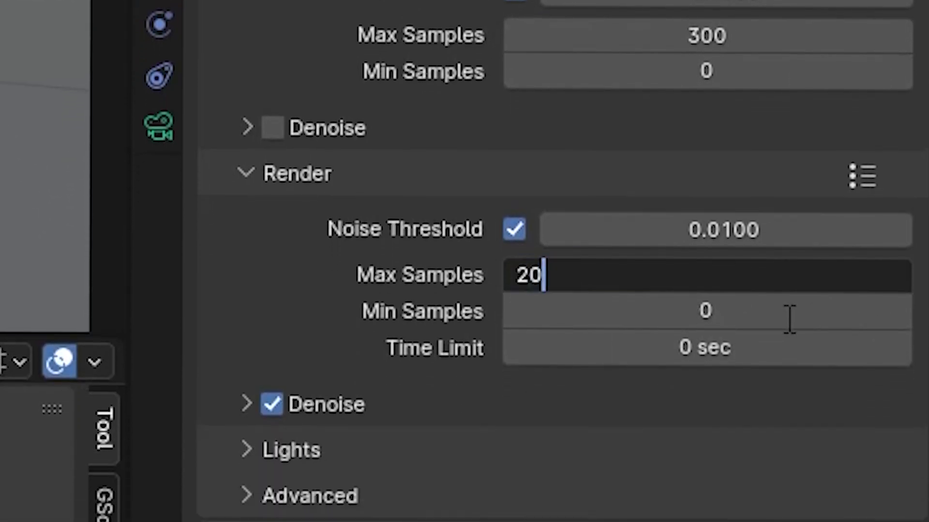
{"action": "key", "text": "Return"}
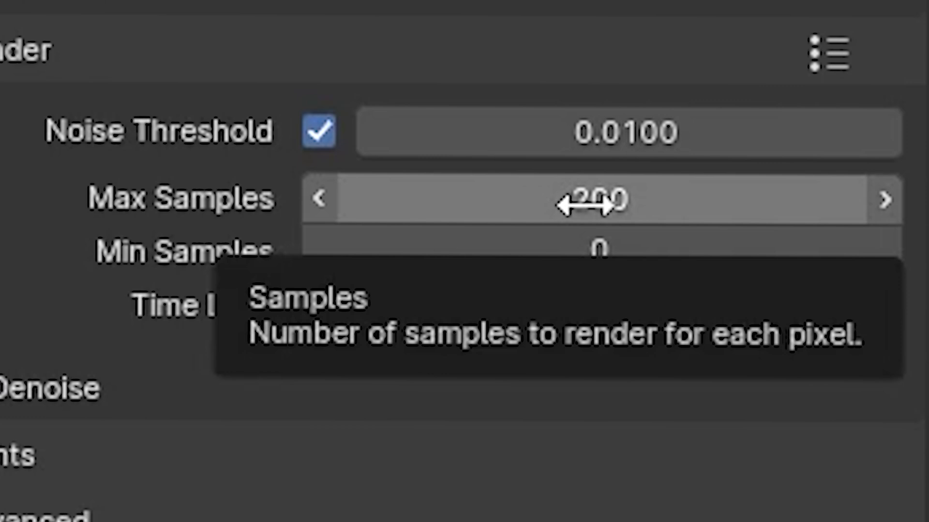
{"action": "left_click", "coordinate": [666, 205]}
{"action": "key", "text": "Return"}
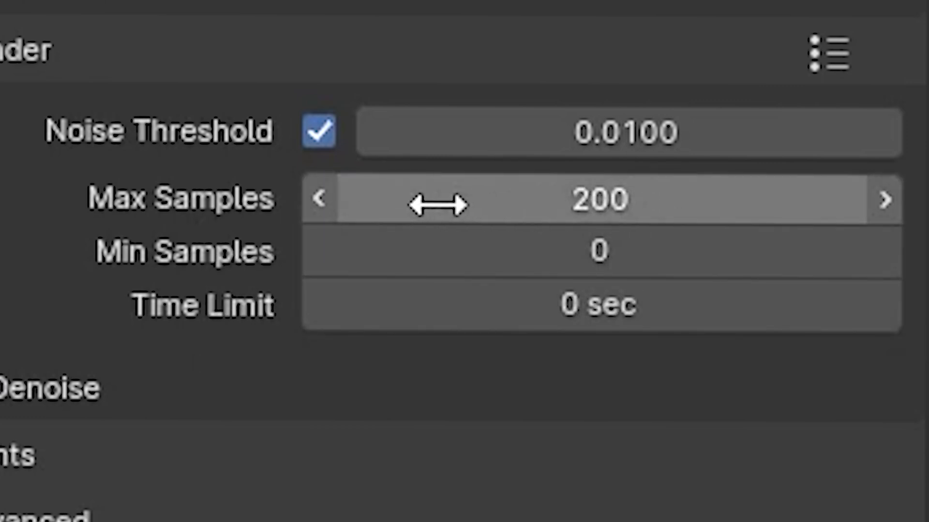
{"action": "left_click", "coordinate": [535, 201]}
{"action": "type", "text": "200"}
{"action": "key", "text": "Return"}
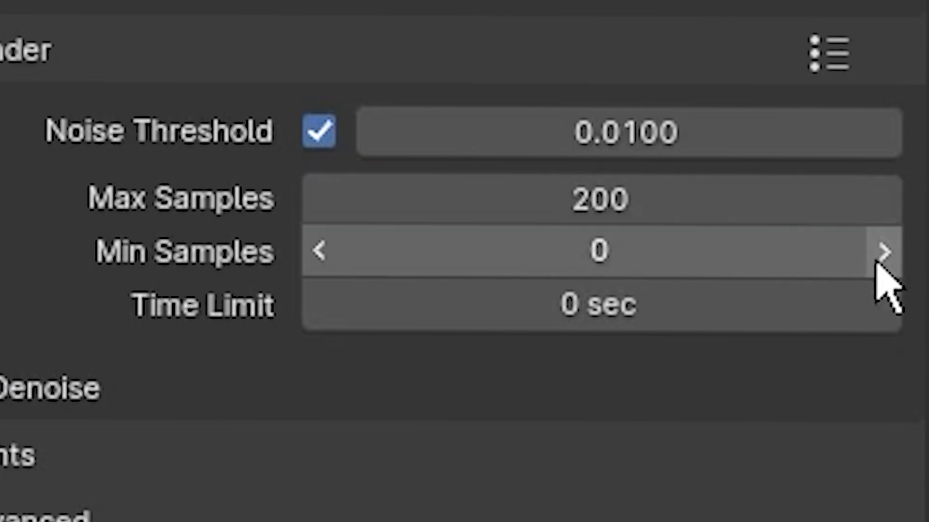
Expand the render denoising settings and choose OpenImageDenoise as the denoiser.
{"action": "left_click", "coordinate": [24, 157]}
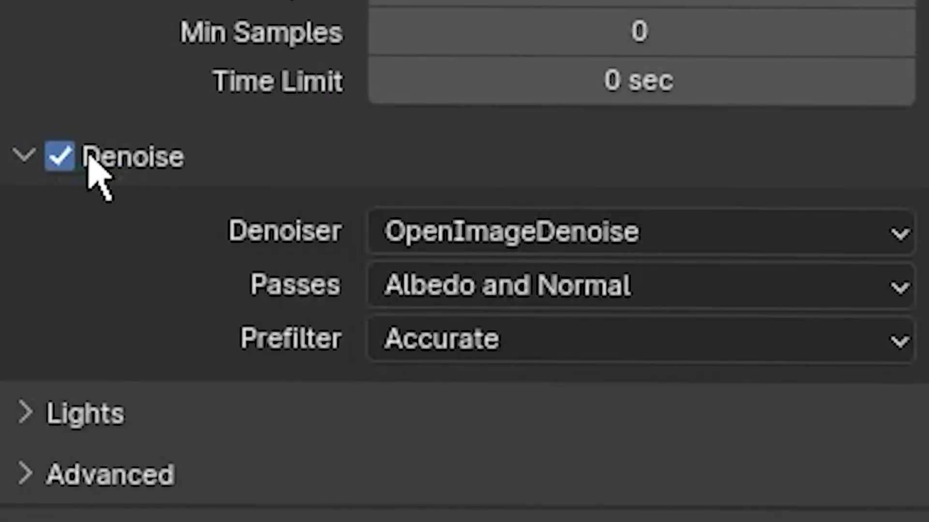
{"action": "left_click", "coordinate": [443, 239]}
{"action": "left_click", "coordinate": [528, 283]}
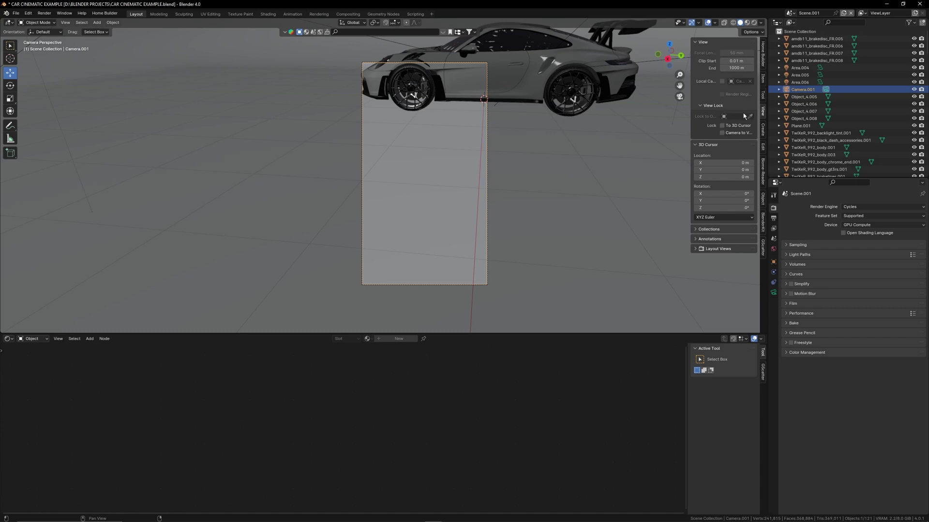
Lock the camera to the view and frame the car's rear quarter through it.
{"action": "mouse_move", "coordinate": [699, 65]}
{"action": "left_mouse_down"}
{"action": "mouse_move", "coordinate": [766, 64]}
{"action": "mouse_move", "coordinate": [675, 64]}
{"action": "mouse_move", "coordinate": [725, 65]}
{"action": "mouse_move", "coordinate": [692, 65]}
{"action": "left_mouse_up"}
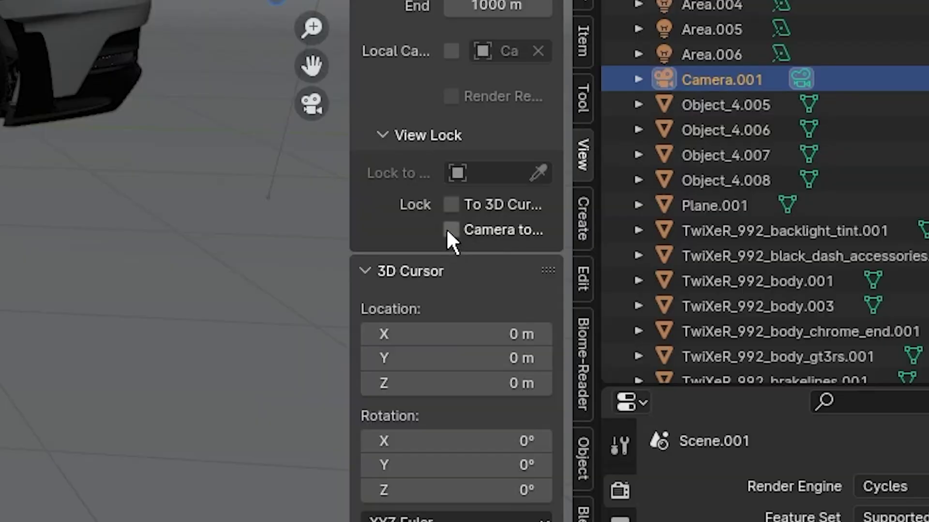
{"action": "left_click", "coordinate": [726, 133]}
{"action": "middle_click_drag", "start_coordinate": [683, 139], "coordinate": [478, 208]}
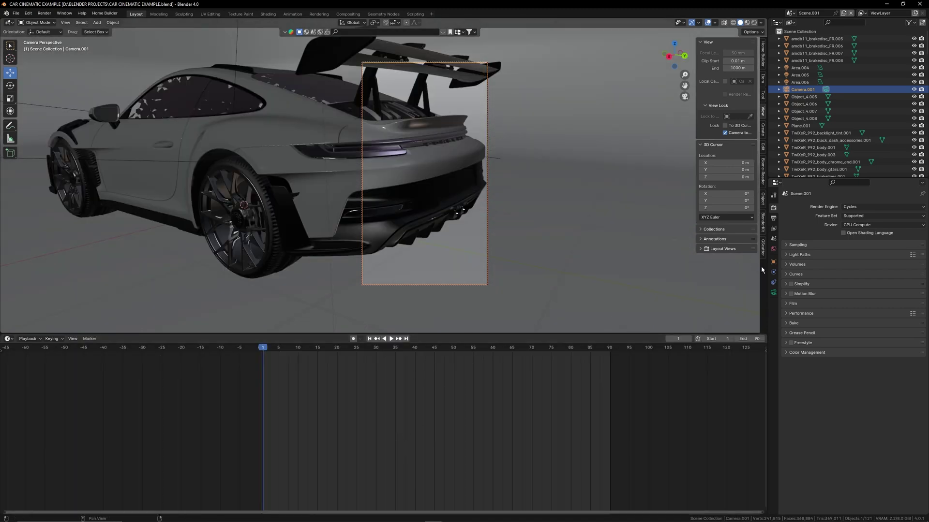
Keyframe the camera's X, Y and Z location and rotation at frame 1.
{"action": "left_click", "coordinate": [773, 293]}
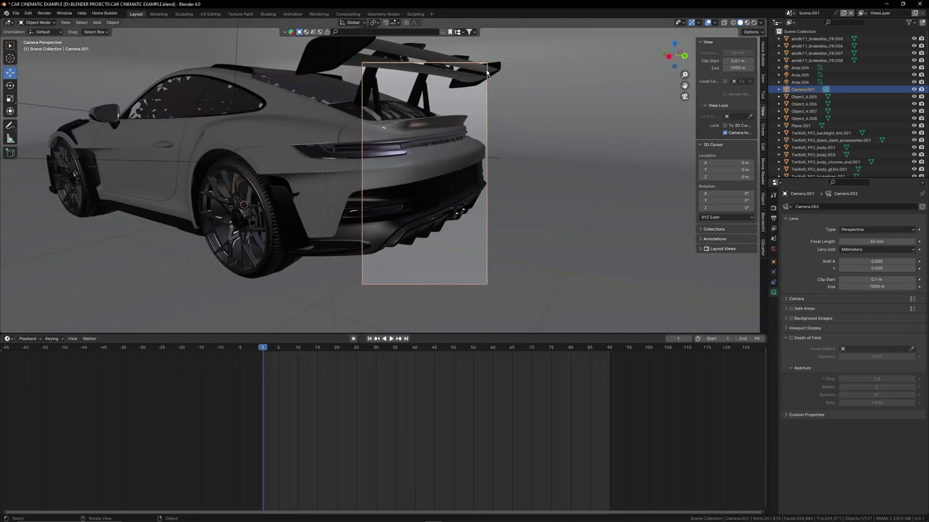
{"action": "left_click", "coordinate": [772, 262]}
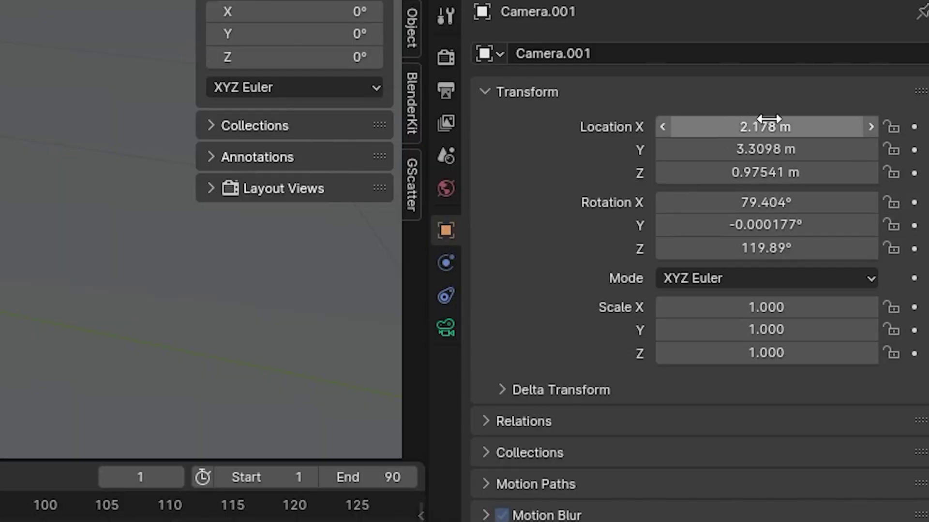
{"action": "left_click", "coordinate": [914, 127]}
{"action": "left_click", "coordinate": [913, 149]}
{"action": "left_click_drag", "start_coordinate": [912, 170], "coordinate": [919, 253]}
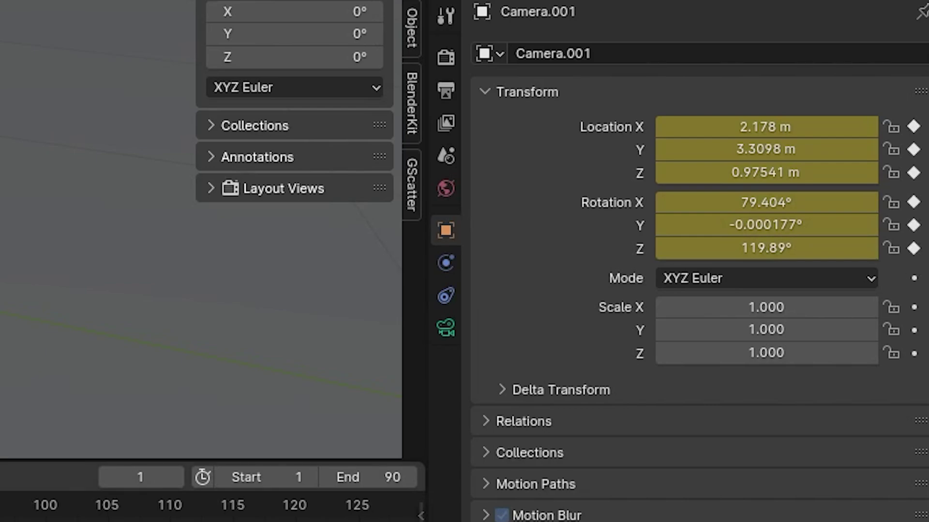
At frame 90, orbit the camera low behind the rear bumper, keyframe its location and rotation, and preview the move.
{"action": "left_click_drag", "start_coordinate": [272, 348], "coordinate": [611, 370]}
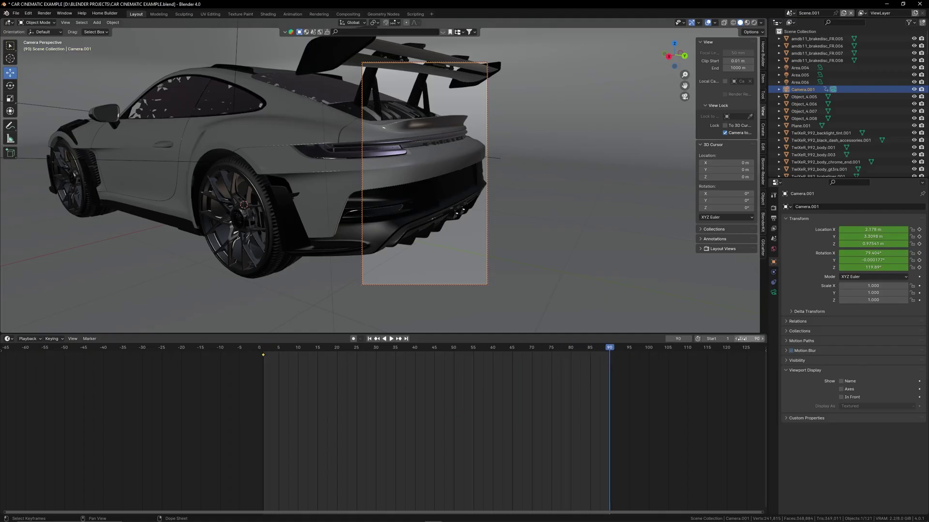
{"action": "middle_click_drag", "start_coordinate": [417, 233], "coordinate": [446, 248]}
{"action": "left_click", "coordinate": [919, 230]}
{"action": "left_click", "coordinate": [918, 253]}
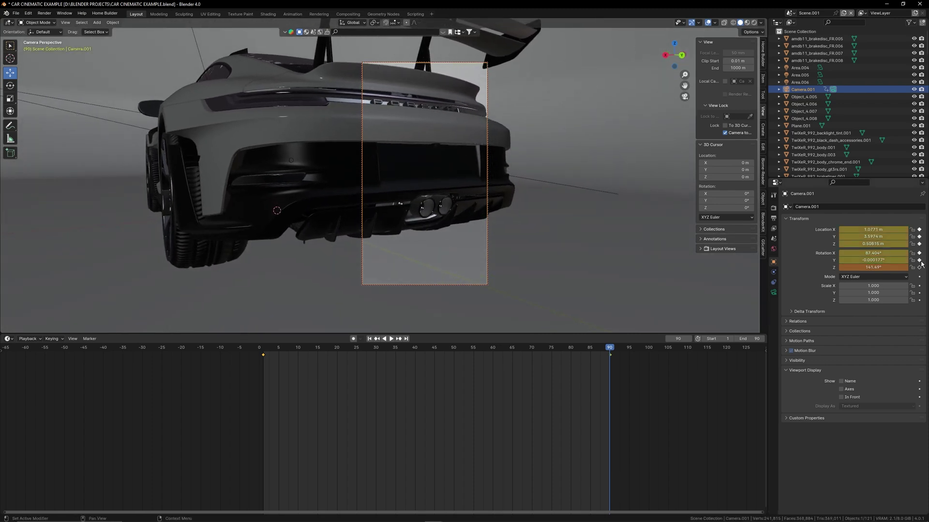
{"action": "left_click_drag", "start_coordinate": [610, 350], "coordinate": [598, 355]}
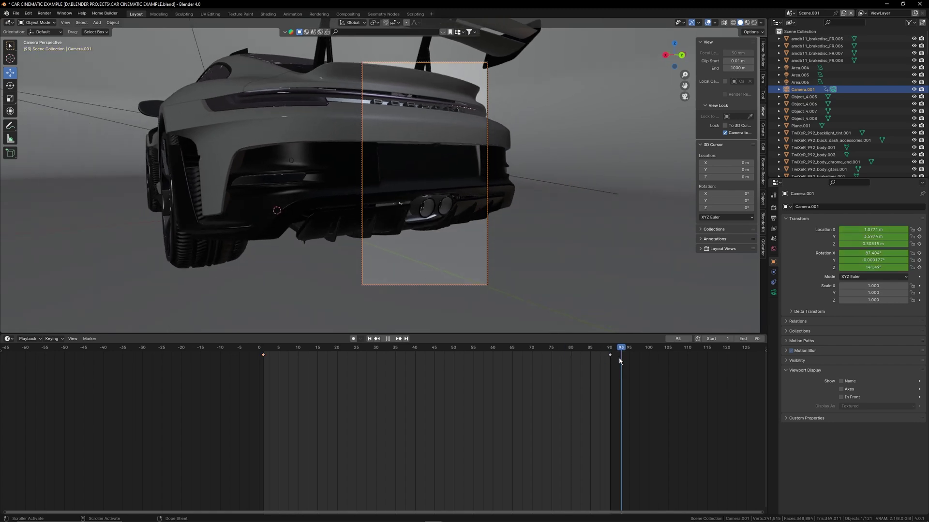
{"action": "key", "text": "space"}
Enable motion blur in the Cycles render settings, keeping it centred on frame with a 0.50 shutter.
{"action": "left_click", "coordinate": [773, 208]}
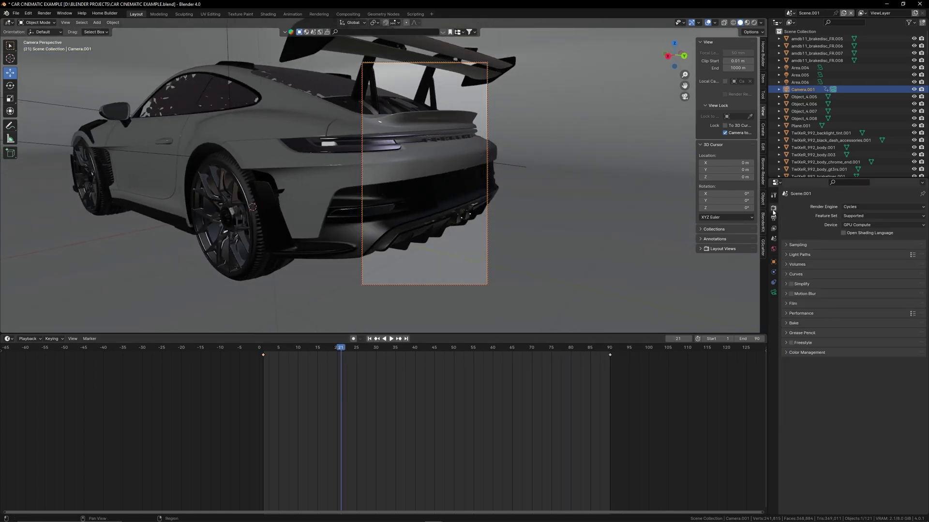
{"action": "left_click", "coordinate": [786, 294]}
{"action": "left_click", "coordinate": [800, 295]}
{"action": "left_click", "coordinate": [786, 294]}
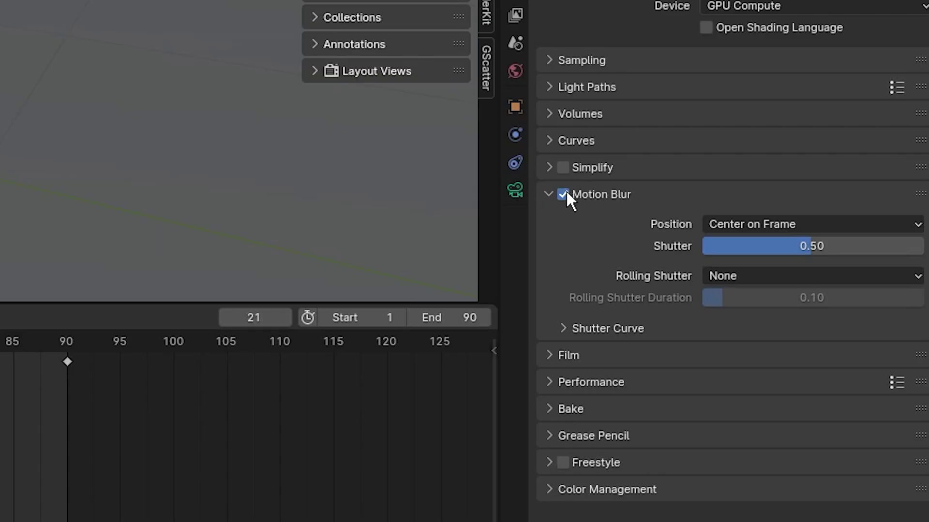
{"action": "left_click", "coordinate": [790, 293]}
{"action": "left_click", "coordinate": [790, 293]}
{"action": "left_click", "coordinate": [562, 195]}
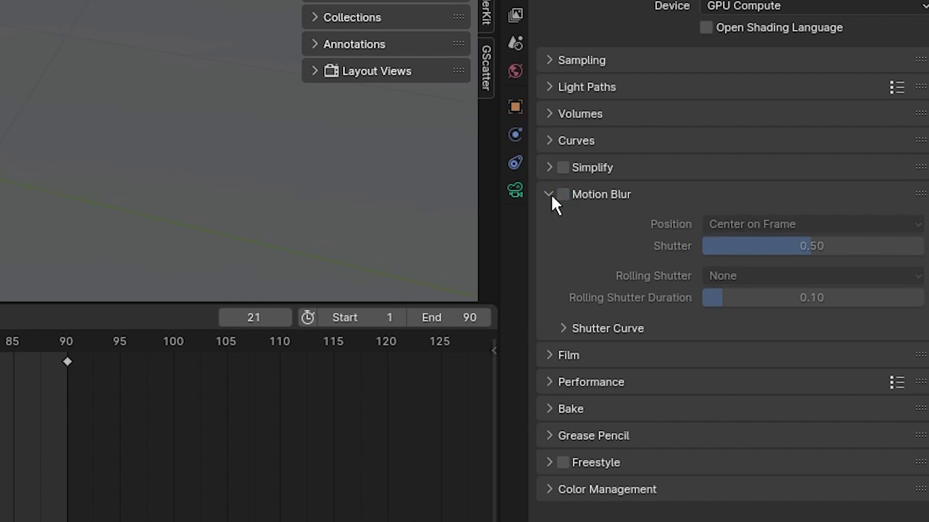
{"action": "left_click", "coordinate": [561, 195]}
{"action": "left_click", "coordinate": [548, 198]}
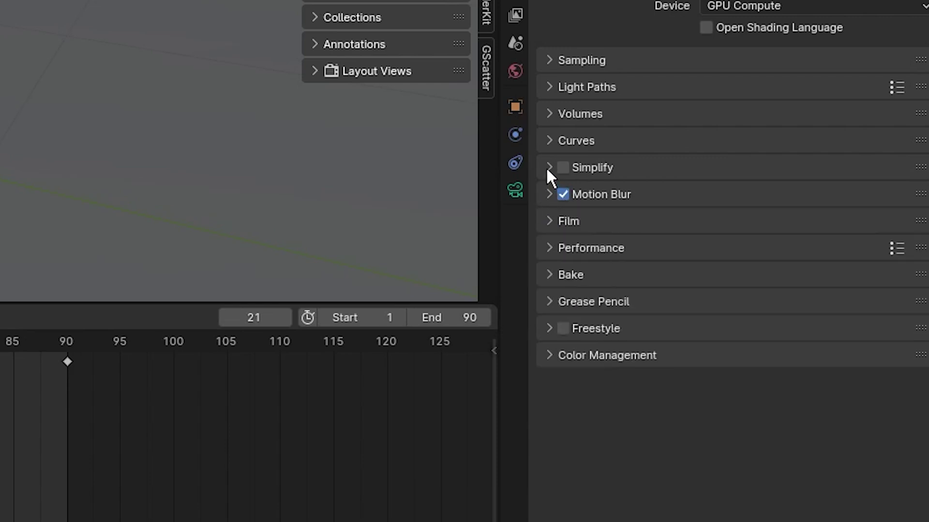
{"action": "left_click", "coordinate": [547, 175]}
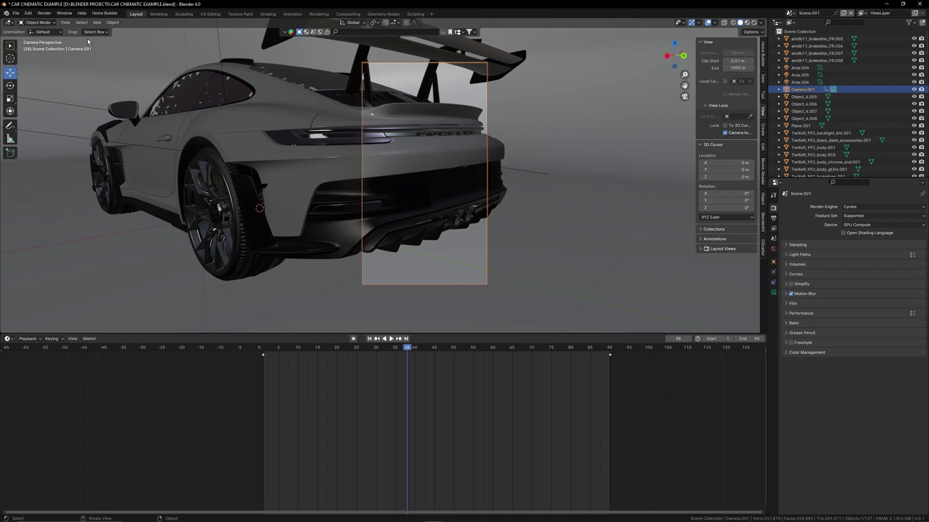
Render a still image of frame 38, inspect it and minimise the render window.
{"action": "left_click", "coordinate": [47, 13]}
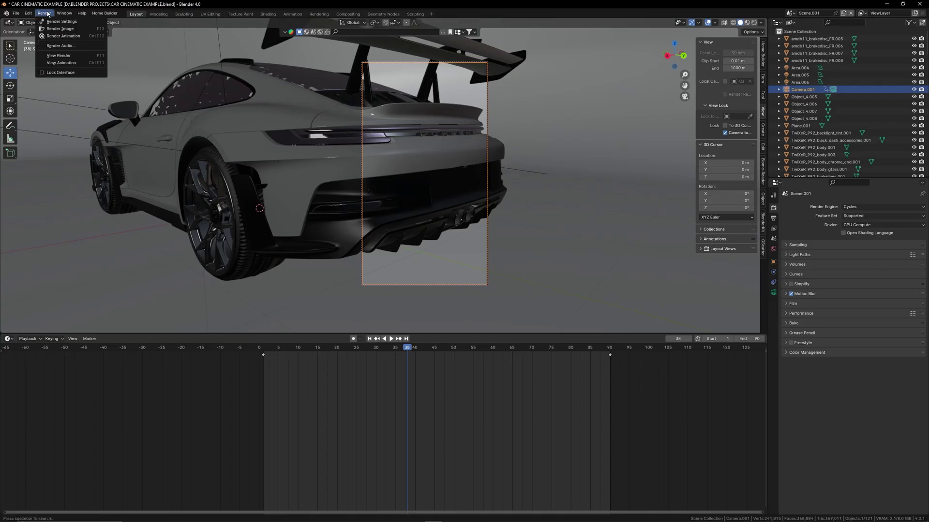
{"action": "left_click", "coordinate": [66, 29]}
{"action": "left_click_drag", "start_coordinate": [388, 52], "coordinate": [429, 51]}
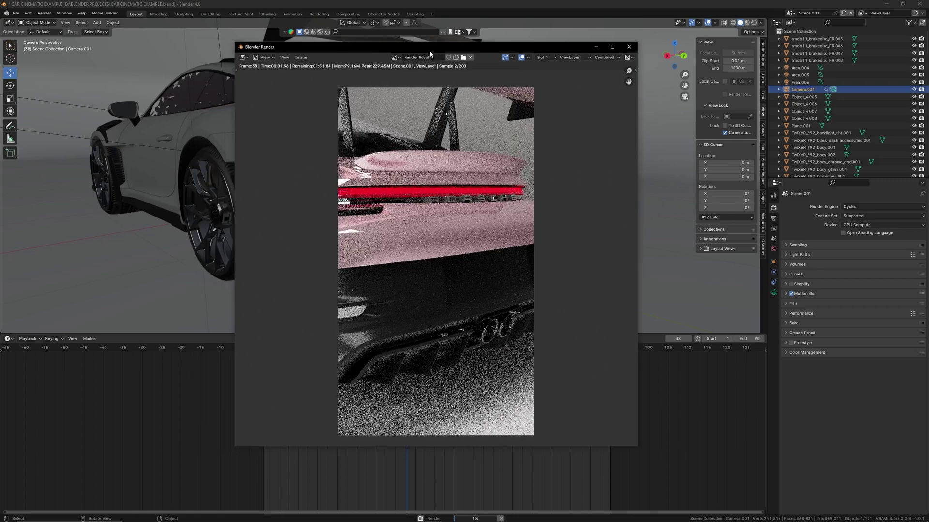
{"action": "scroll", "coordinate": [460, 242], "scroll_direction": "down", "scroll_amount": 2}
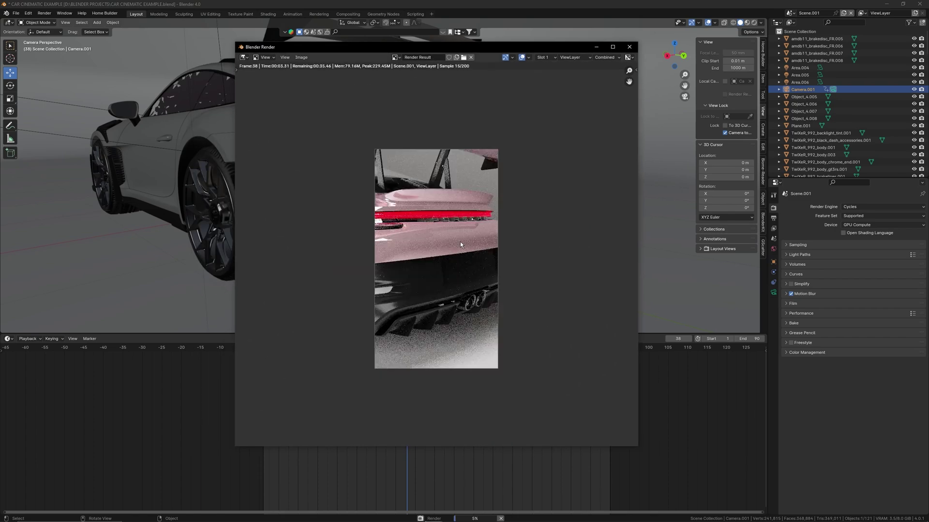
{"action": "scroll", "coordinate": [570, 124], "scroll_direction": "up", "scroll_amount": 1}
{"action": "left_click", "coordinate": [596, 48]}
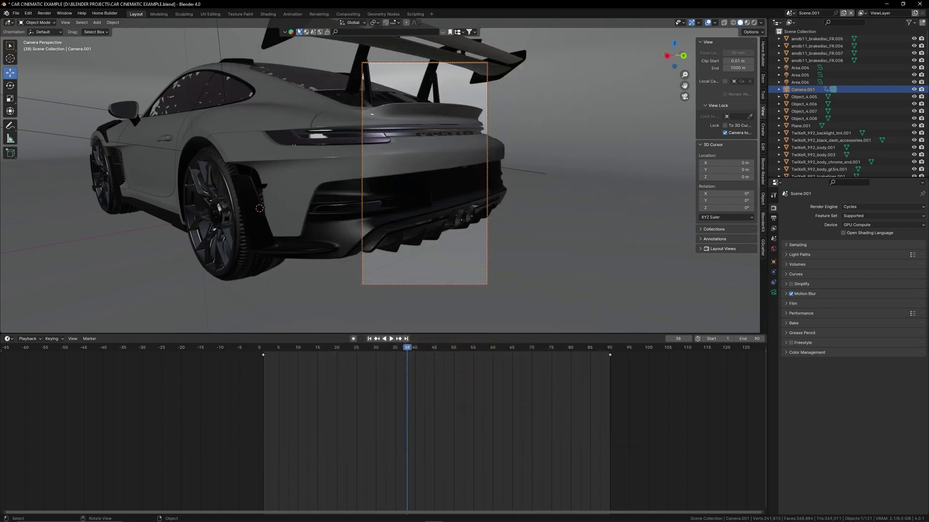
Enable nodes in the compositor and move the Composite node away from the Render Layers node.
{"action": "left_click", "coordinate": [348, 15]}
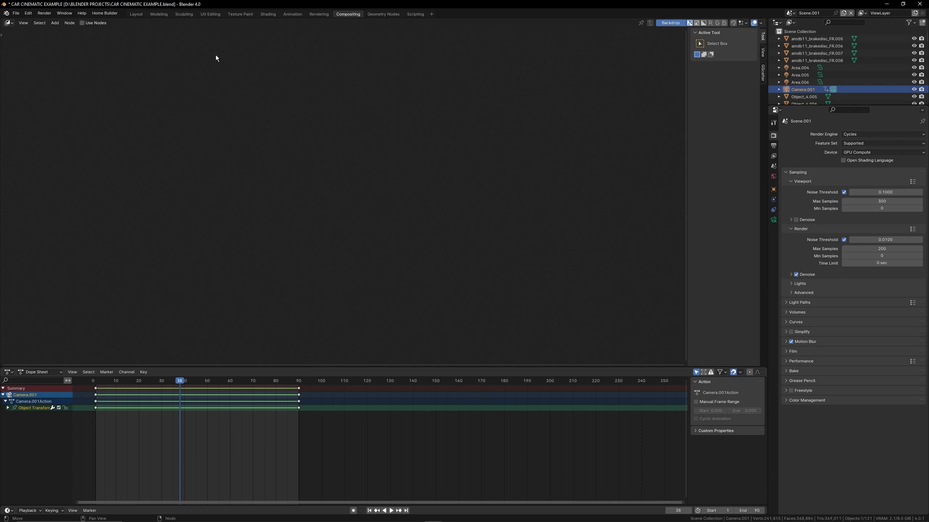
{"action": "left_click", "coordinate": [90, 23]}
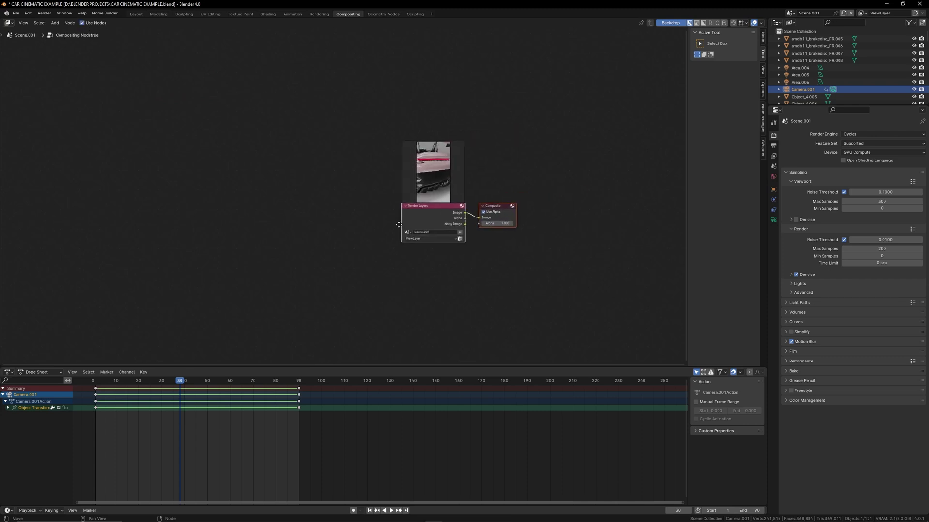
{"action": "left_click_drag", "start_coordinate": [421, 216], "coordinate": [484, 218]}
{"action": "left_click", "coordinate": [394, 205]}
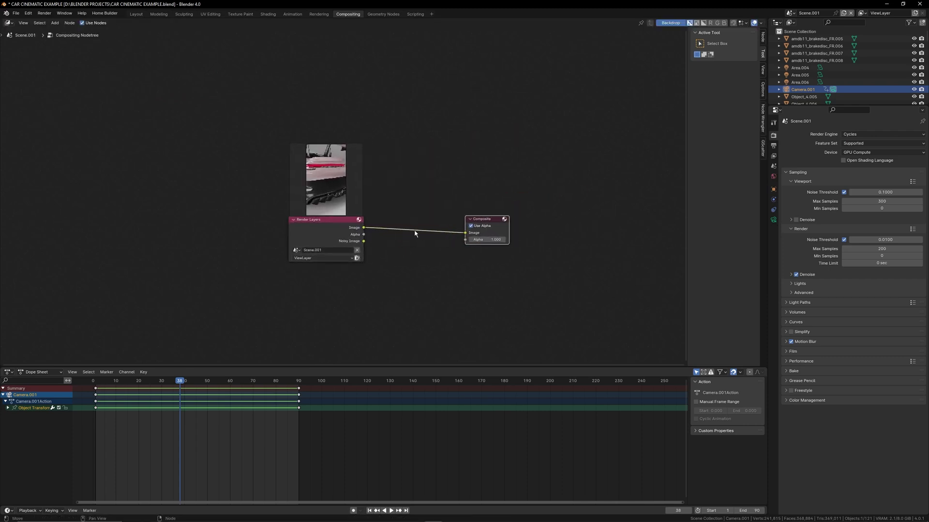
Add a Viewer node below the Composite node and reroute the Render Layers image link to it.
{"action": "left_click", "coordinate": [395, 243]}
{"action": "key", "text": "shift+a"}
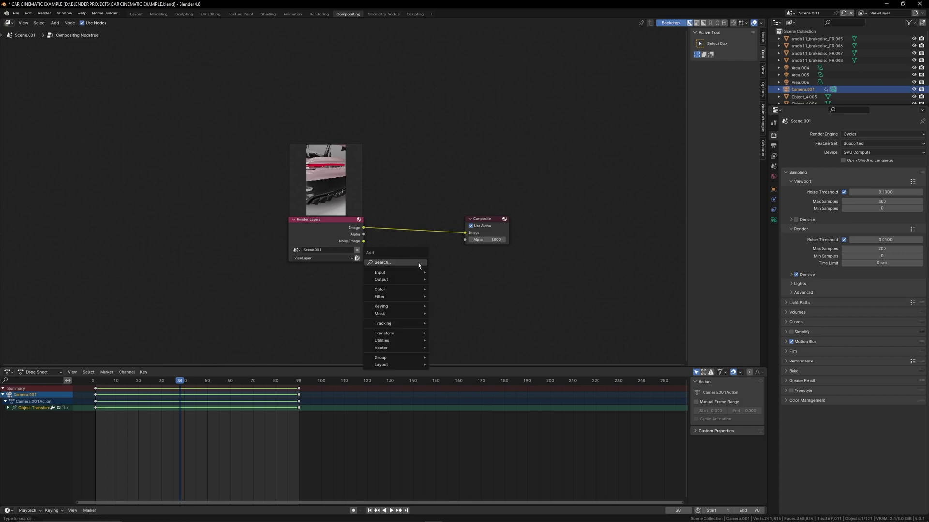
{"action": "left_click", "coordinate": [417, 266]}
{"action": "type", "text": "v"}
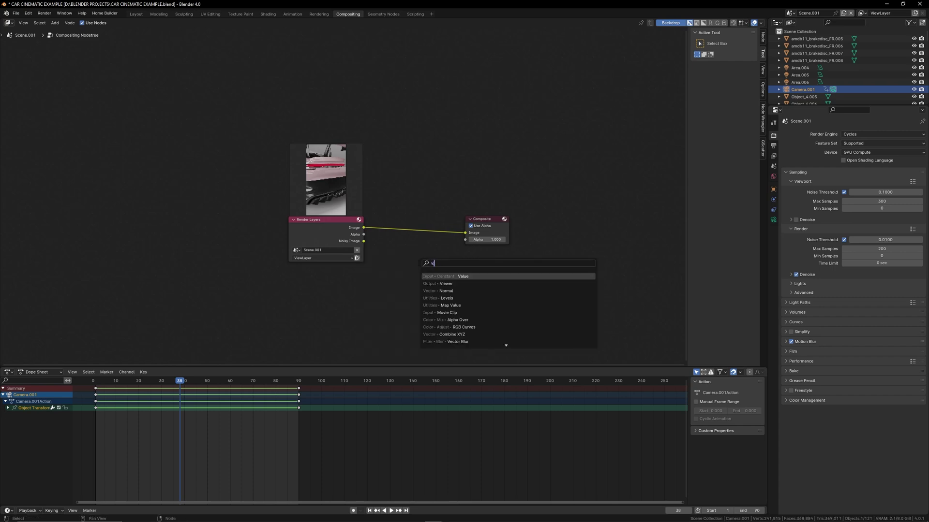
{"action": "type", "text": "iew"}
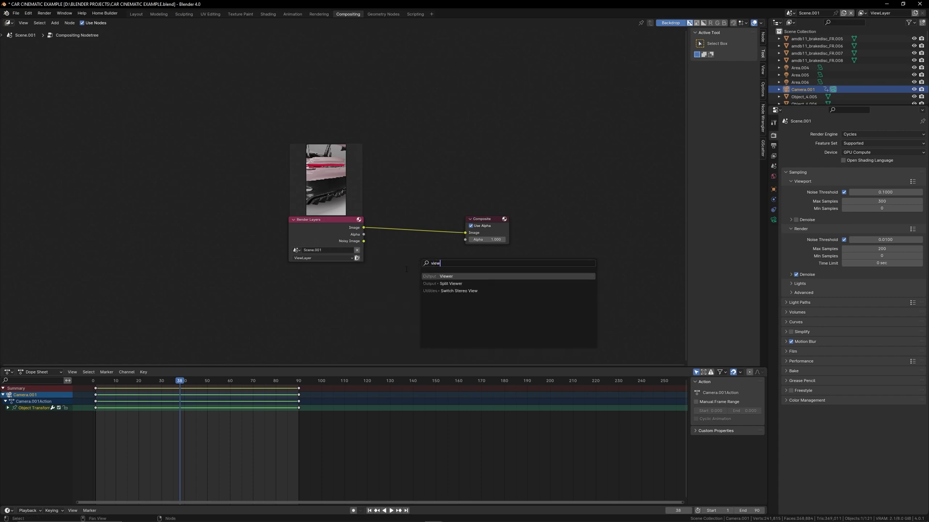
{"action": "left_click", "coordinate": [446, 277]}
{"action": "left_click", "coordinate": [448, 285]}
{"action": "left_click_drag", "start_coordinate": [465, 232], "coordinate": [448, 303]}
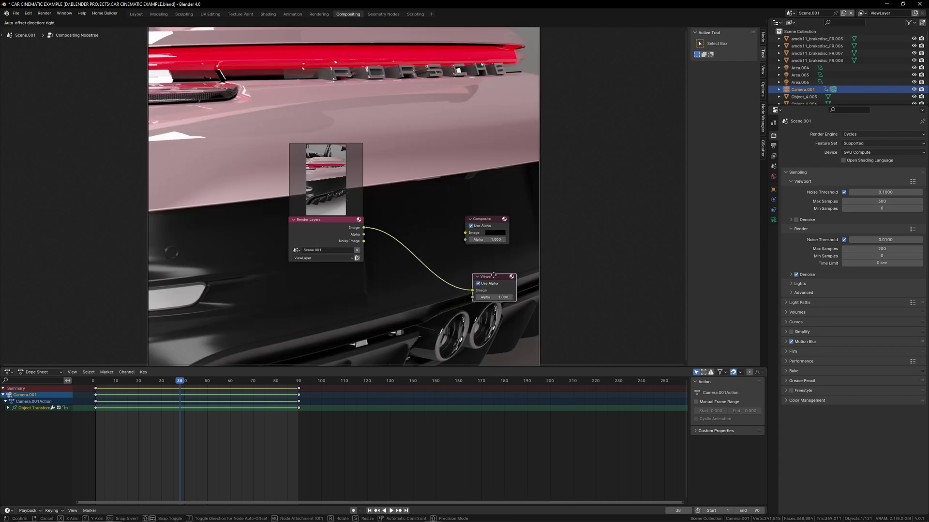
Add a Lens Distortion node and link it between the Render Layers image output and the Viewer node, spacing out the nodes.
{"action": "key", "text": "shift+a"}
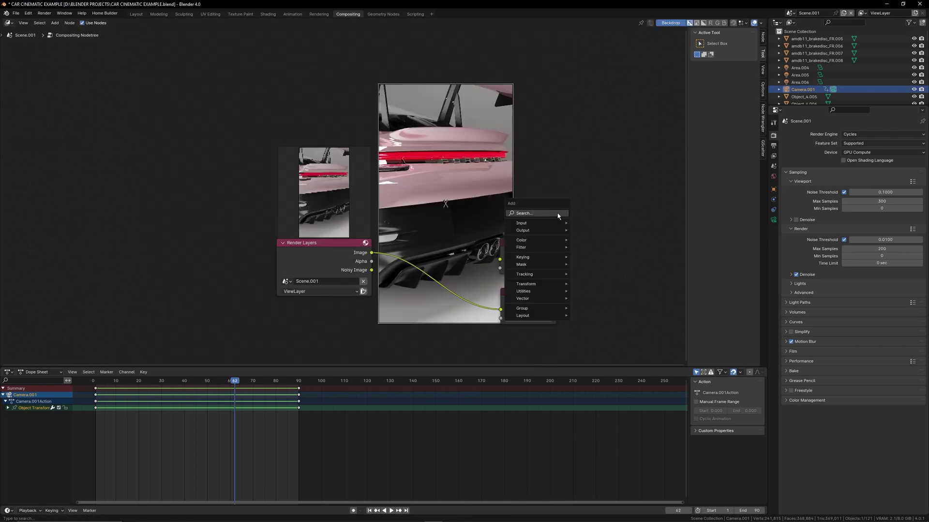
{"action": "left_click", "coordinate": [558, 216]}
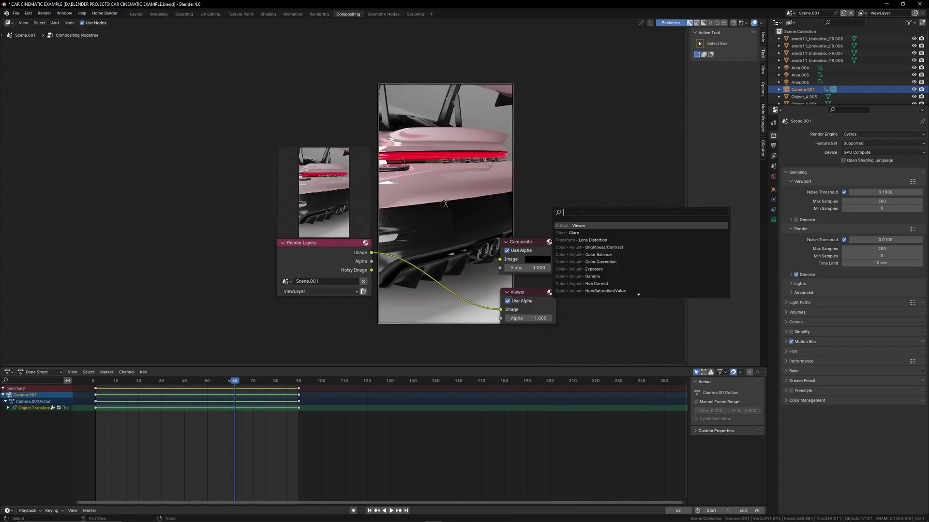
{"action": "type", "text": "lens"}
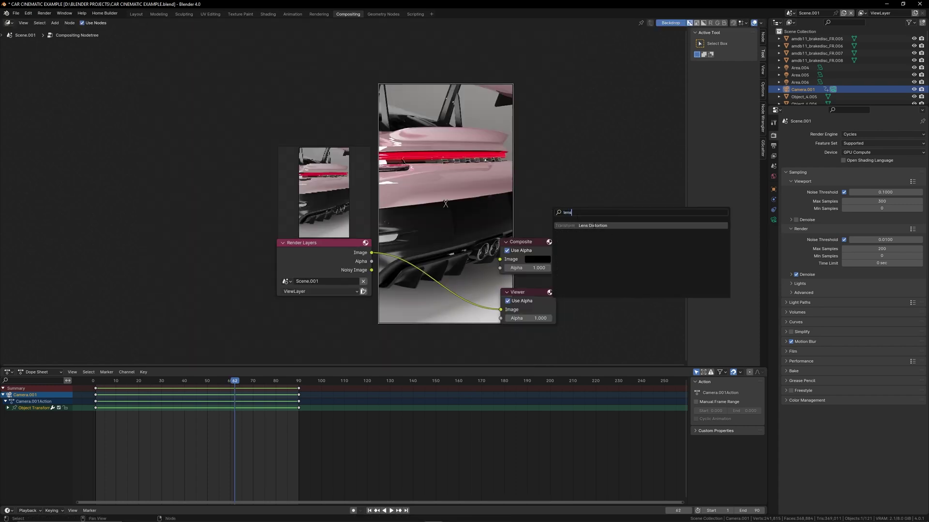
{"action": "key", "text": "Return"}
{"action": "left_click", "coordinate": [427, 275]}
{"action": "left_click_drag", "start_coordinate": [330, 245], "coordinate": [310, 253]}
{"action": "left_click_drag", "start_coordinate": [435, 260], "coordinate": [412, 255]}
{"action": "left_click_drag", "start_coordinate": [352, 261], "coordinate": [390, 300]}
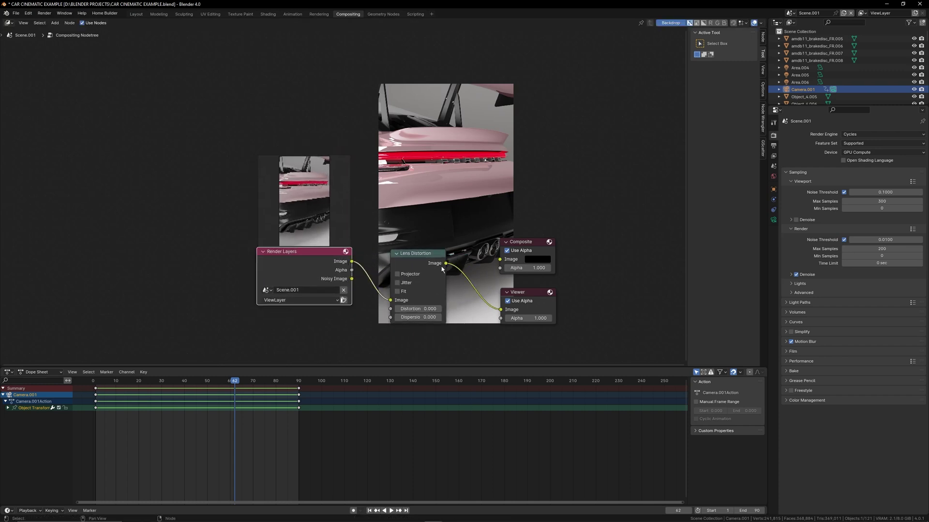
{"action": "left_click_drag", "start_coordinate": [445, 263], "coordinate": [501, 312]}
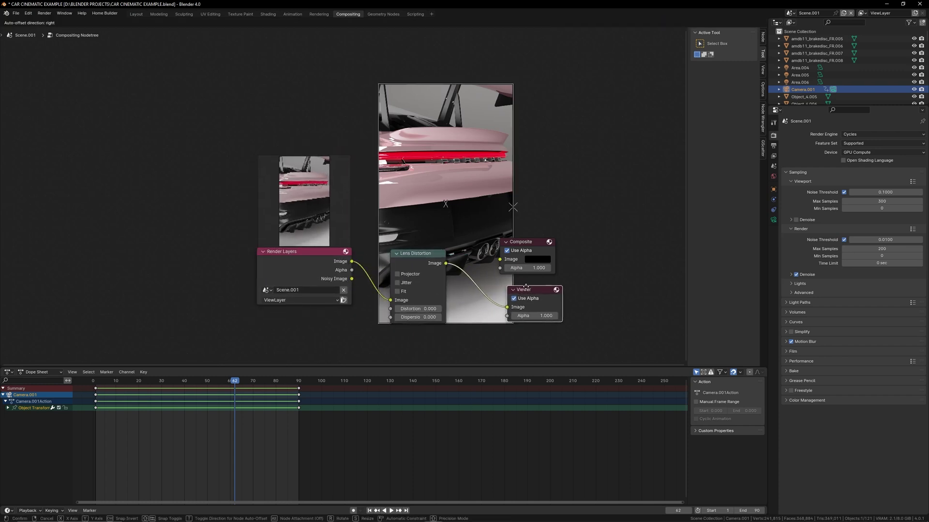
Set the Lens Distortion node's Distortion to -0.01 and its Dispersion to 0.01.
{"action": "scroll", "coordinate": [457, 325], "scroll_direction": "up", "scroll_amount": 2}
{"action": "left_click", "coordinate": [432, 323]}
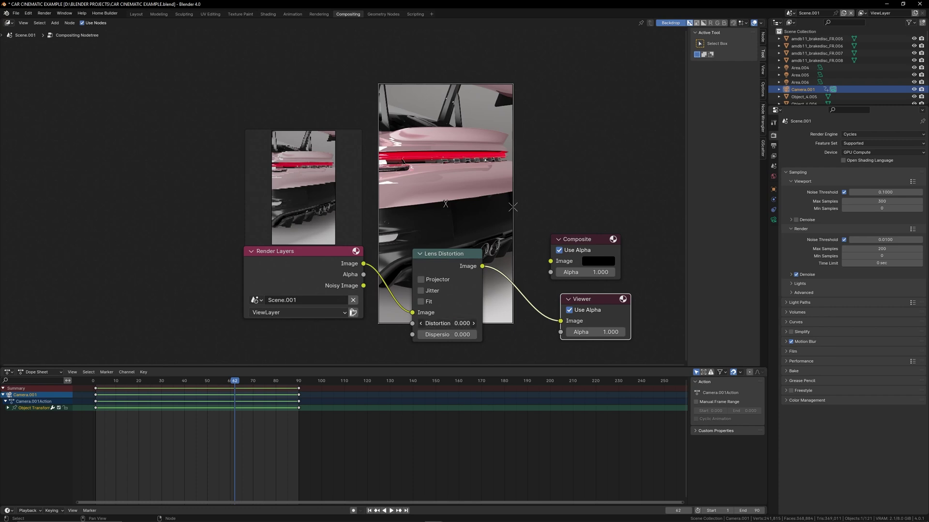
{"action": "type", "text": "-0.01"}
{"action": "key", "text": "Return"}
{"action": "middle_click_drag", "start_coordinate": [458, 346], "coordinate": [459, 292]}
{"action": "left_click", "coordinate": [456, 281]}
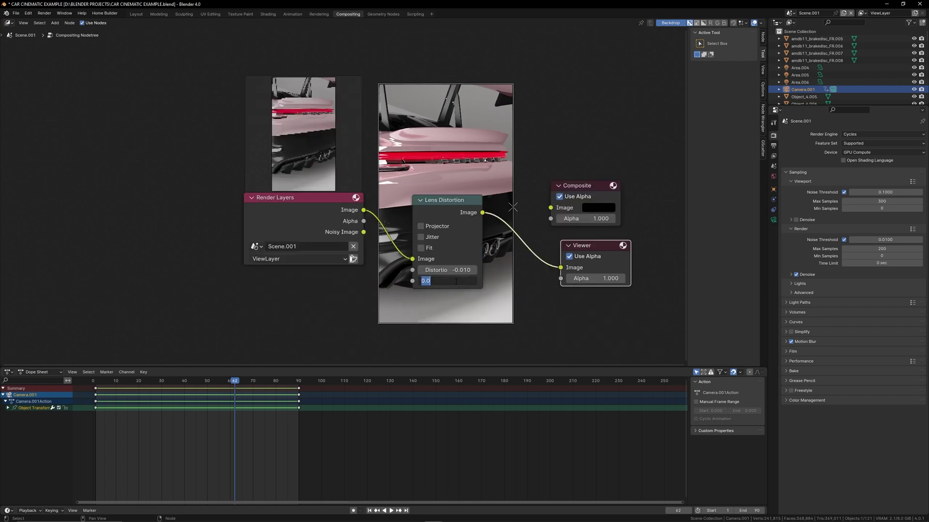
{"action": "type", "text": "0.01"}
{"action": "key", "text": "Return"}
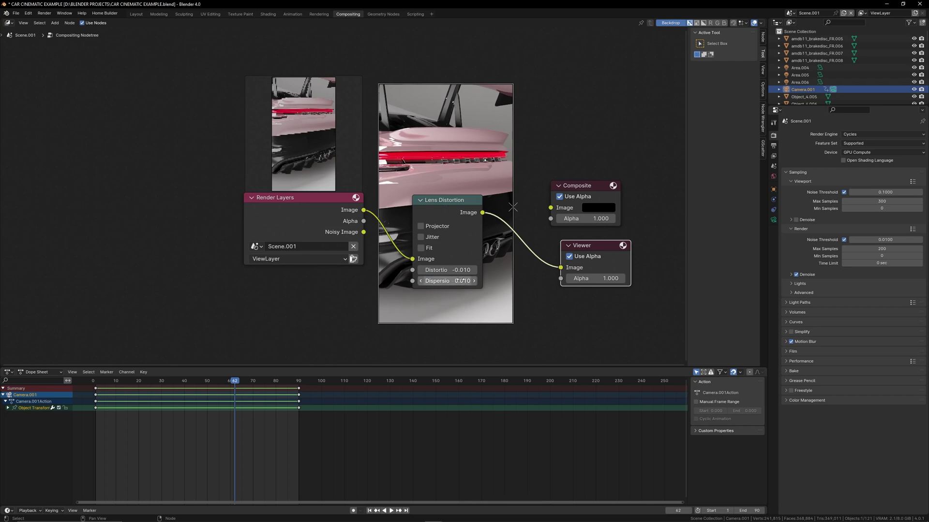
Try Dispersion values of 0 and 0.03 on the Lens Distortion node and return it to 0.01.
{"action": "scroll", "coordinate": [459, 193], "scroll_direction": "down", "scroll_amount": 2}
{"action": "middle_click_drag", "start_coordinate": [459, 193], "coordinate": [456, 230]}
{"action": "scroll", "coordinate": [457, 230], "scroll_direction": "up", "scroll_amount": 2}
{"action": "middle_click_drag", "start_coordinate": [455, 269], "coordinate": [450, 227]}
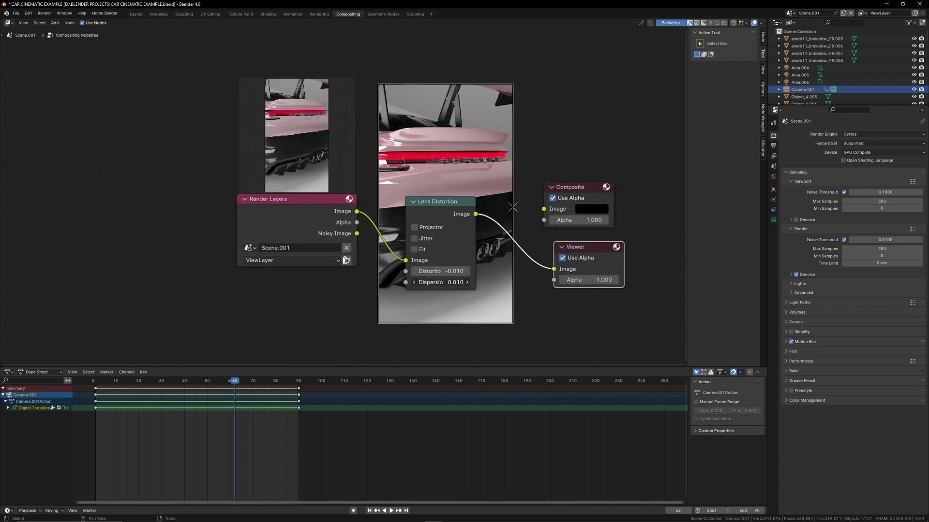
{"action": "left_click_drag", "start_coordinate": [440, 282], "coordinate": [434, 282]}
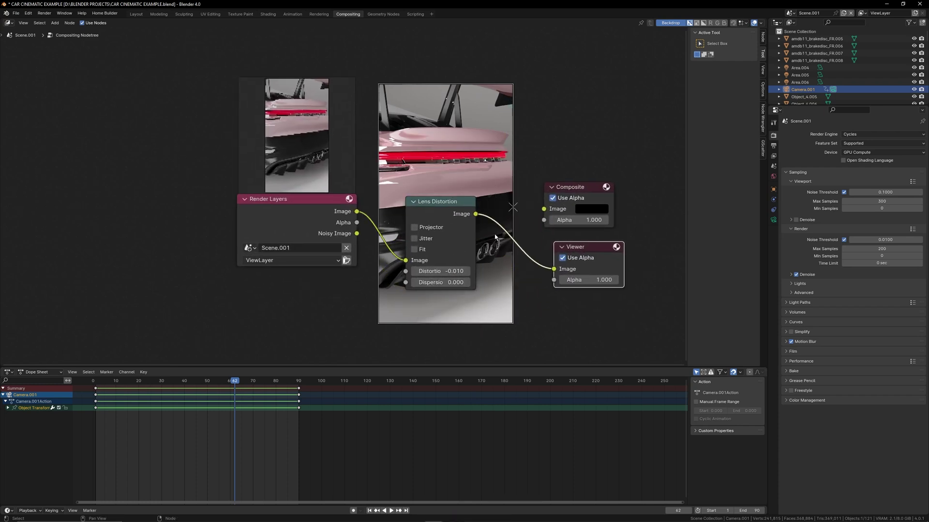
{"action": "left_click", "coordinate": [455, 282]}
{"action": "type", "text": "0.0"}
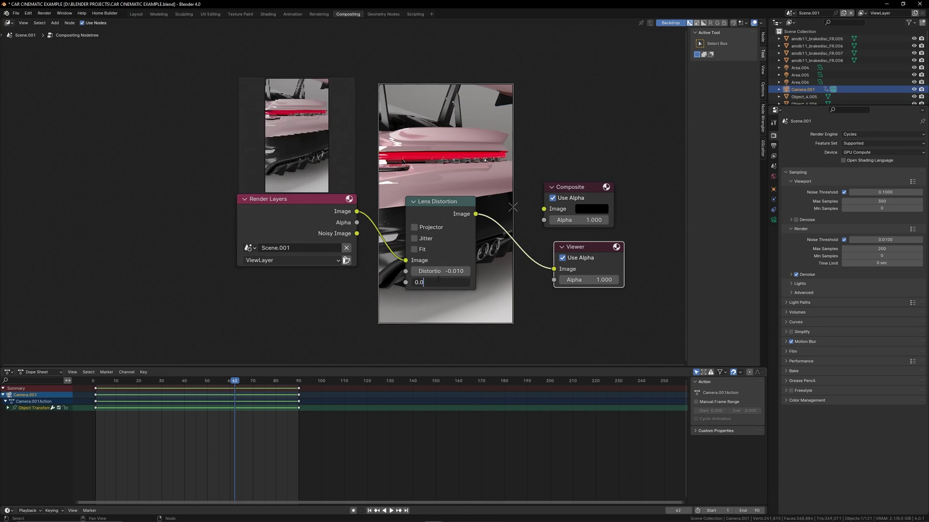
{"action": "type", "text": "3"}
{"action": "key", "text": "Return"}
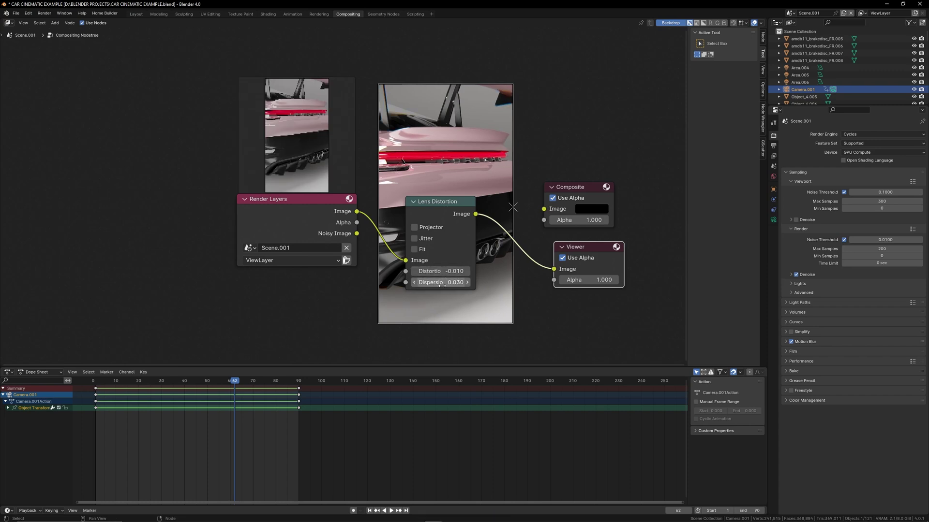
{"action": "left_click", "coordinate": [441, 285]}
{"action": "type", "text": "0.01"}
{"action": "key", "text": "Return"}
Reroute the Lens Distortion image link from the Viewer node to the Composite node.
{"action": "middle_click_drag", "start_coordinate": [438, 207], "coordinate": [423, 236]}
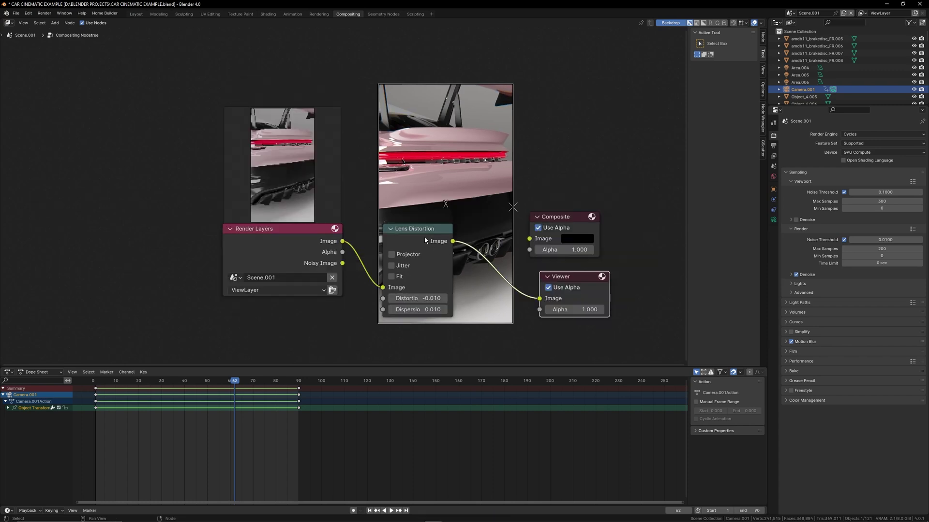
{"action": "left_click_drag", "start_coordinate": [424, 237], "coordinate": [430, 241]}
{"action": "left_click_drag", "start_coordinate": [539, 299], "coordinate": [554, 207]}
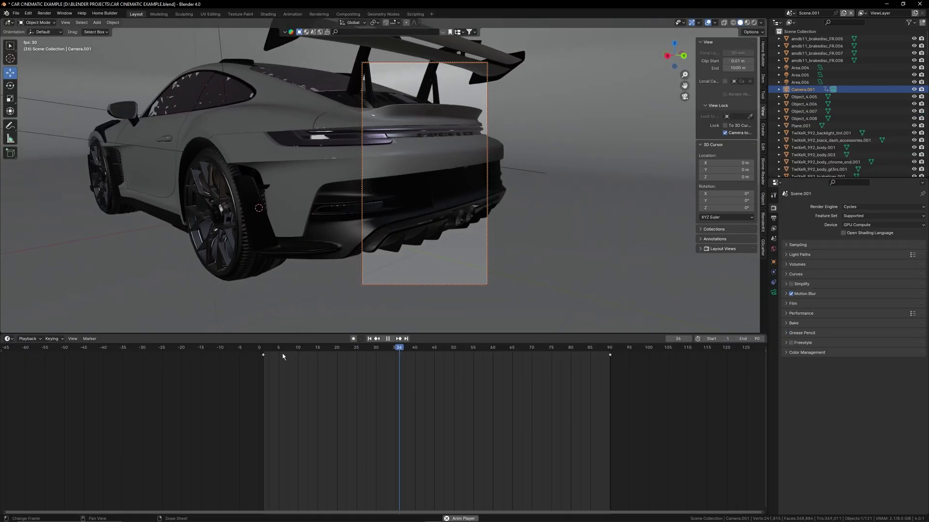
Stop playback with the playhead at frame 0 in the Layout workspace and render the full animation.
{"action": "left_click_drag", "start_coordinate": [373, 352], "coordinate": [247, 350]}
{"action": "key", "text": "space"}
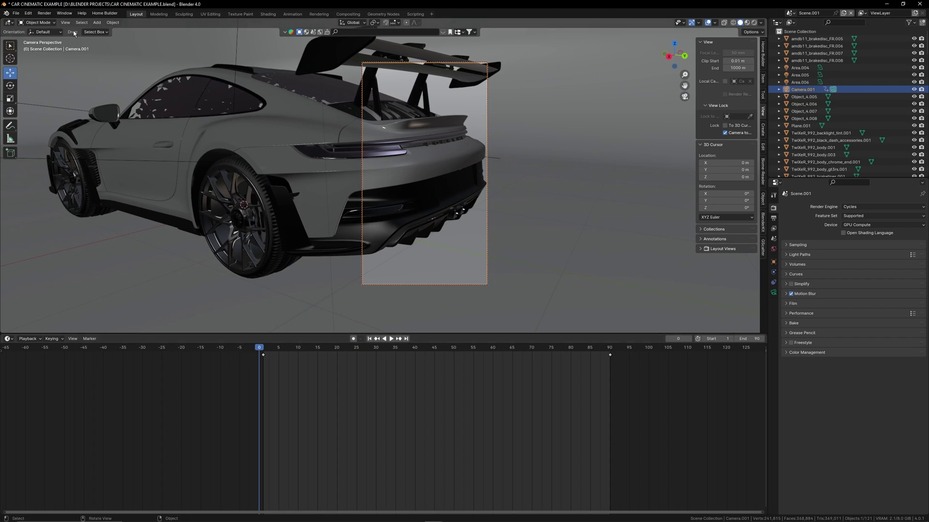
{"action": "left_click", "coordinate": [44, 13]}
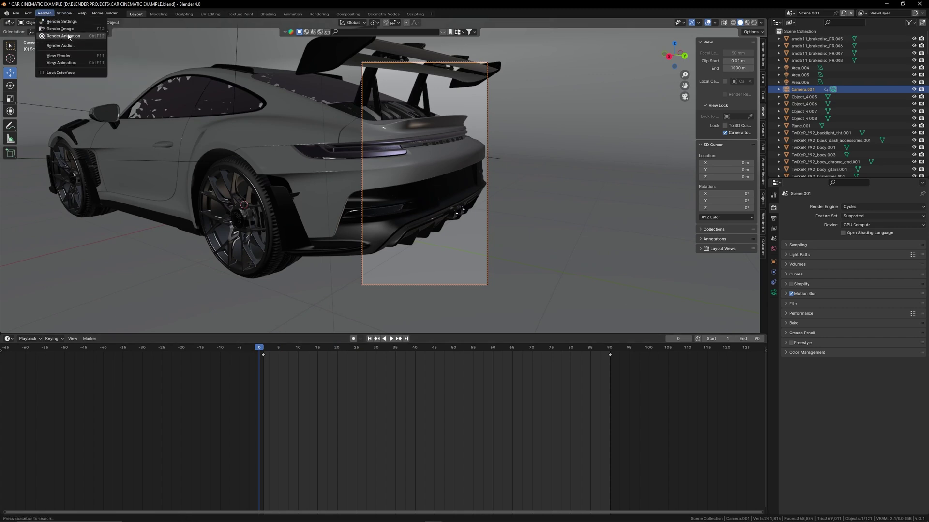
{"action": "left_click", "coordinate": [72, 37]}
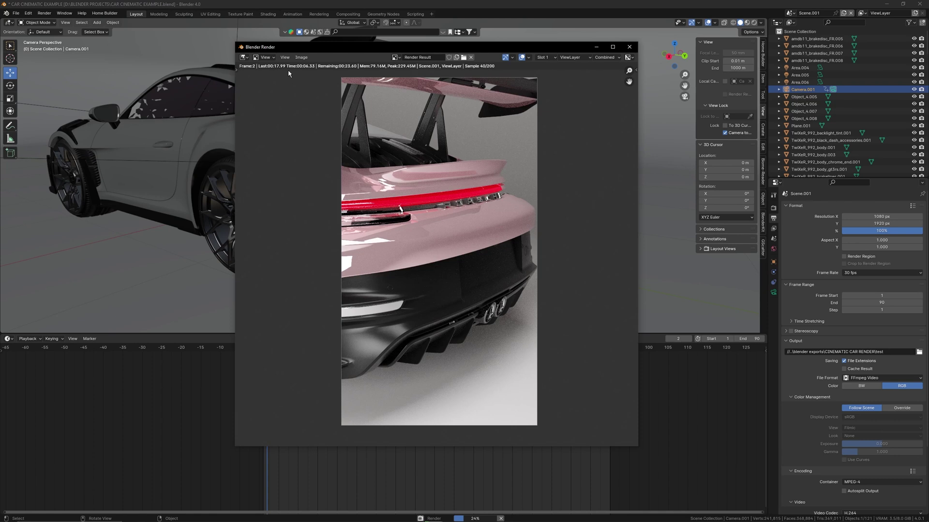
{"action": "left_click_drag", "start_coordinate": [322, 53], "coordinate": [323, 53]}
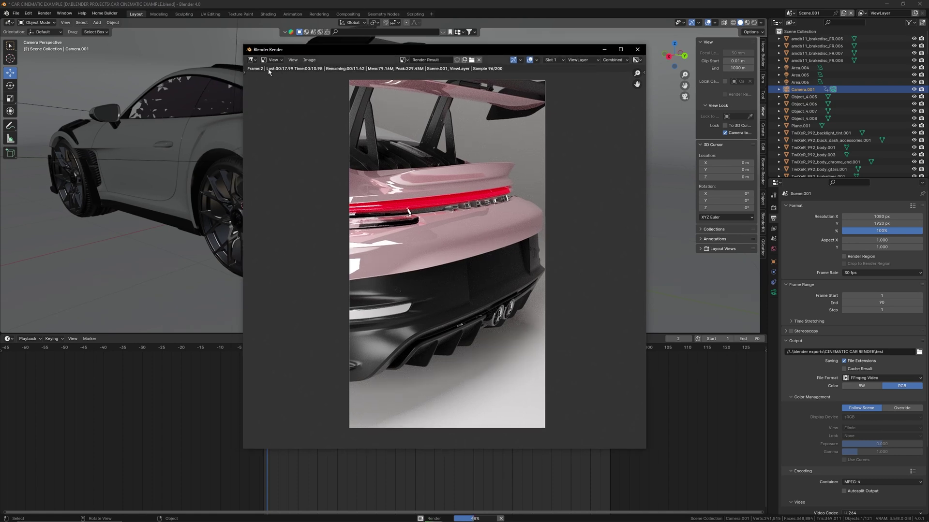
{"action": "left_click", "coordinate": [310, 59]}
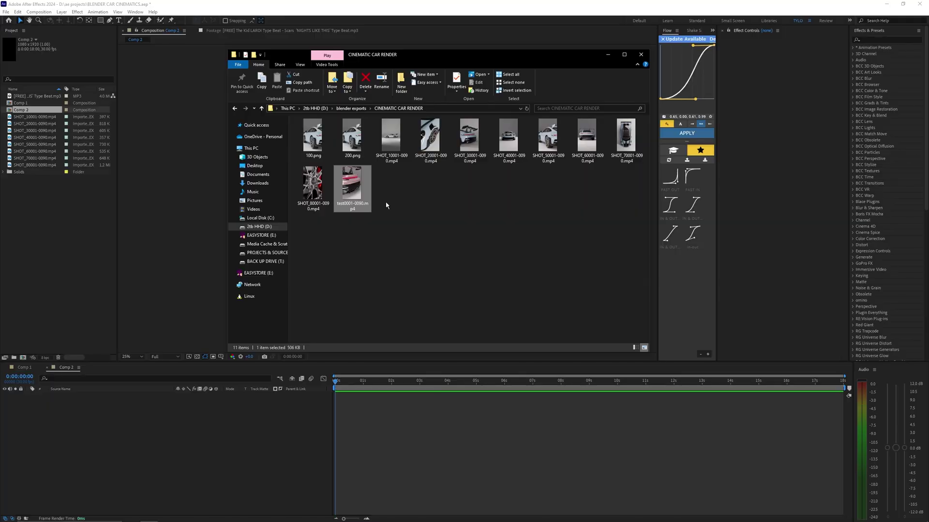
Open the rendered clip test0001-0090.mp4 from the CINEMATIC CAR RENDER folder, review it from the start and close the player.
{"action": "double_click", "coordinate": [353, 182]}
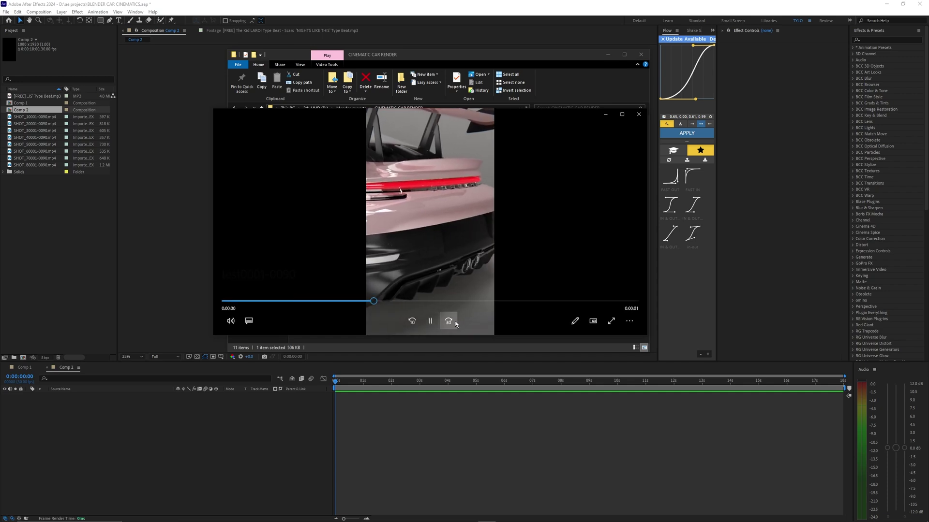
{"action": "left_click", "coordinate": [430, 322]}
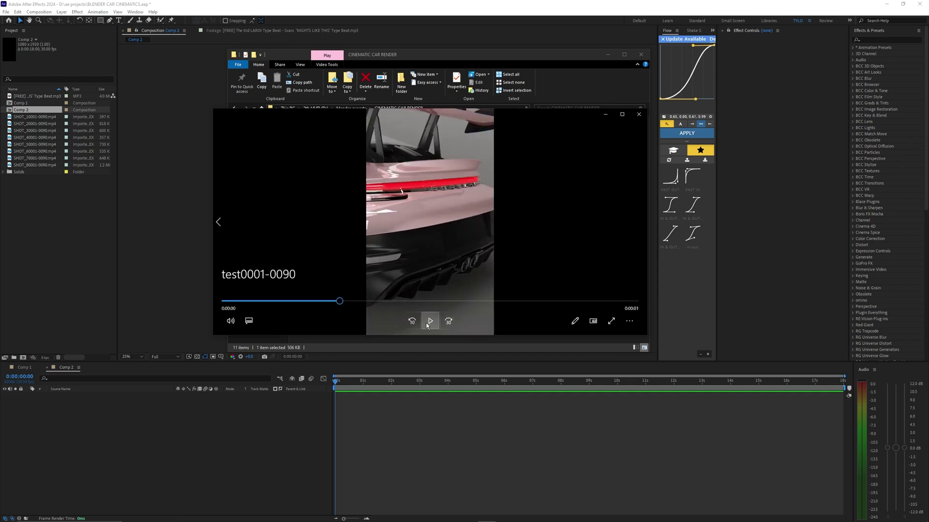
{"action": "left_click_drag", "start_coordinate": [341, 301], "coordinate": [172, 301]}
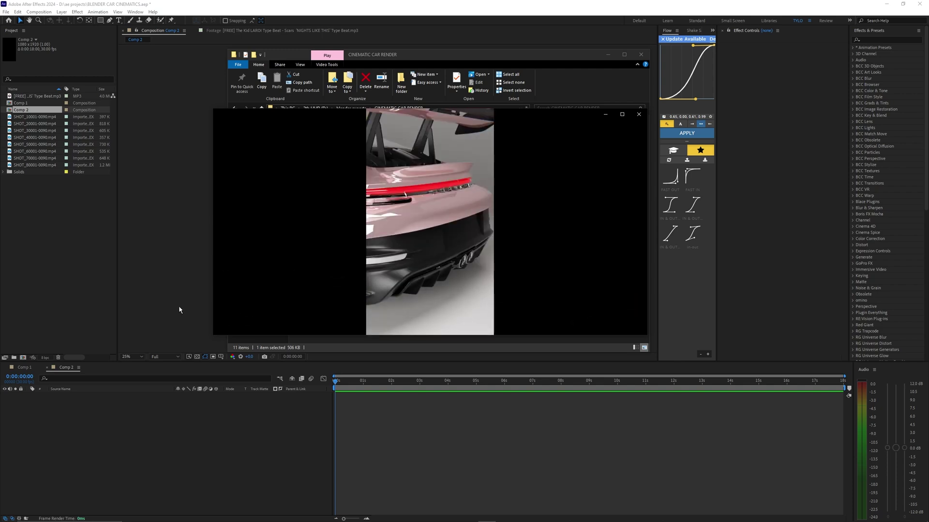
{"action": "left_click", "coordinate": [639, 114]}
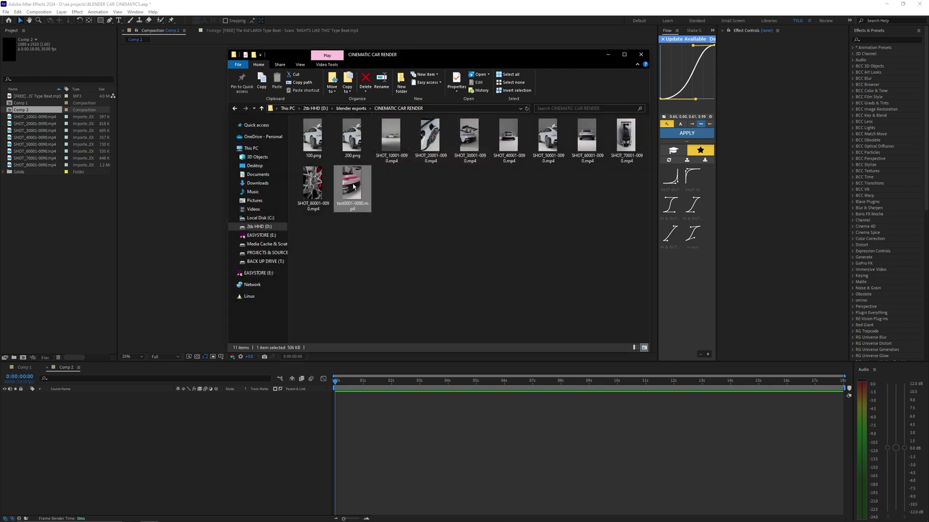
Import test0001-0090.mp4 into After Effects and place it at the start of the Comp 2 timeline.
{"action": "left_click_drag", "start_coordinate": [298, 434], "coordinate": [335, 407]}
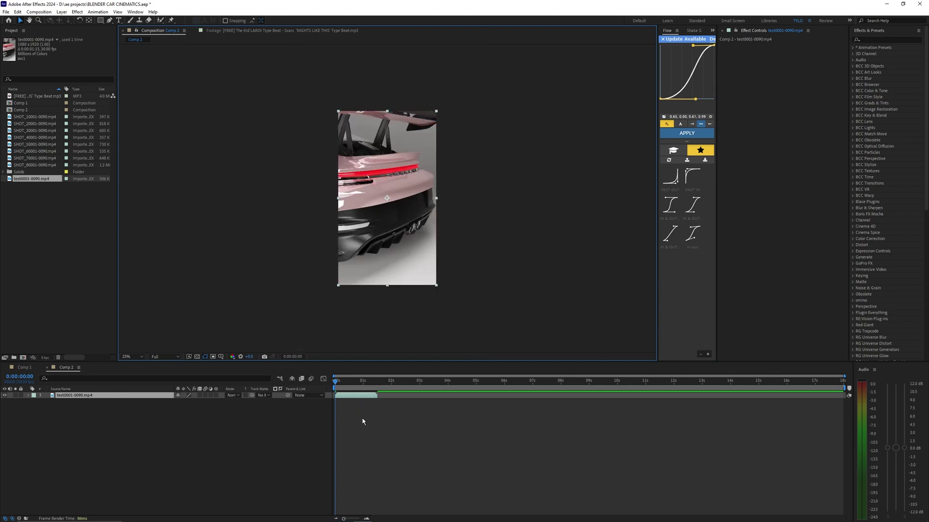
{"action": "left_click", "coordinate": [363, 422]}
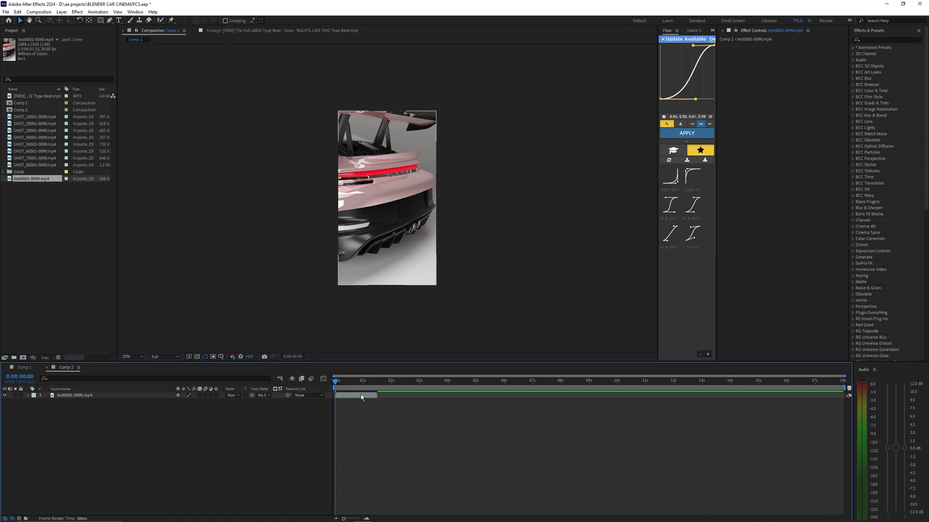
{"action": "left_click", "coordinate": [361, 395]}
{"action": "left_click_drag", "start_coordinate": [407, 265], "coordinate": [420, 272]}
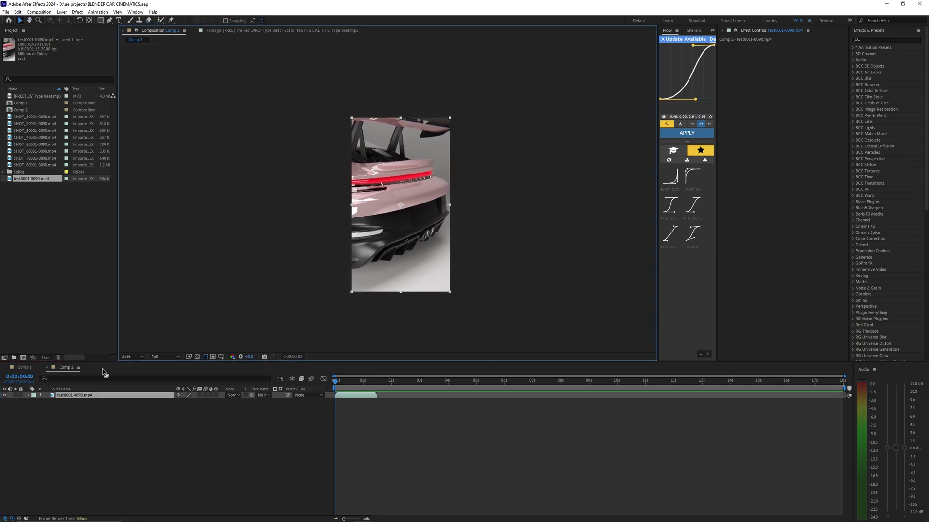
Create an adjustment layer above the clip and give it the Apply Color LUT effect with the Jakeirish_4.cube file.
{"action": "left_click", "coordinate": [364, 427]}
{"action": "key", "text": "ctrl+alt+y"}
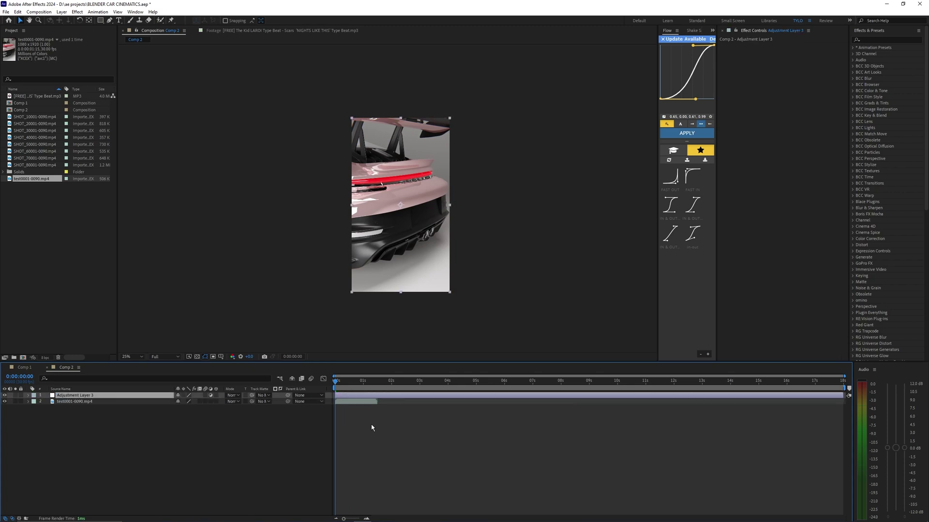
{"action": "key", "text": "ctrl+5"}
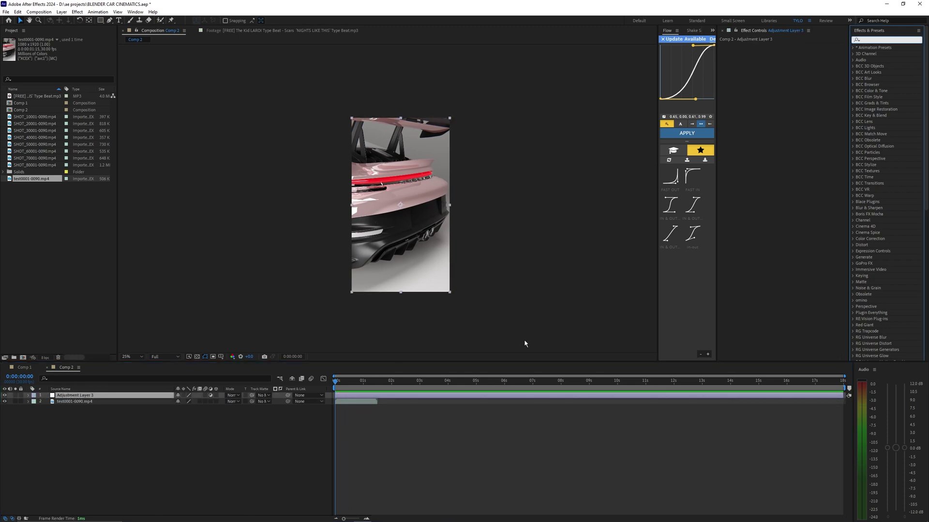
{"action": "type", "text": "lut"}
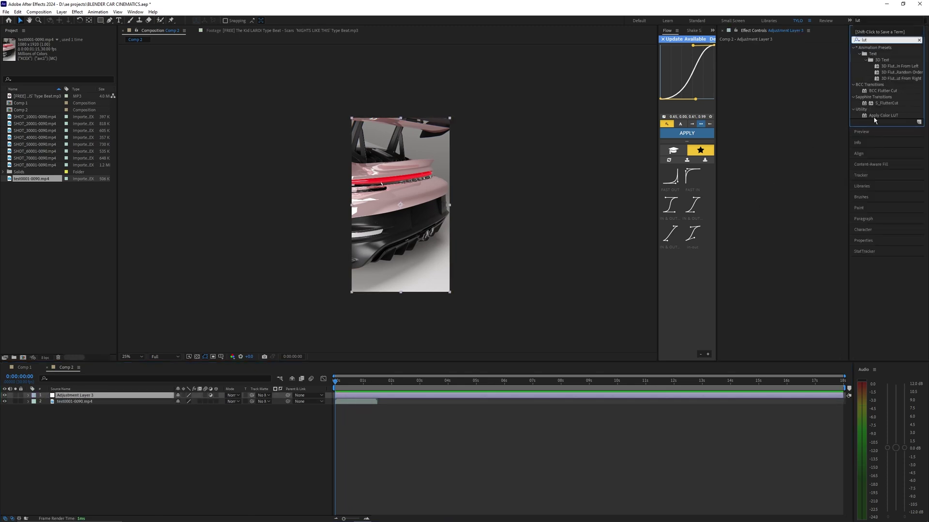
{"action": "double_click", "coordinate": [875, 117]}
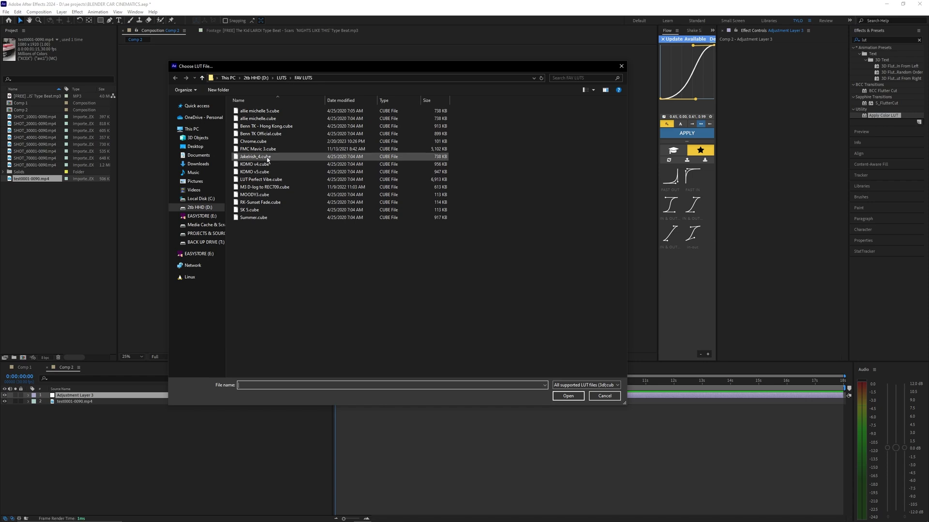
{"action": "double_click", "coordinate": [254, 157]}
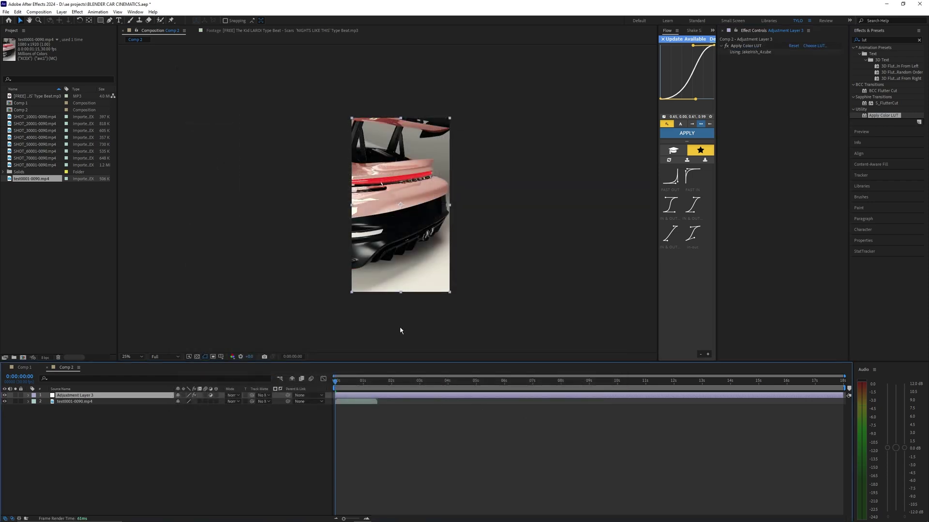
Lower the opacity of the adjustment layer carrying the LUT and collapse its properties.
{"action": "key", "text": "t"}
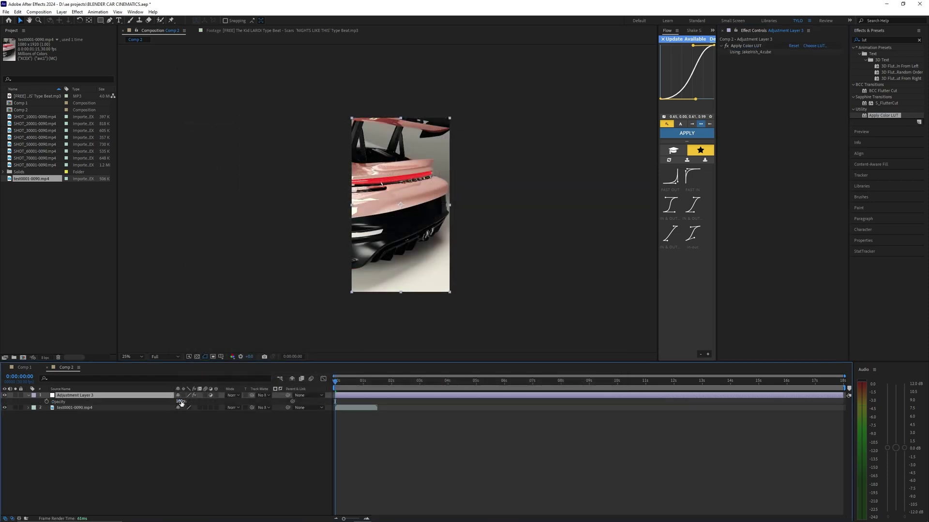
{"action": "left_click", "coordinate": [180, 402]}
{"action": "key", "text": "Return"}
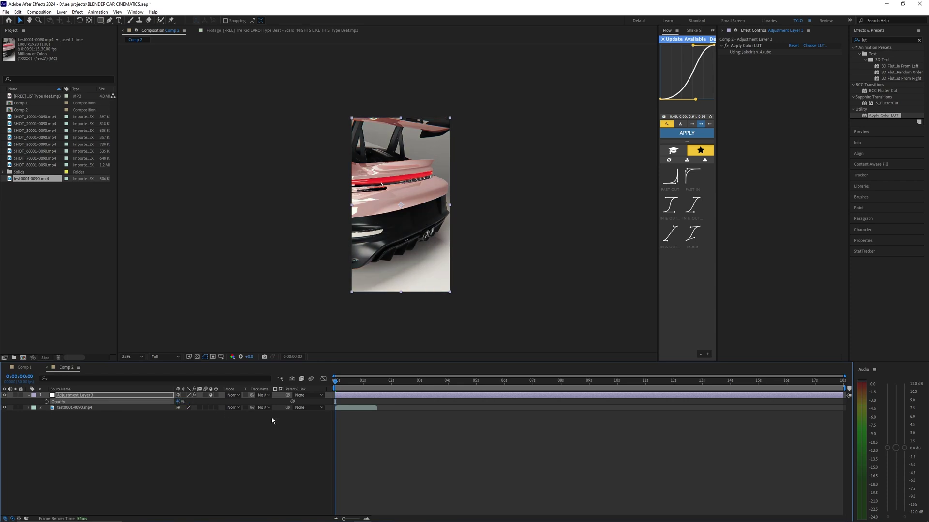
{"action": "left_click", "coordinate": [423, 454]}
{"action": "key", "text": "u"}
Create a second adjustment layer on top of the Comp 2 layer stack and apply the Add Grain effect to it.
{"action": "key", "text": "ctrl+alt+y"}
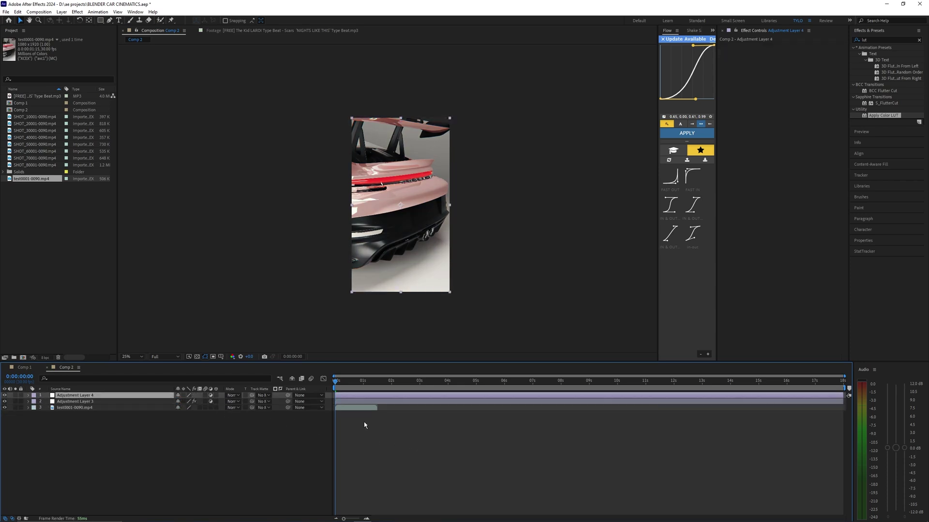
{"action": "key", "text": "ctrl+space"}
{"action": "left_click", "coordinate": [885, 39]}
{"action": "type", "text": "add grain"}
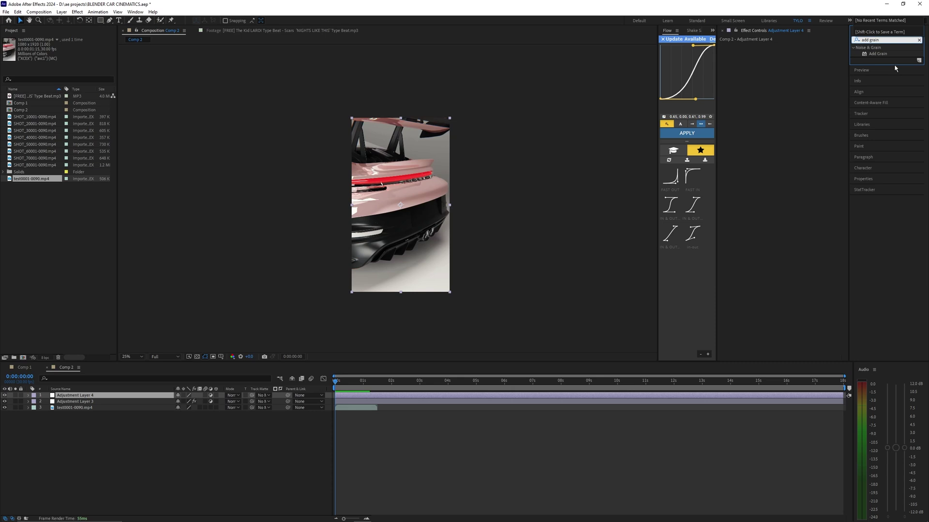
{"action": "left_click_drag", "start_coordinate": [878, 54], "coordinate": [736, 89]}
Set the Add Grain viewing mode to Final Output and its preset to Kodak Vision 500T (5279).
{"action": "left_click", "coordinate": [810, 52]}
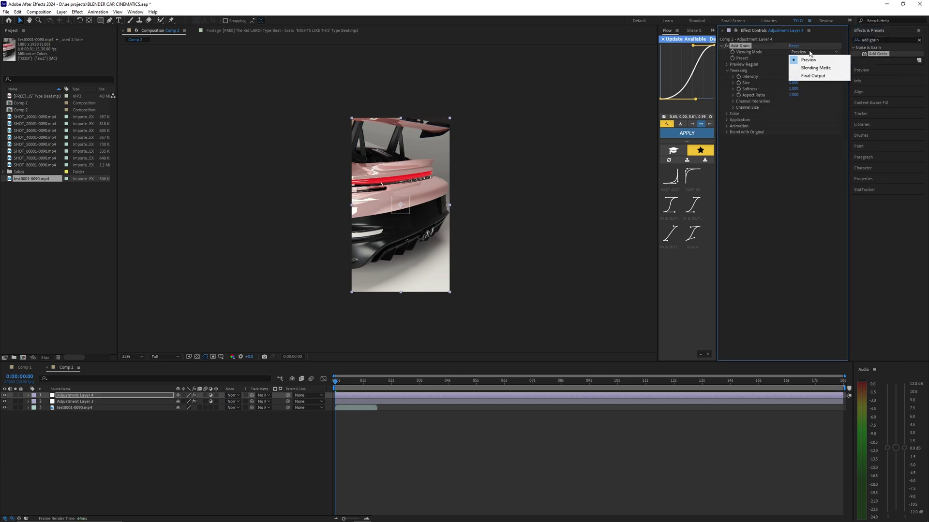
{"action": "left_click", "coordinate": [814, 76]}
{"action": "left_click", "coordinate": [809, 58]}
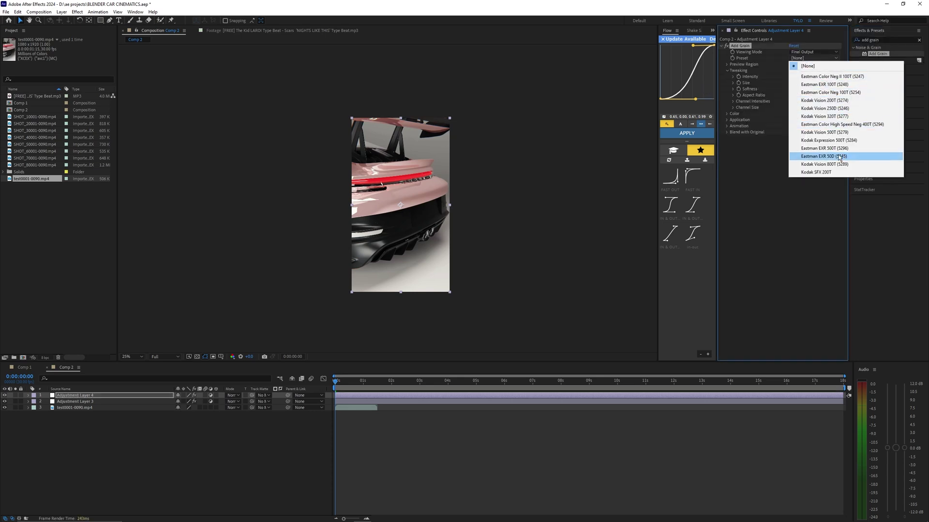
{"action": "left_click", "coordinate": [824, 133]}
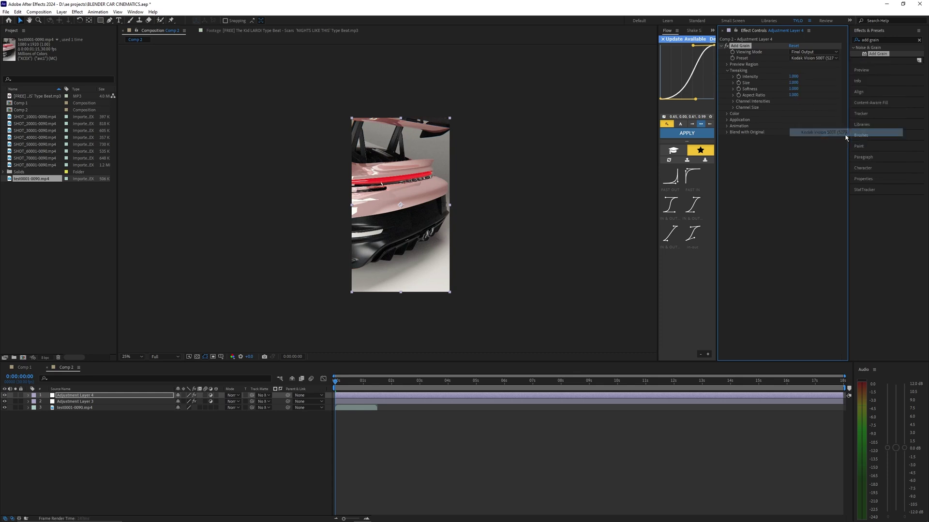
{"action": "left_click_drag", "start_coordinate": [717, 108], "coordinate": [735, 111]}
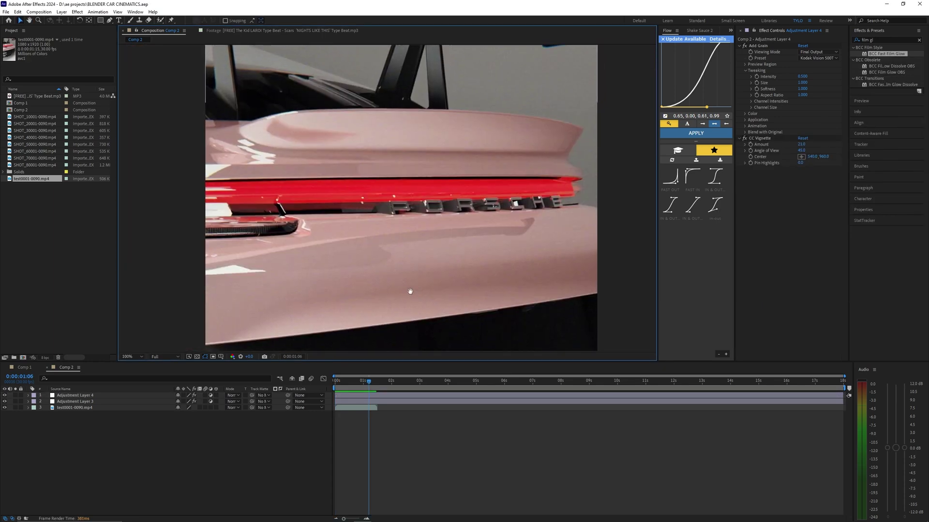
Examine the film grain up close on the car's rear light strip and spoiler in the composition.
{"action": "scroll", "coordinate": [343, 308], "scroll_direction": "up", "scroll_amount": 2}
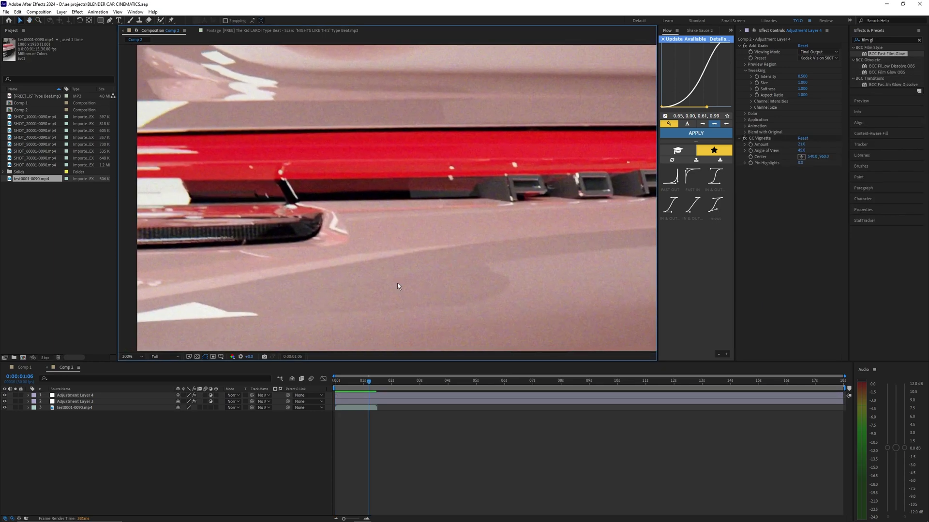
{"action": "middle_click_drag", "start_coordinate": [379, 269], "coordinate": [358, 250]}
{"action": "middle_click_drag", "start_coordinate": [430, 247], "coordinate": [425, 272]}
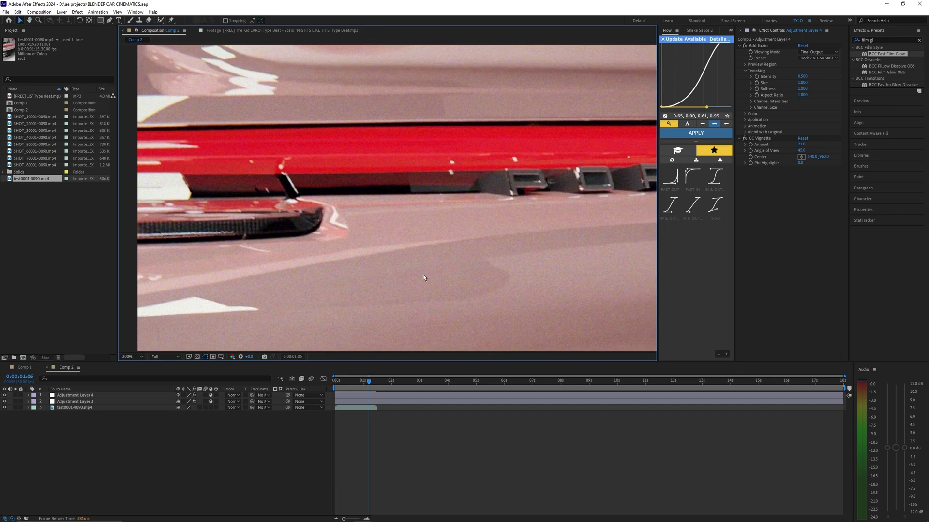
{"action": "scroll", "coordinate": [454, 245], "scroll_direction": "down", "scroll_amount": 2}
{"action": "scroll", "coordinate": [427, 269], "scroll_direction": "up", "scroll_amount": 1}
{"action": "middle_click_drag", "start_coordinate": [454, 245], "coordinate": [445, 301]}
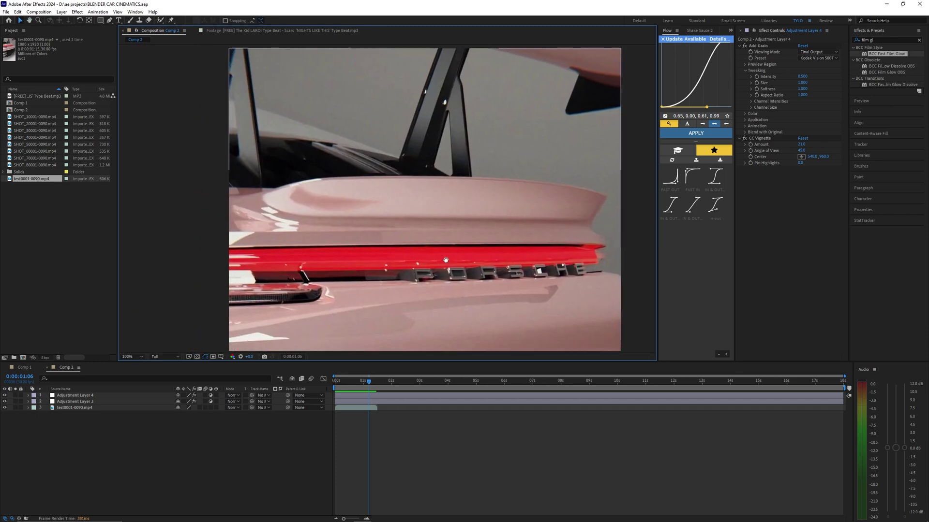
{"action": "middle_click_drag", "start_coordinate": [445, 261], "coordinate": [438, 242]}
Hide both adjustment layers to inspect the ungraded clip around the rear light strip, and undo the hiding.
{"action": "left_click", "coordinate": [6, 407], "text": "alt"}
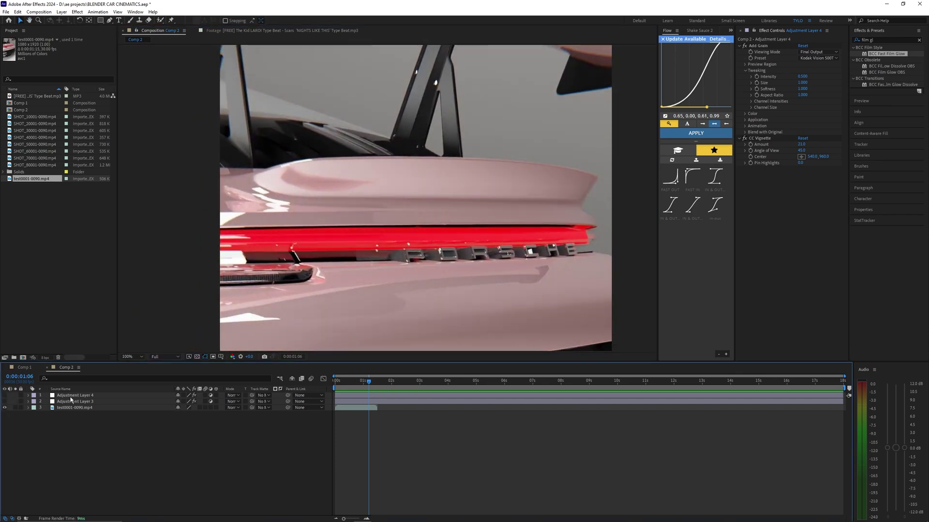
{"action": "scroll", "coordinate": [367, 304], "scroll_direction": "up", "scroll_amount": 3}
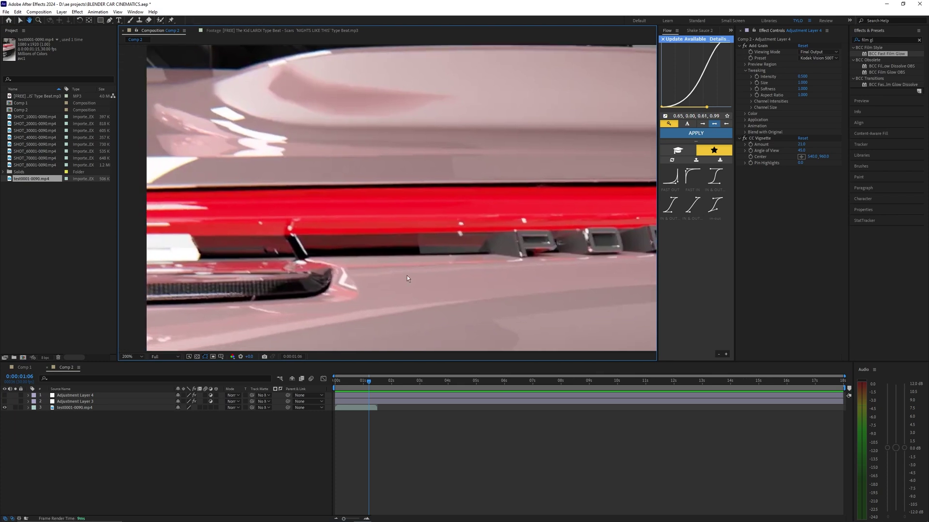
{"action": "scroll", "coordinate": [404, 282], "scroll_direction": "down", "scroll_amount": 3}
{"action": "scroll", "coordinate": [486, 241], "scroll_direction": "up", "scroll_amount": 3}
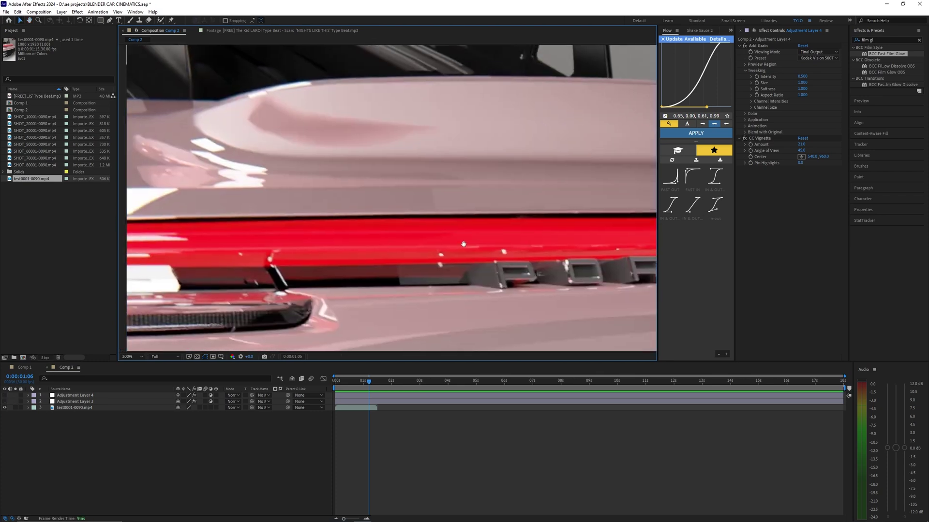
{"action": "scroll", "coordinate": [487, 261], "scroll_direction": "down", "scroll_amount": 1}
{"action": "middle_click_drag", "start_coordinate": [480, 235], "coordinate": [443, 251]}
{"action": "scroll", "coordinate": [443, 250], "scroll_direction": "up", "scroll_amount": 1}
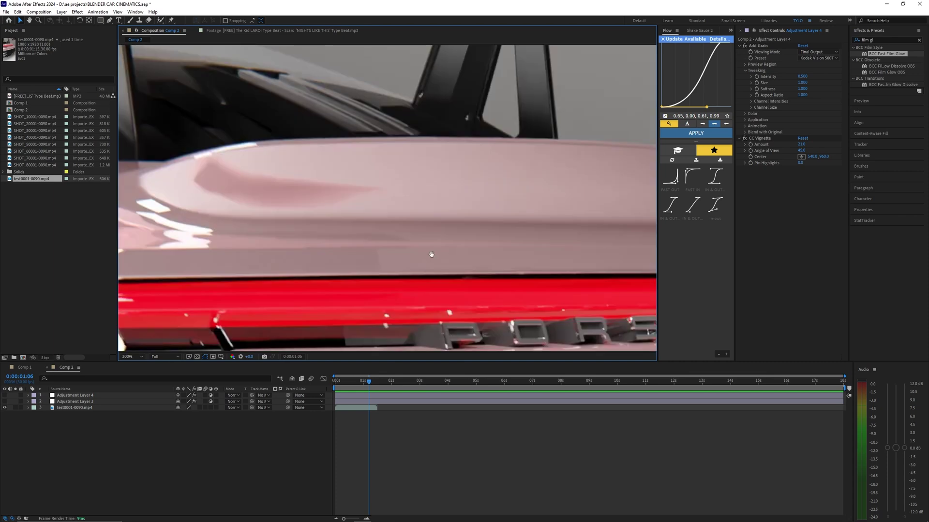
{"action": "key", "text": "ctrl+z"}
Inspect the graded frame with grain and vignette, both in close-up on the rear lights and as a whole.
{"action": "scroll", "coordinate": [372, 290], "scroll_direction": "down", "scroll_amount": 2}
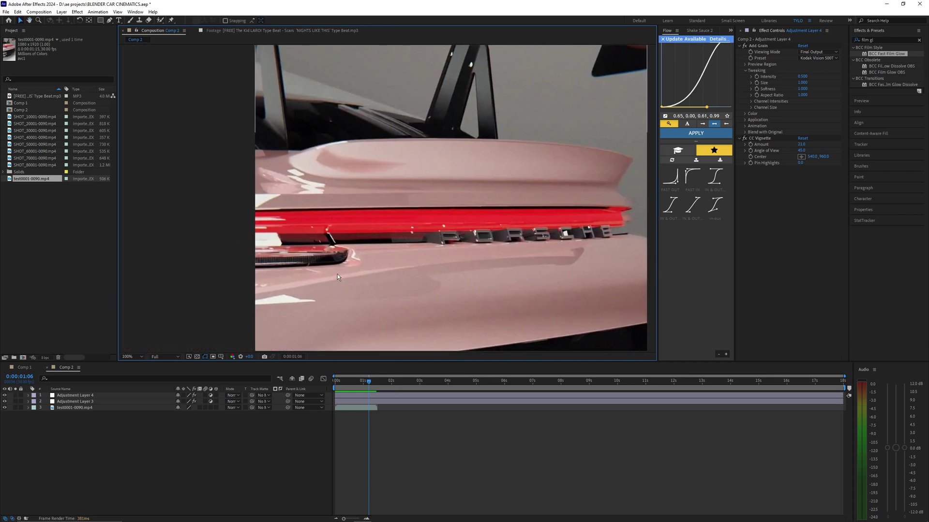
{"action": "scroll", "coordinate": [370, 278], "scroll_direction": "up", "scroll_amount": 1}
{"action": "scroll", "coordinate": [411, 251], "scroll_direction": "down", "scroll_amount": 3}
{"action": "scroll", "coordinate": [426, 245], "scroll_direction": "up", "scroll_amount": 3}
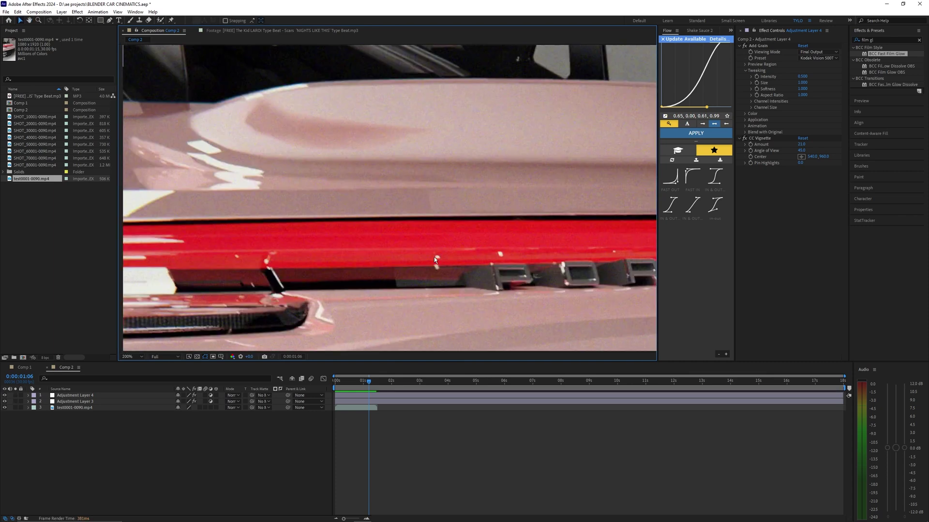
{"action": "scroll", "coordinate": [417, 247], "scroll_direction": "down", "scroll_amount": 5}
{"action": "scroll", "coordinate": [416, 247], "scroll_direction": "up", "scroll_amount": 1}
{"action": "middle_click_drag", "start_coordinate": [426, 248], "coordinate": [448, 218]}
{"action": "scroll", "coordinate": [457, 239], "scroll_direction": "down", "scroll_amount": 1}
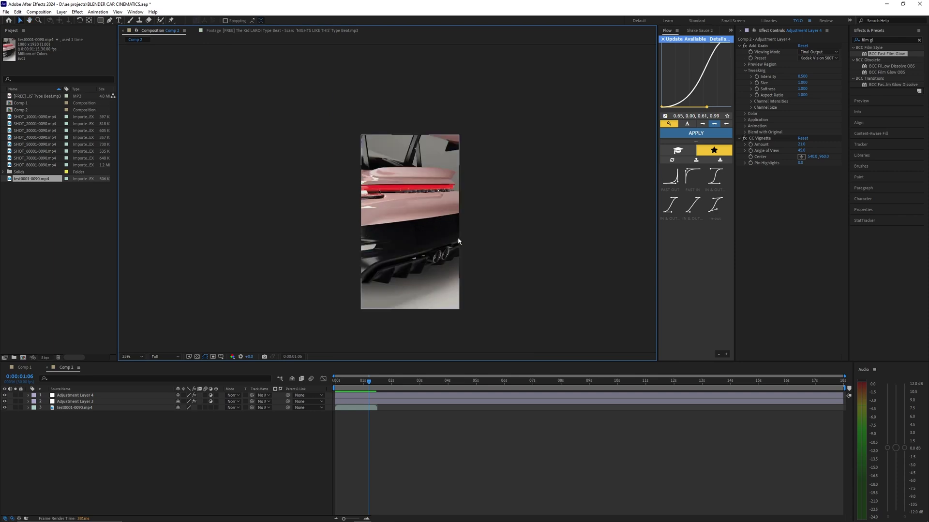
{"action": "middle_click_drag", "start_coordinate": [448, 251], "coordinate": [466, 232]}
Move the playhead to 0:00:01:13, near the end of the test clip in the Comp 2 timeline.
{"action": "left_click", "coordinate": [375, 380]}
{"action": "scroll", "coordinate": [375, 402], "scroll_direction": "up", "scroll_amount": 3, "text": "alt"}
{"action": "middle_click_drag", "start_coordinate": [408, 418], "coordinate": [530, 418]}
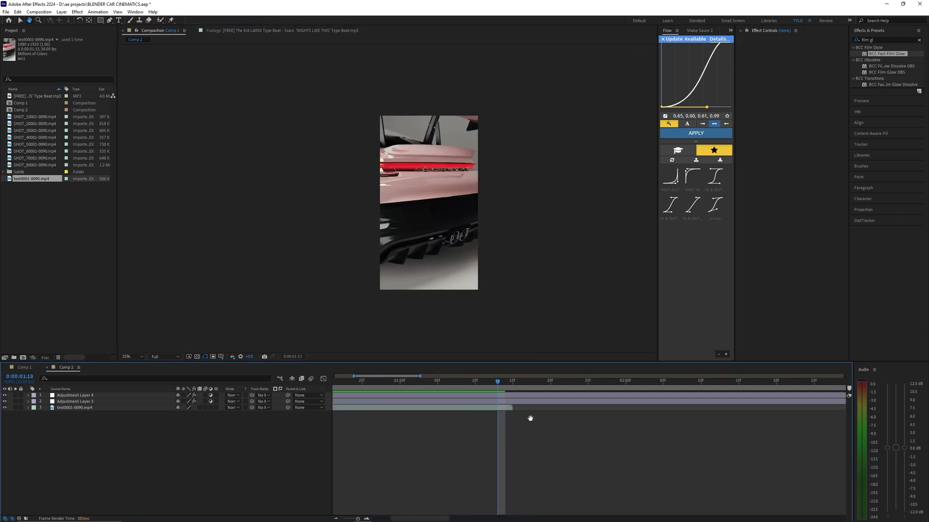